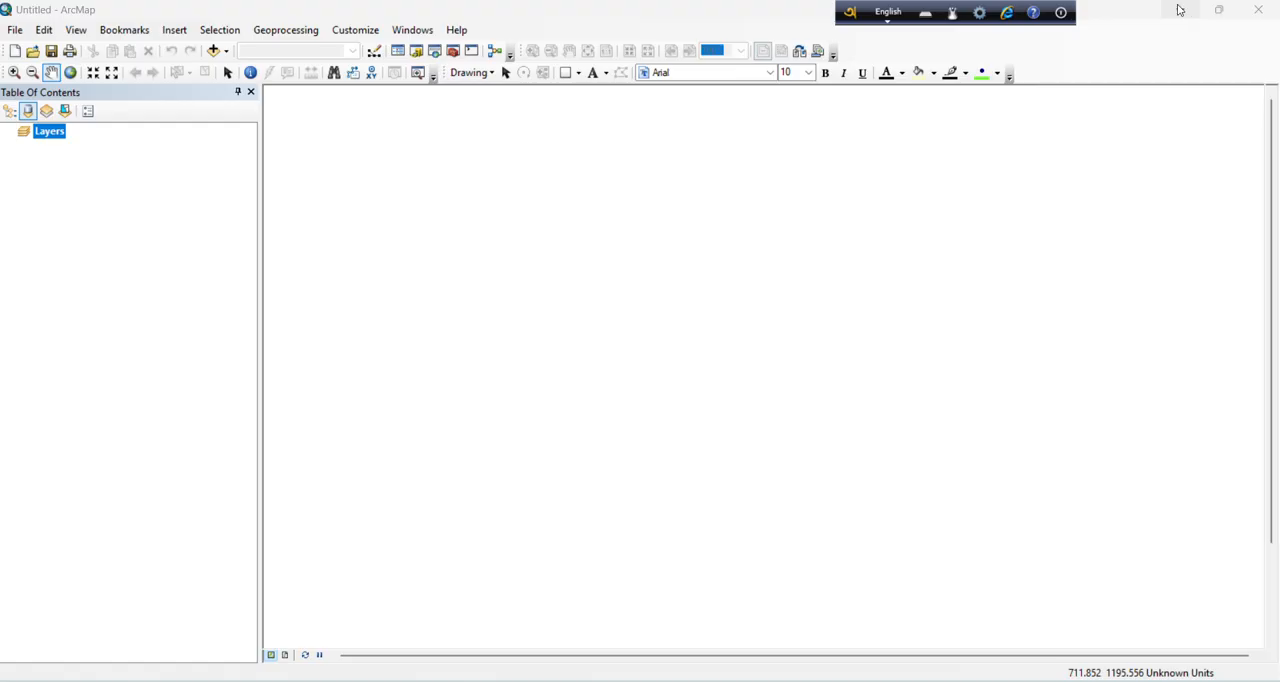
left_click(1179, 10)
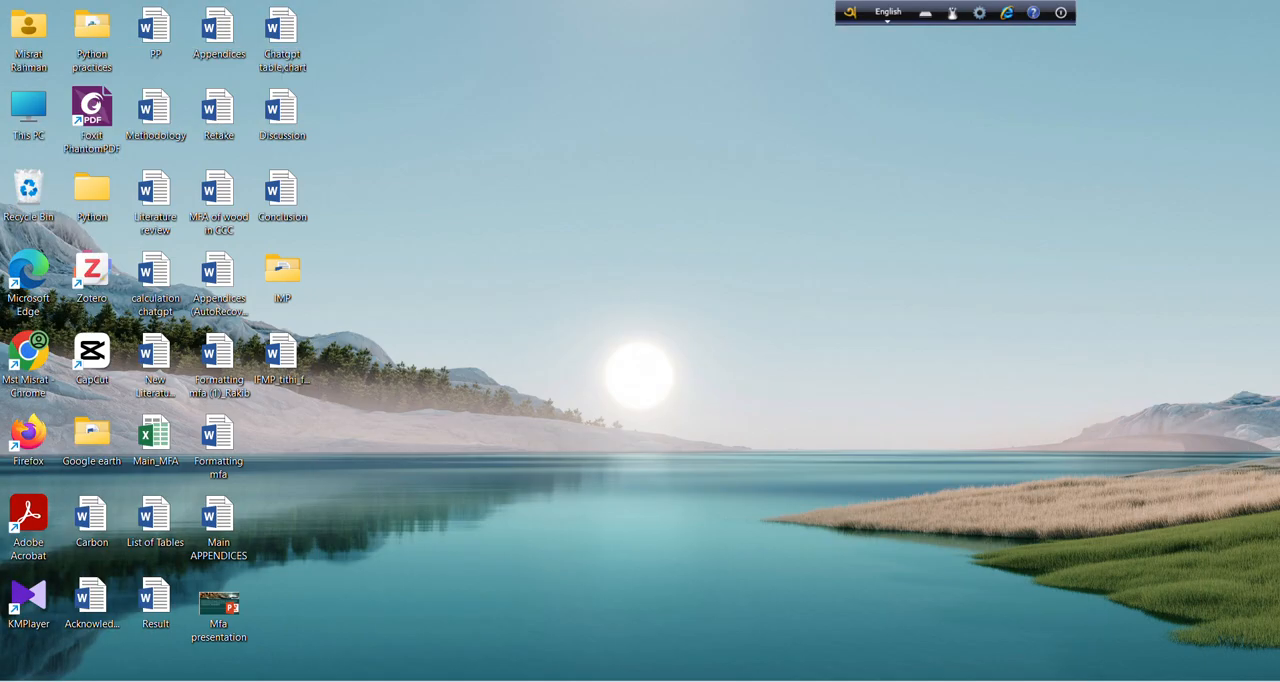
key("super")
type("arc")
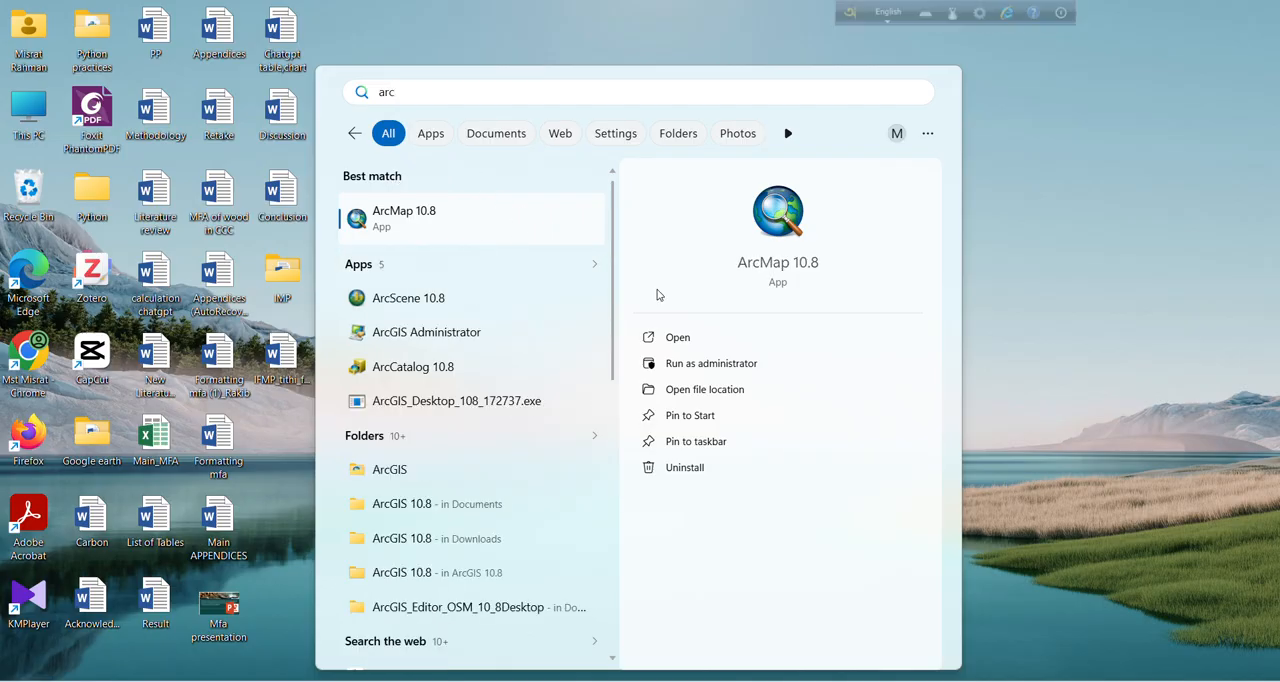
left_click(1014, 125)
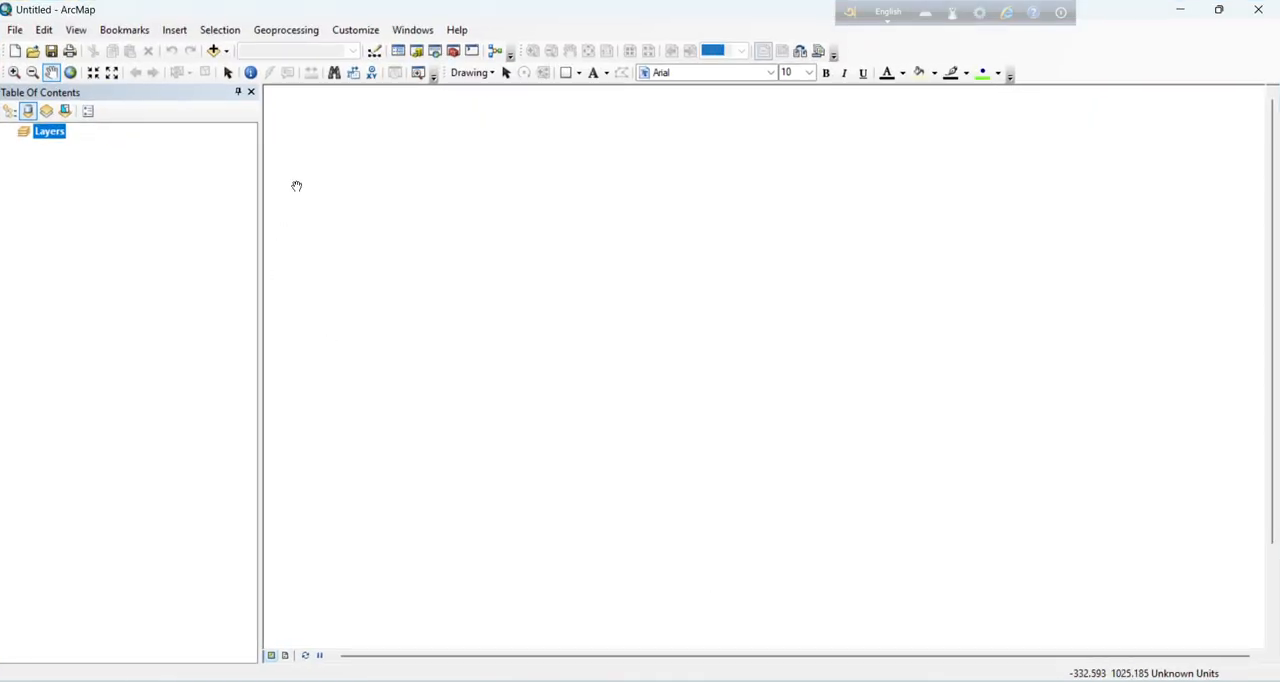
Step: Add the BGD_adm2.shp shapefile from the Administration folder to the map and switch to layout view
left_click(222, 53)
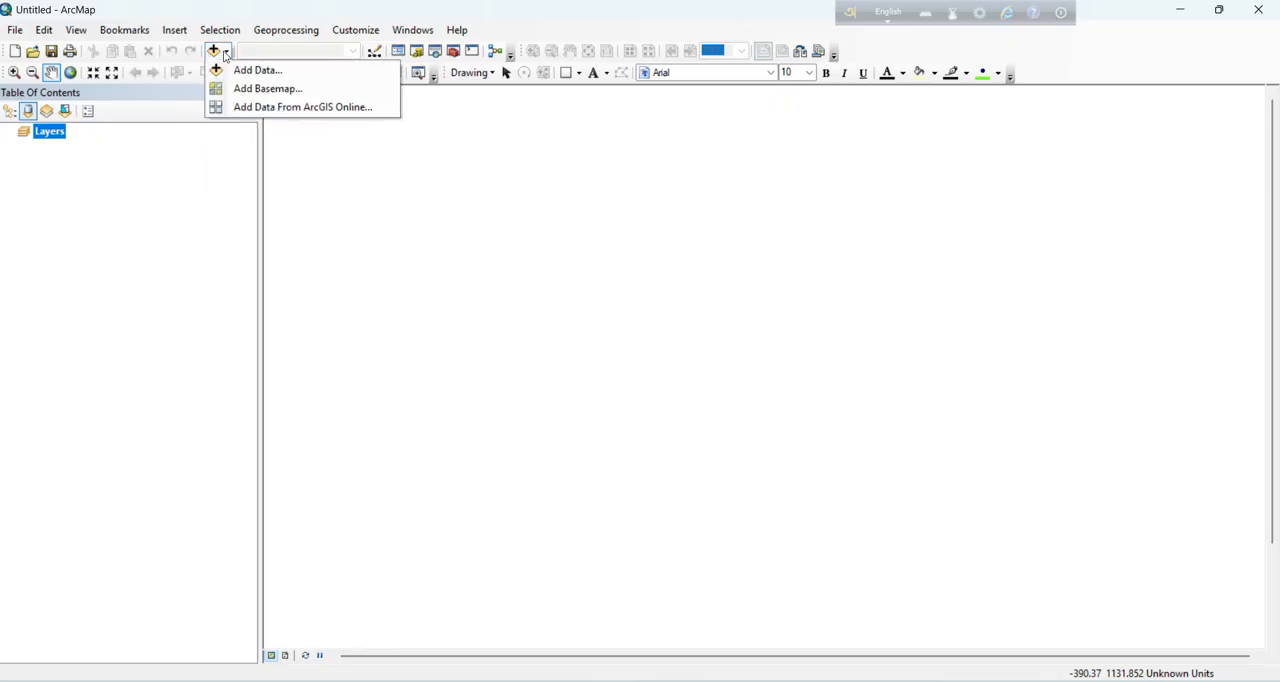
left_click(252, 70)
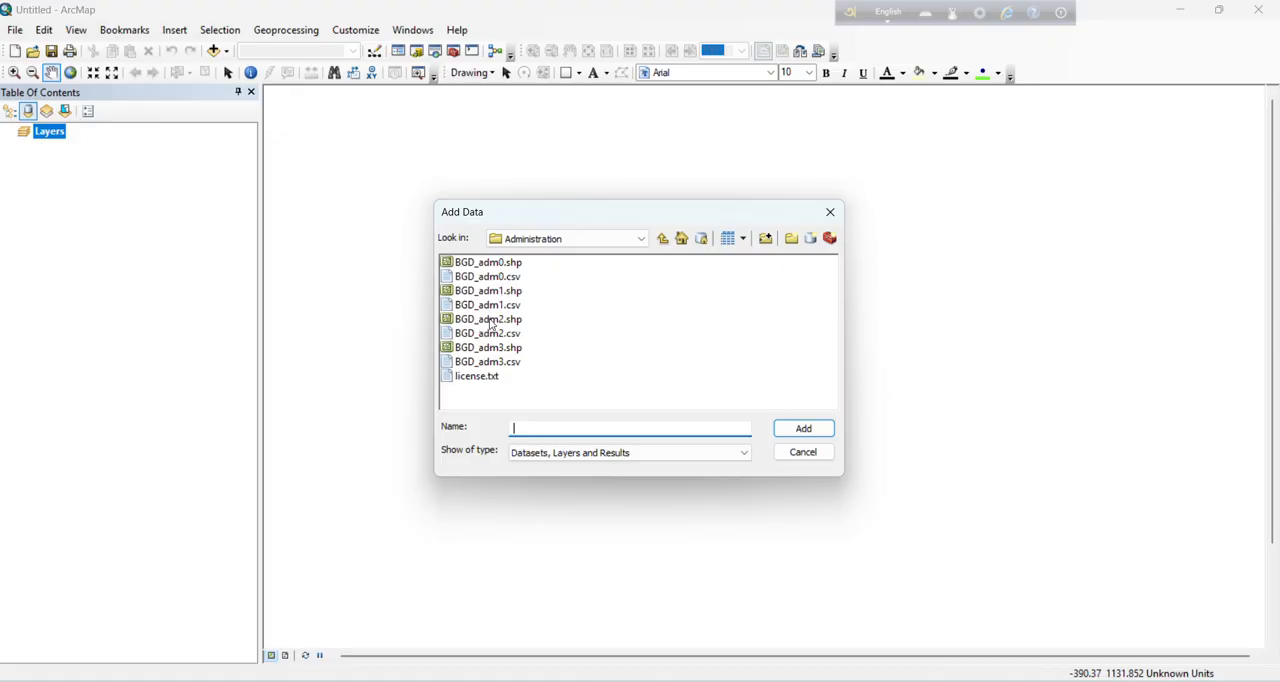
left_click(491, 320)
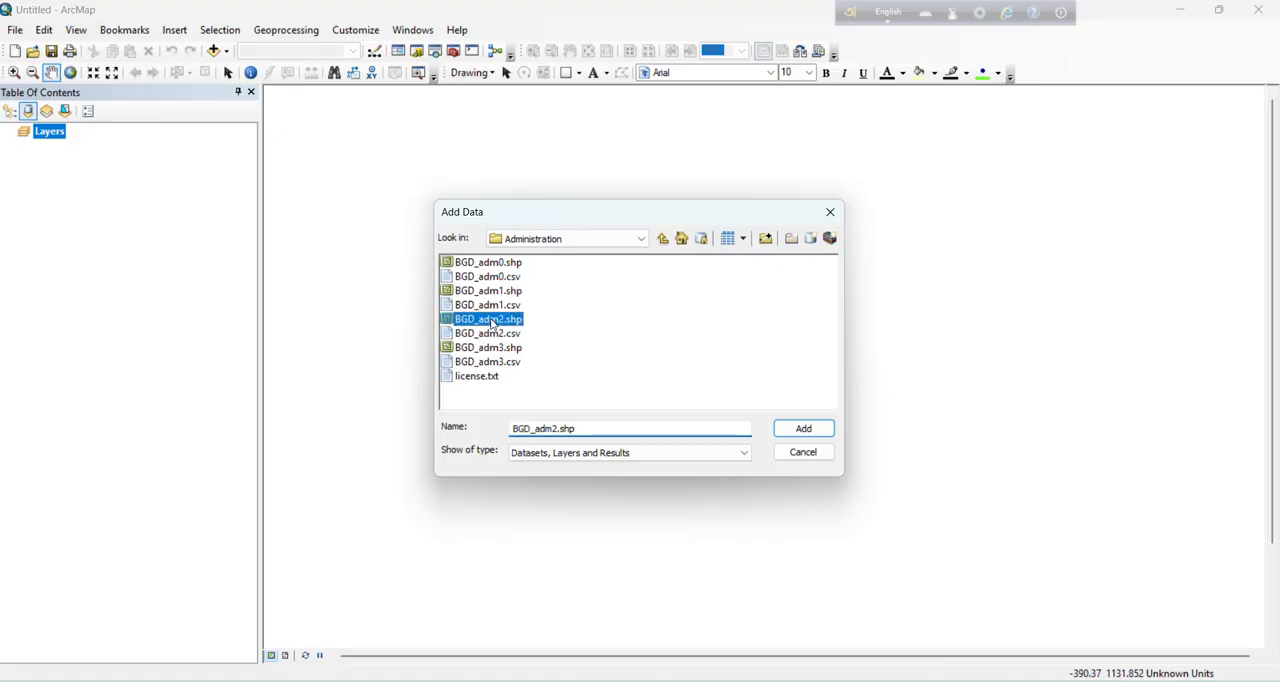
left_click(804, 430)
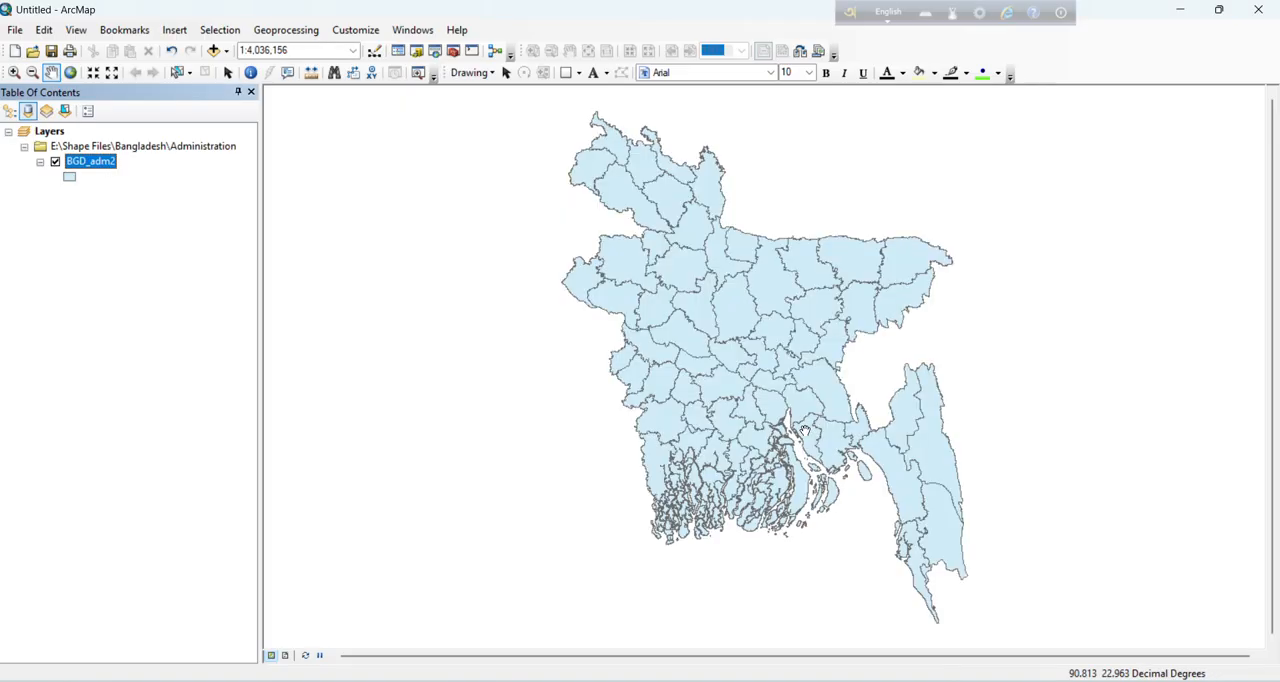
left_click_drag(736, 327, 717, 320)
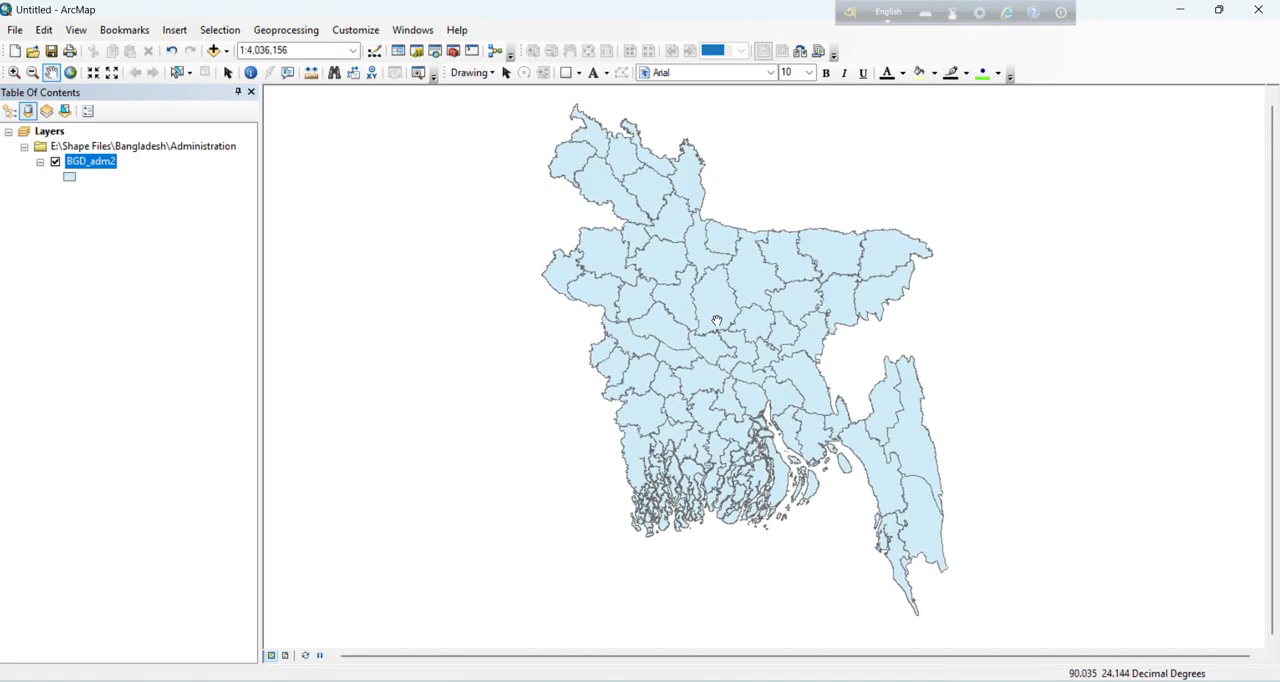
left_click(286, 655)
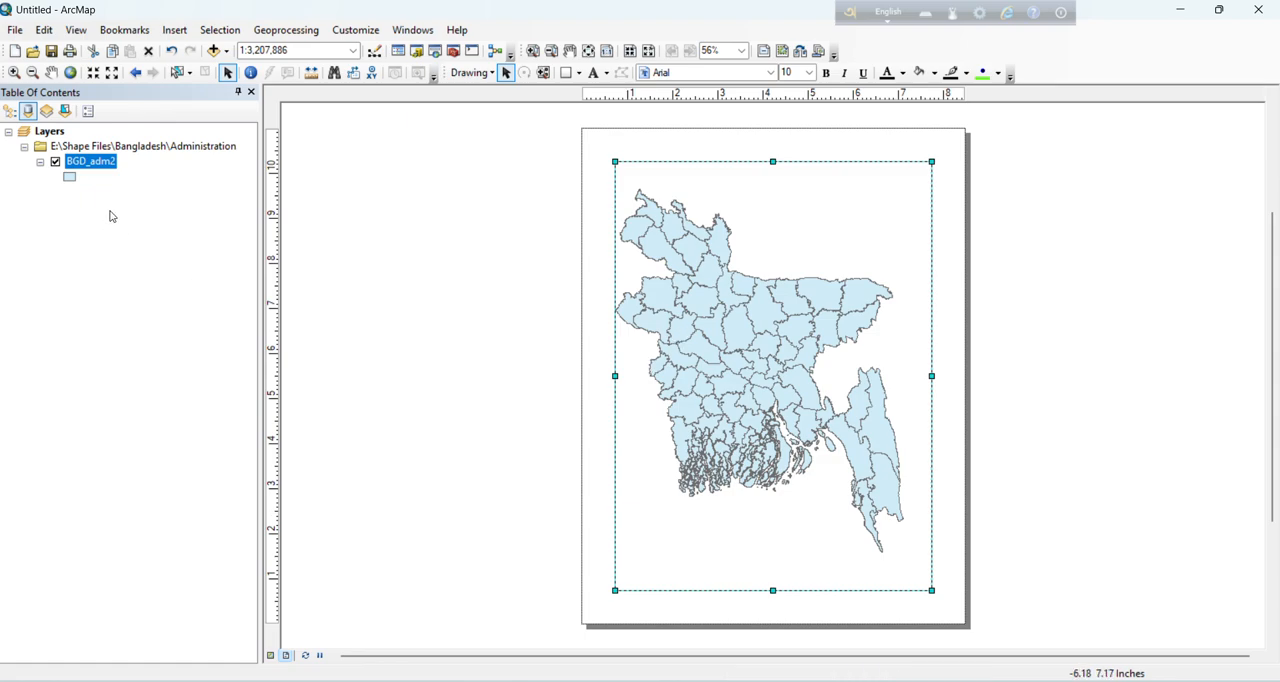
Step: Select the Chittagong district record in the BGD_adm2 attribute table and close the table
right_click(86, 165)
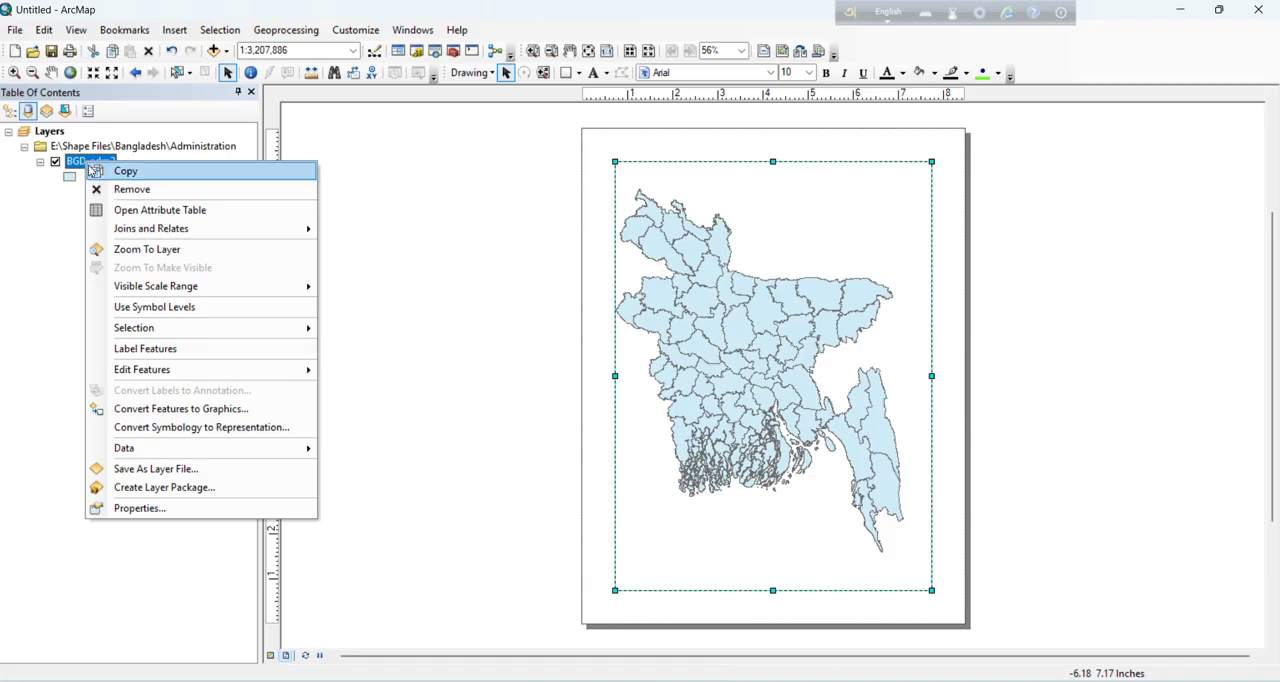
left_click(173, 210)
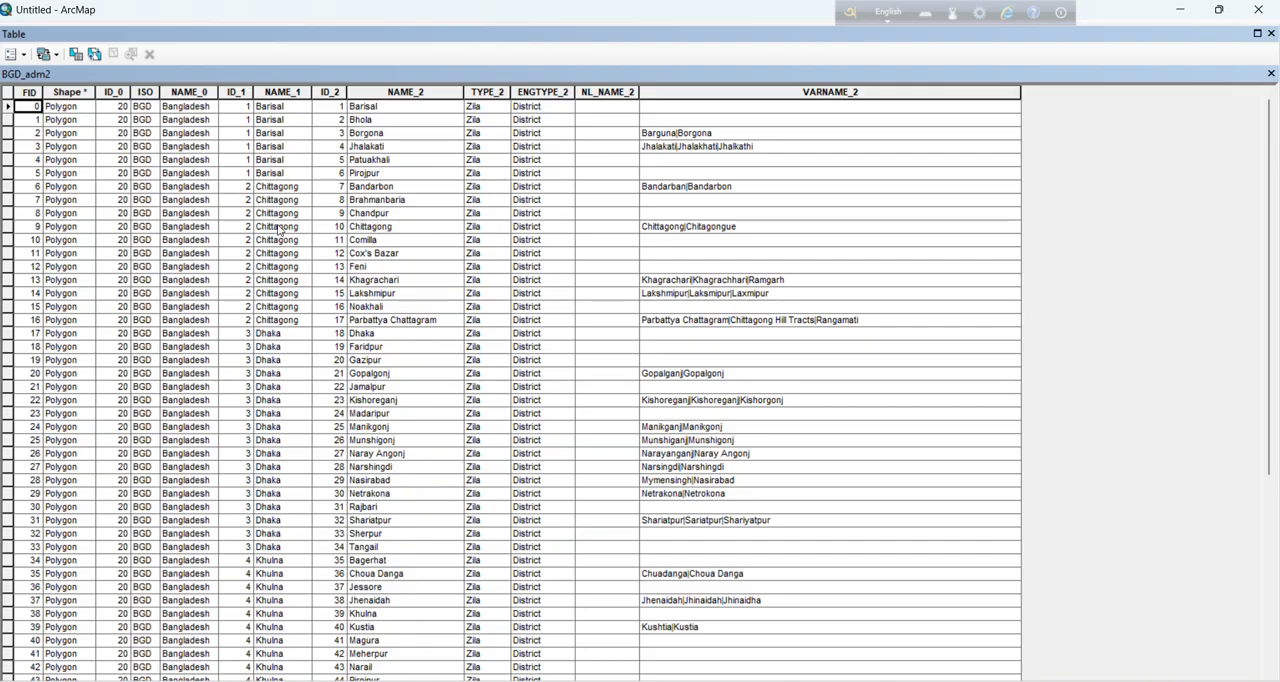
left_click(7, 227)
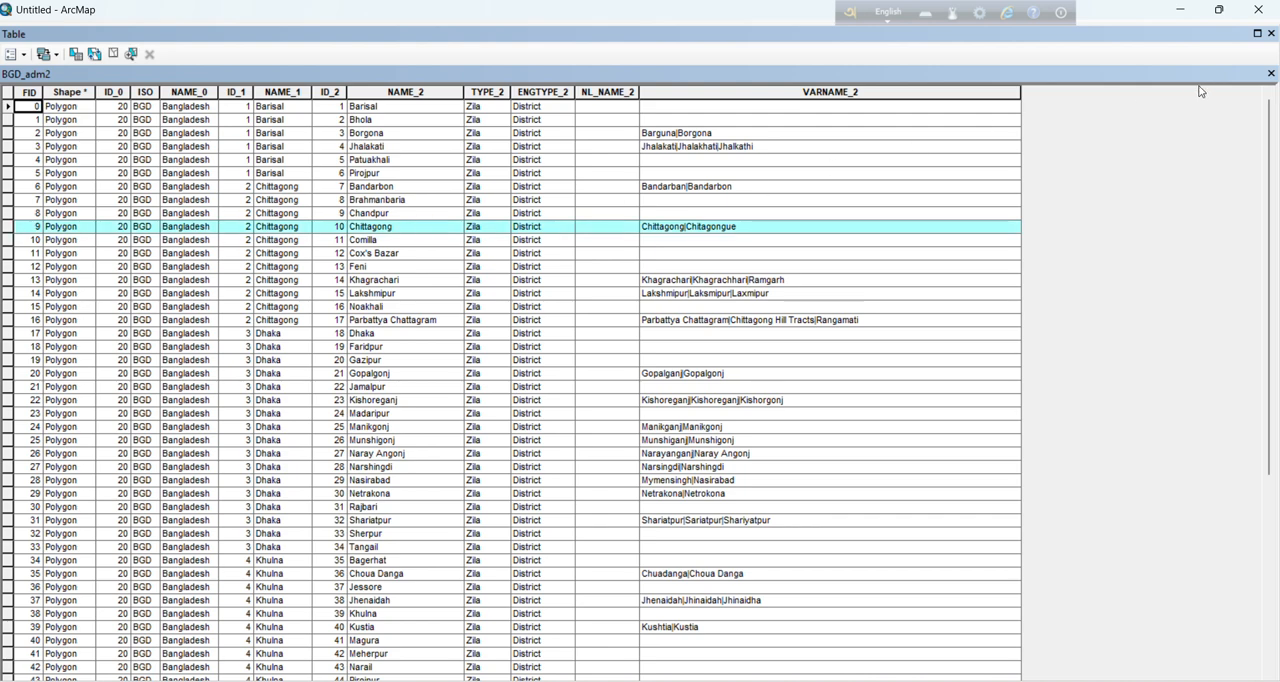
left_click(1271, 34)
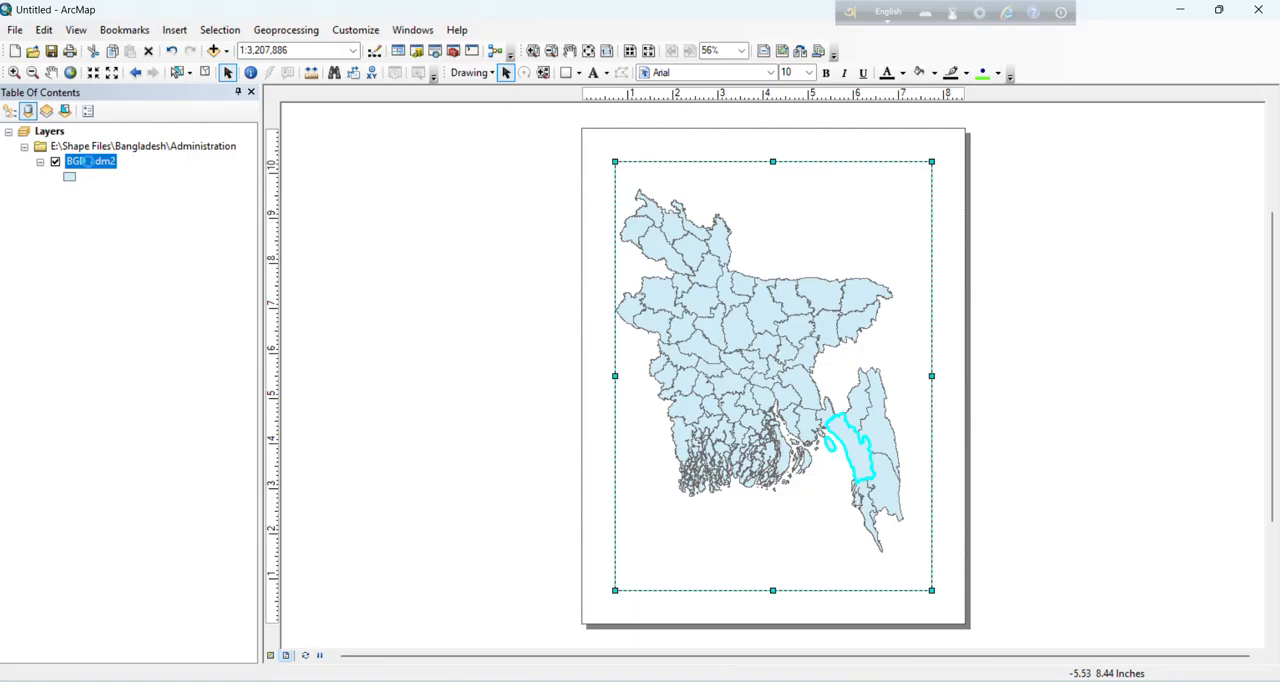
Step: Export the selected BGD_adm2 feature to E:\ProjectPaper\Sampling as Ctg district_3.shp and add it to the map as a layer
right_click(89, 162)
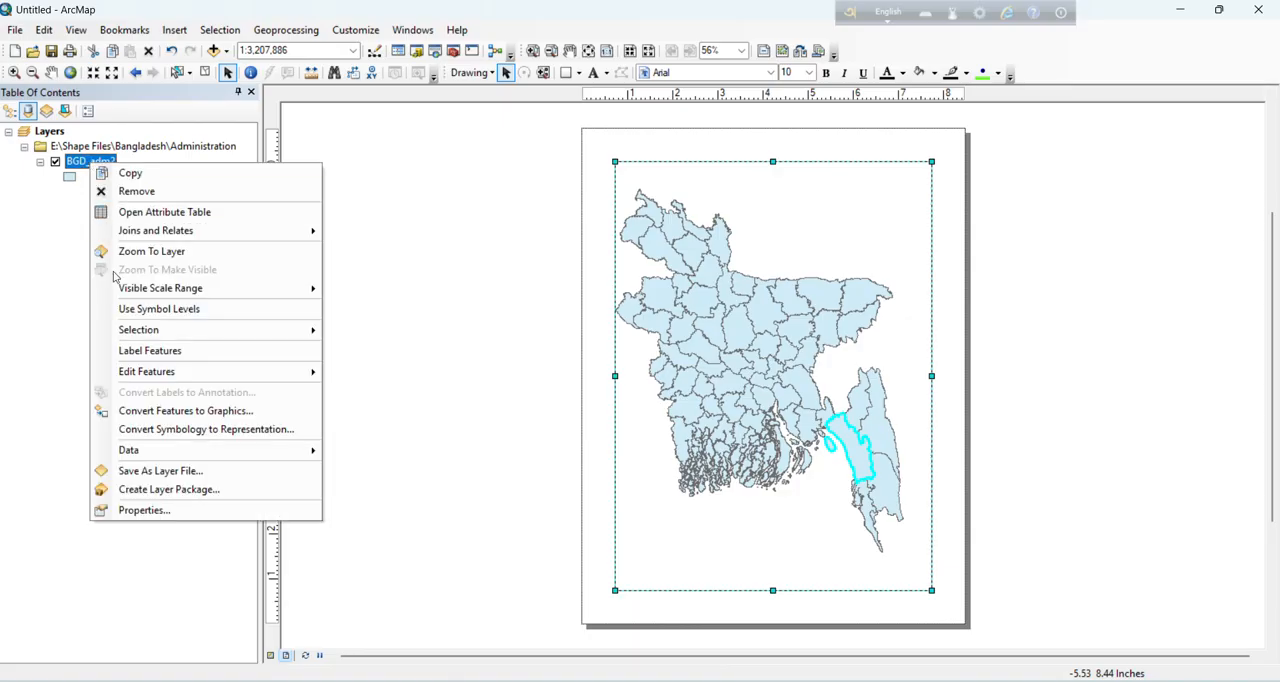
mouse_move(200, 450)
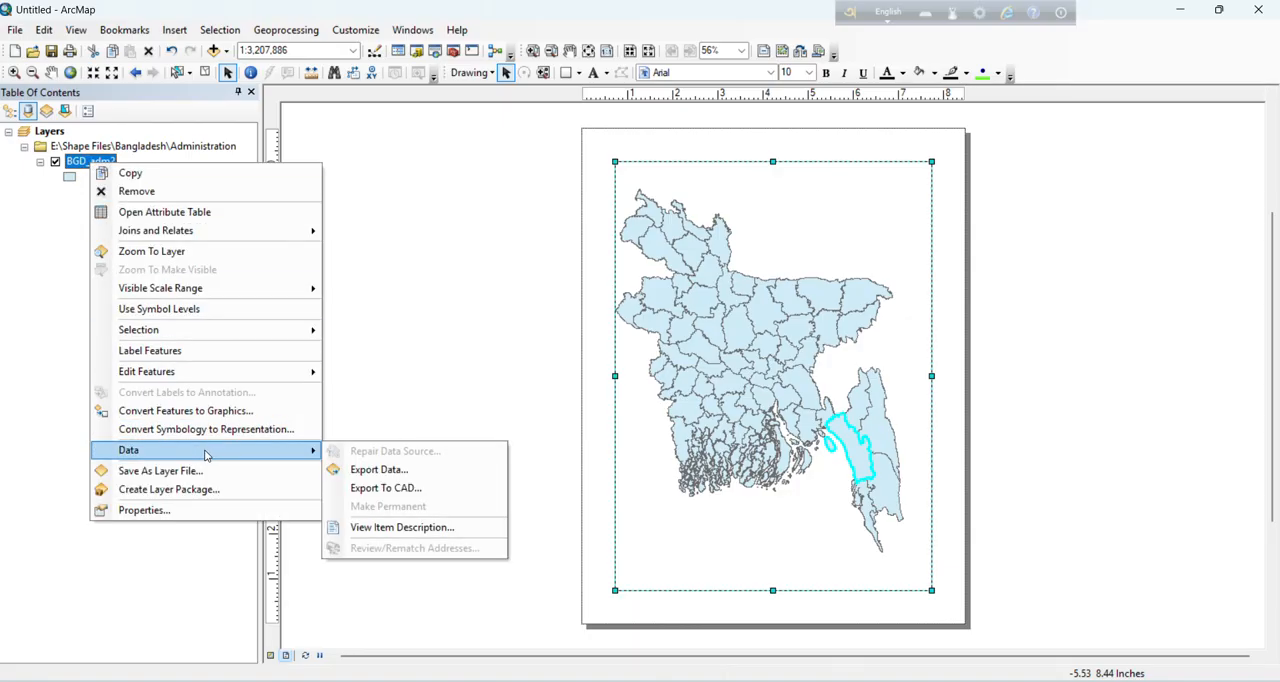
left_click(358, 471)
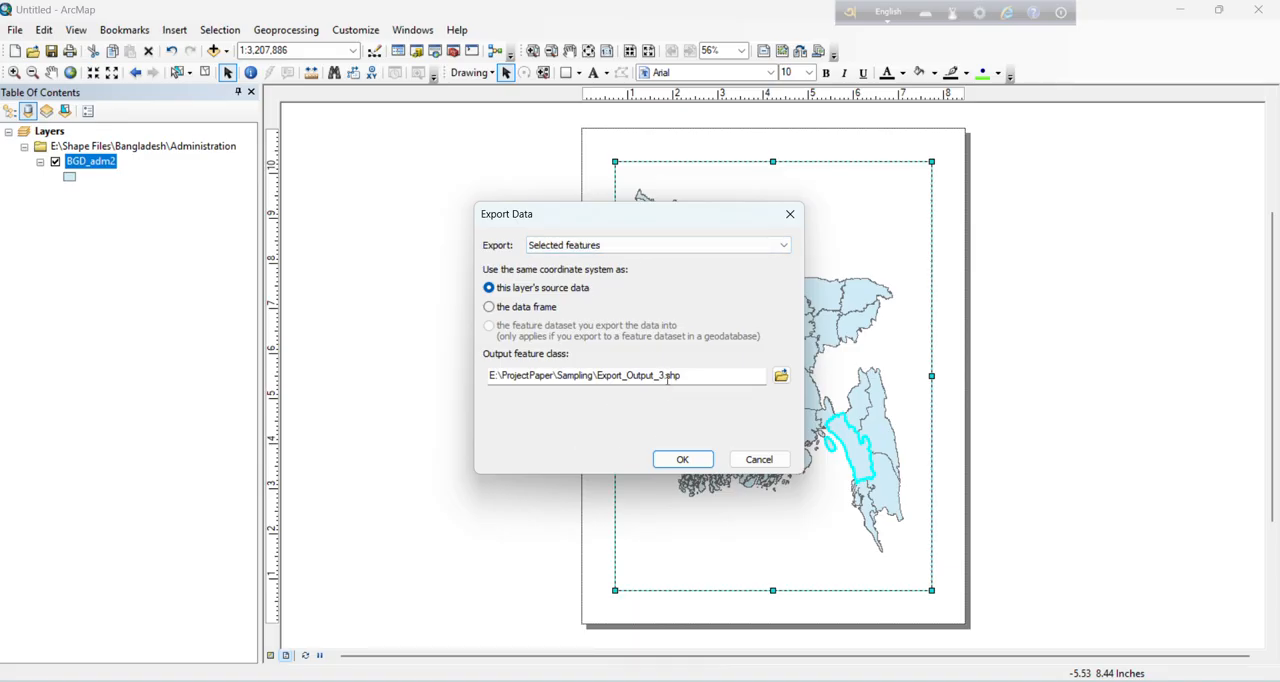
left_click(776, 381)
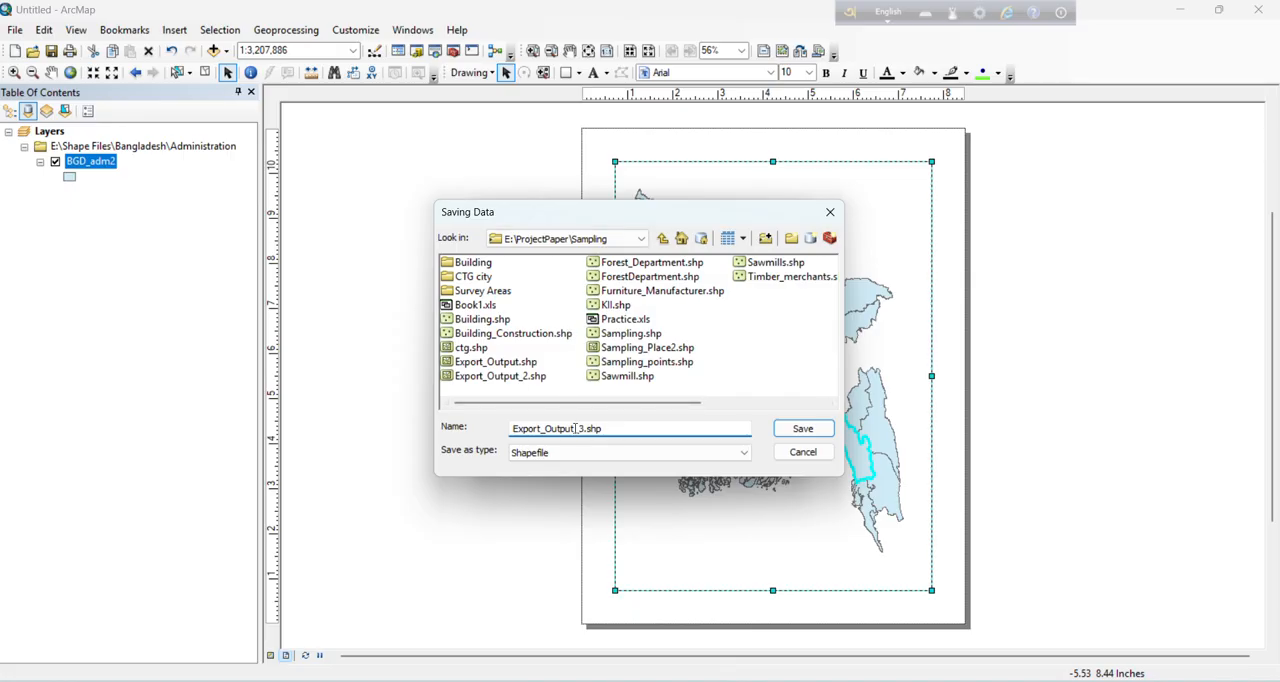
left_click_drag(575, 428, 513, 429)
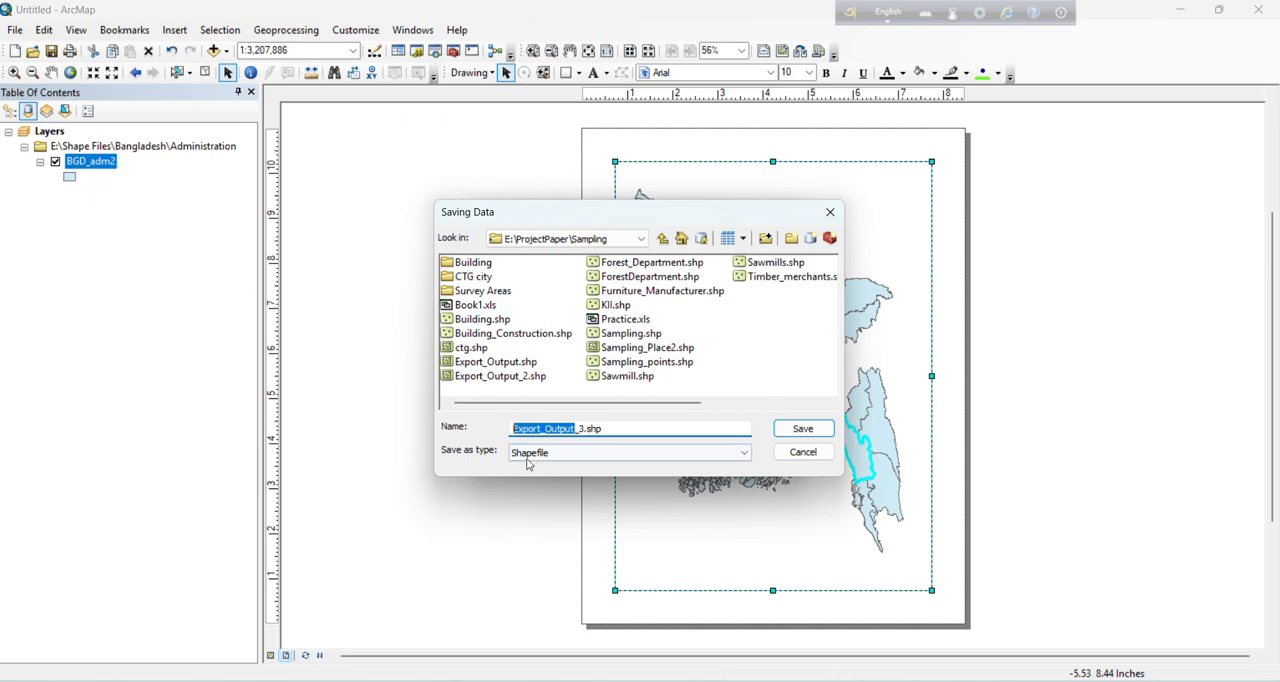
type("Ctg ")
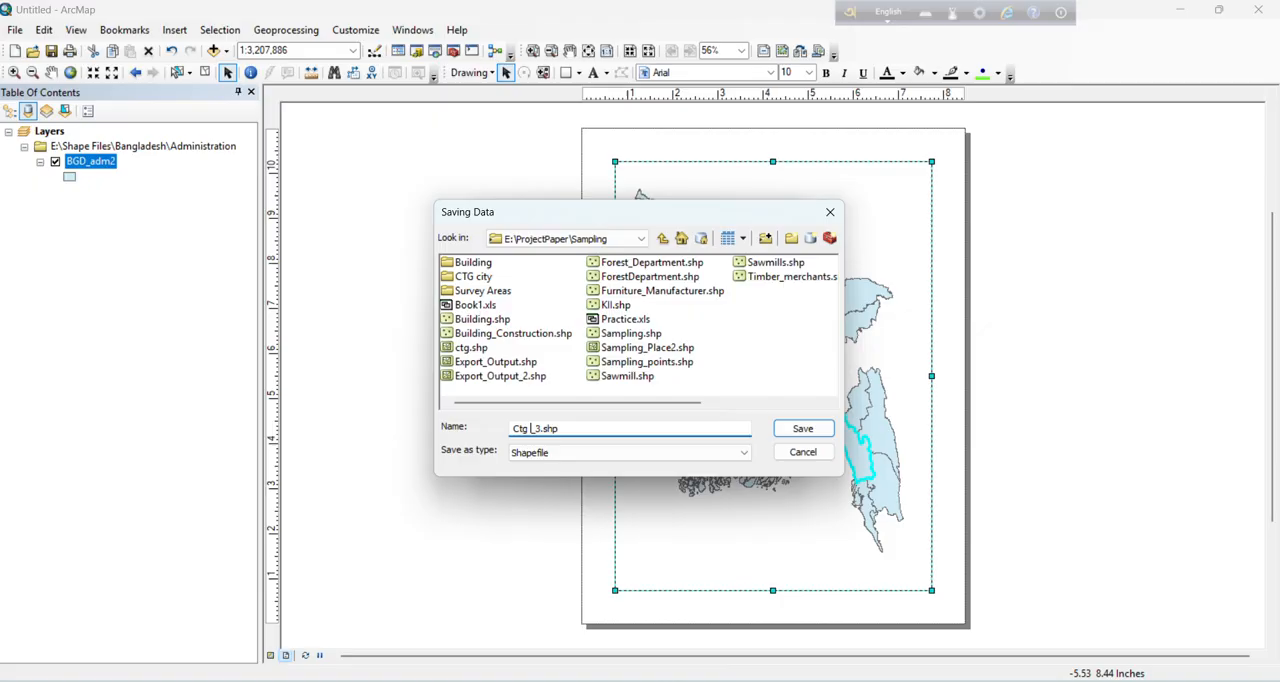
type("district")
key("Return")
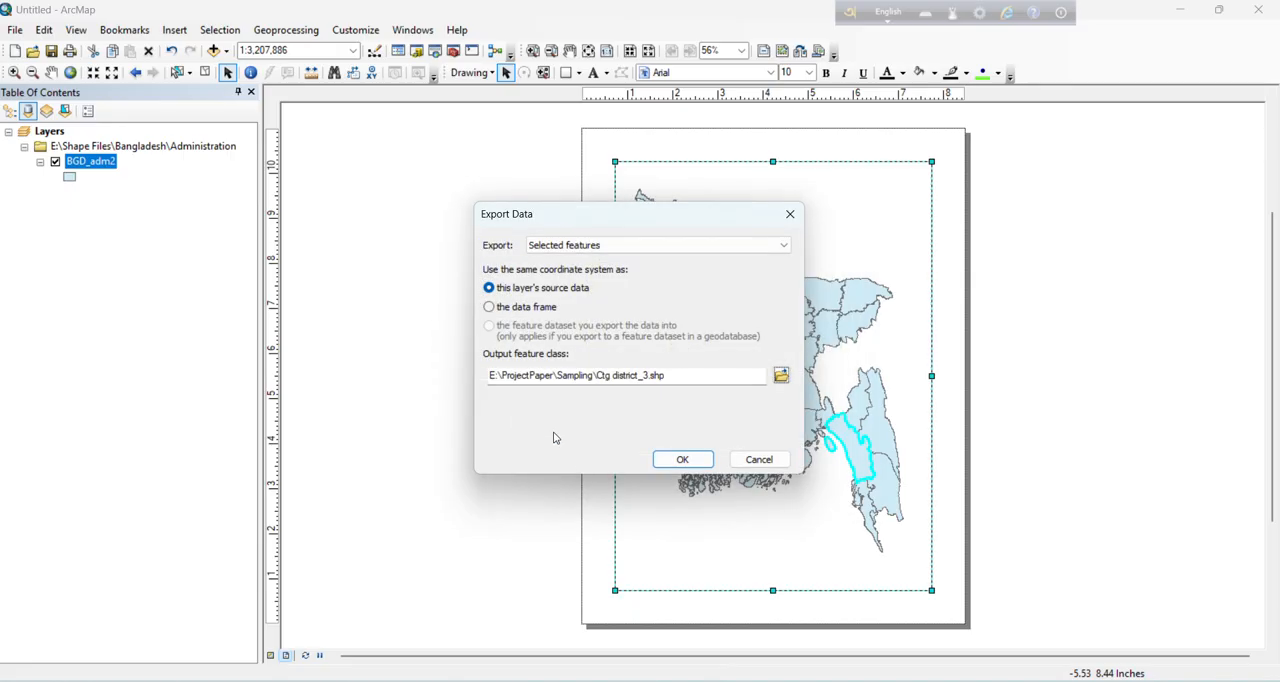
left_click(682, 459)
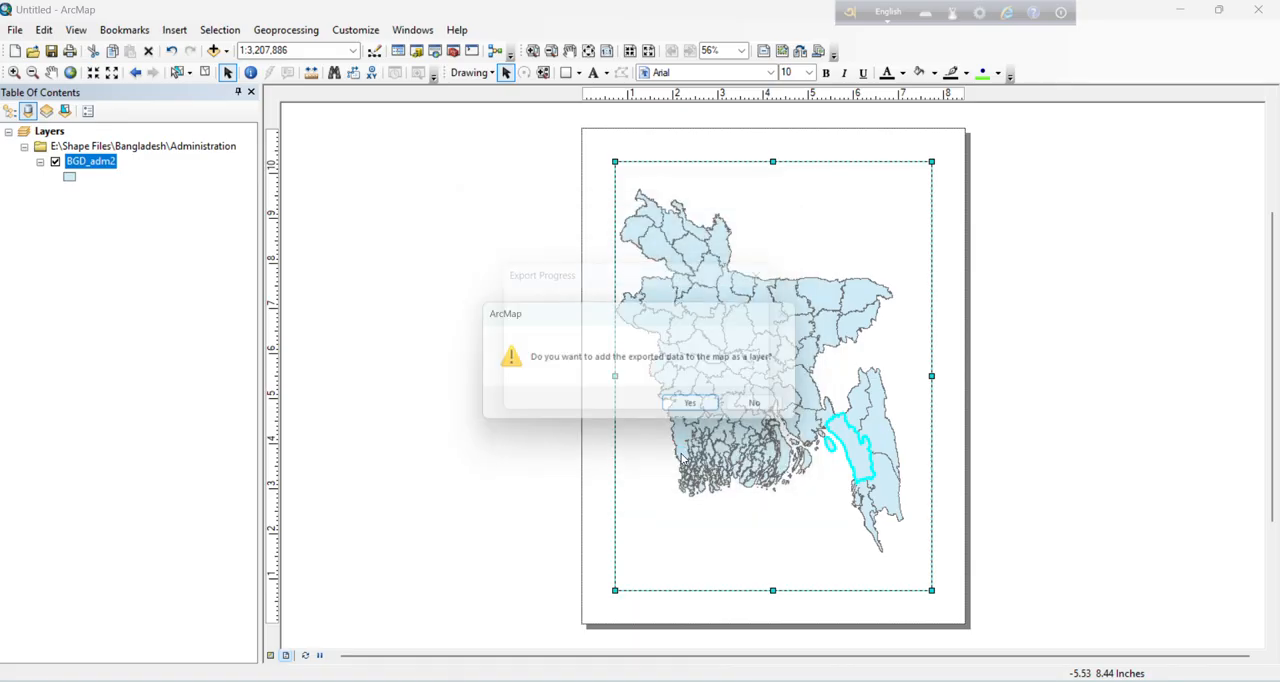
left_click(700, 410)
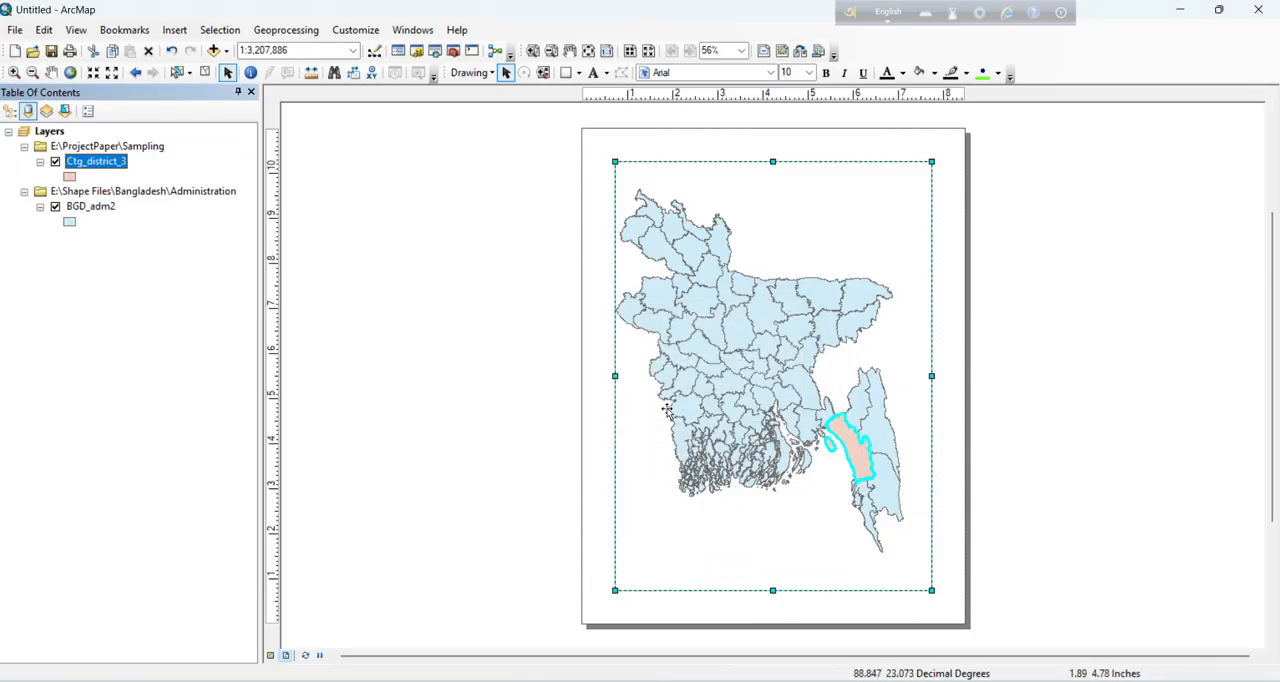
Step: Hide the BGD_adm2 layer to check the exported district alone, and turn the layer back on
left_click(55, 210, "ctrl")
left_click(55, 207)
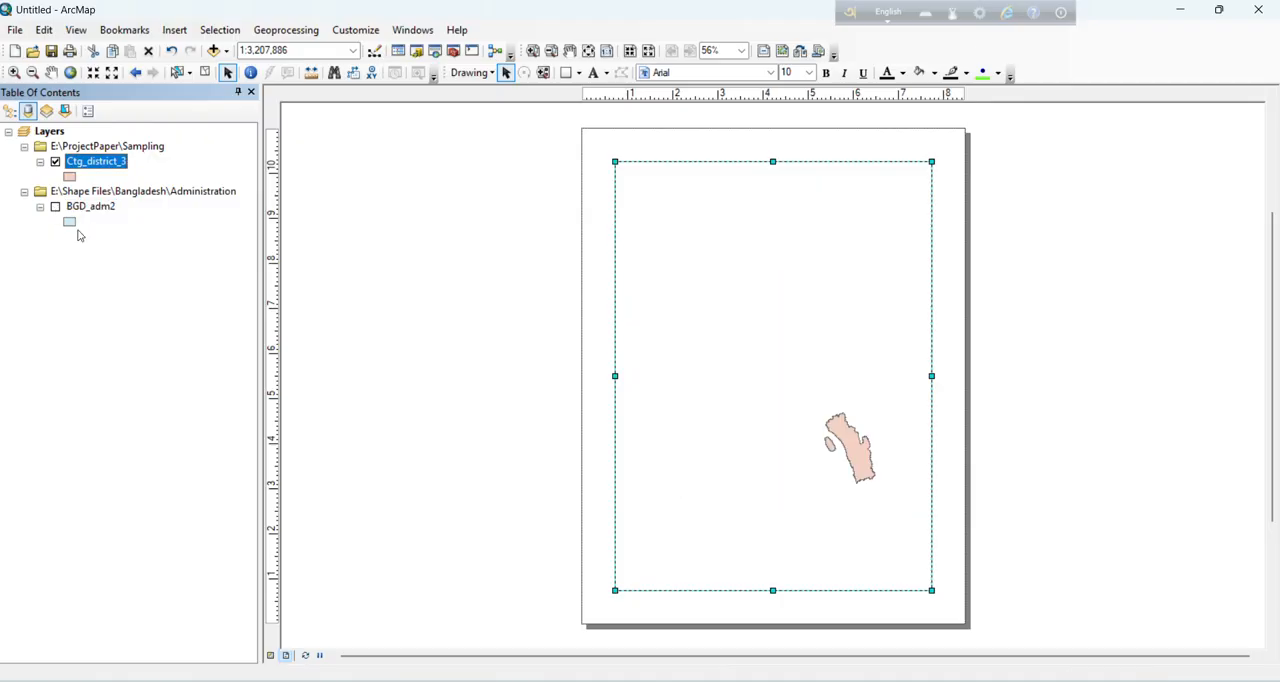
mouse_move(853, 453)
left_mouse_down()
mouse_move(832, 423)
mouse_move(867, 455)
mouse_move(850, 446)
left_mouse_up()
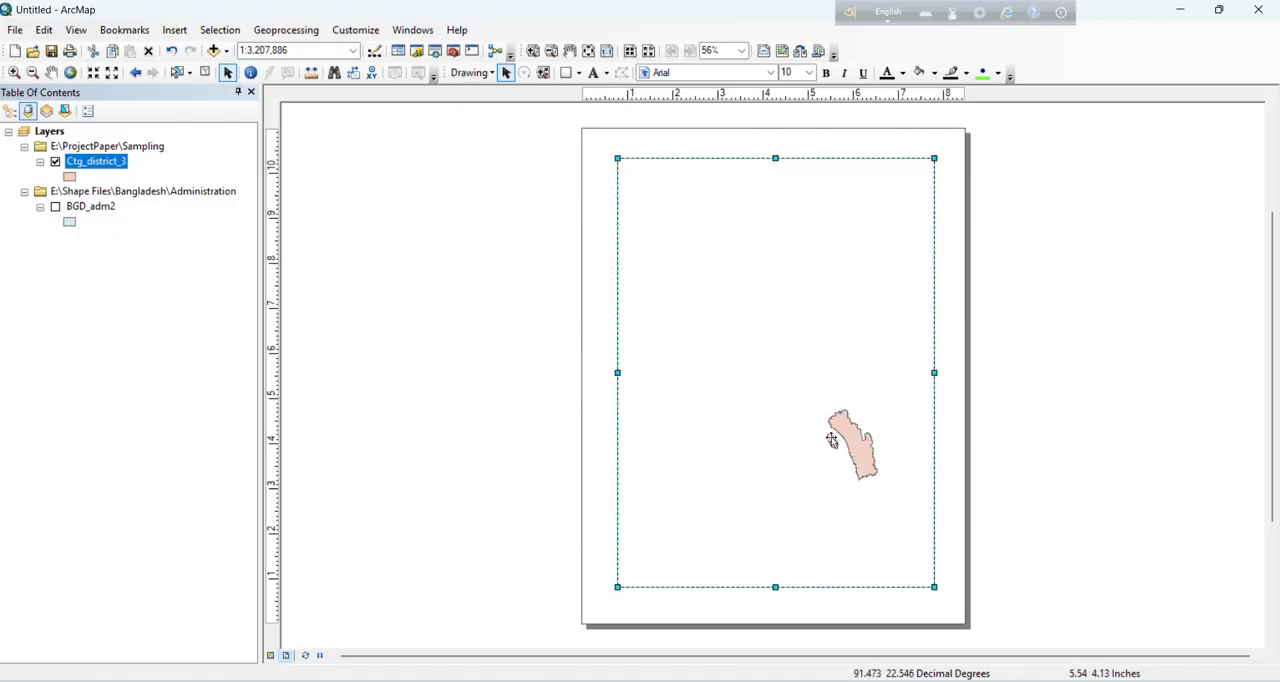
left_click(70, 74)
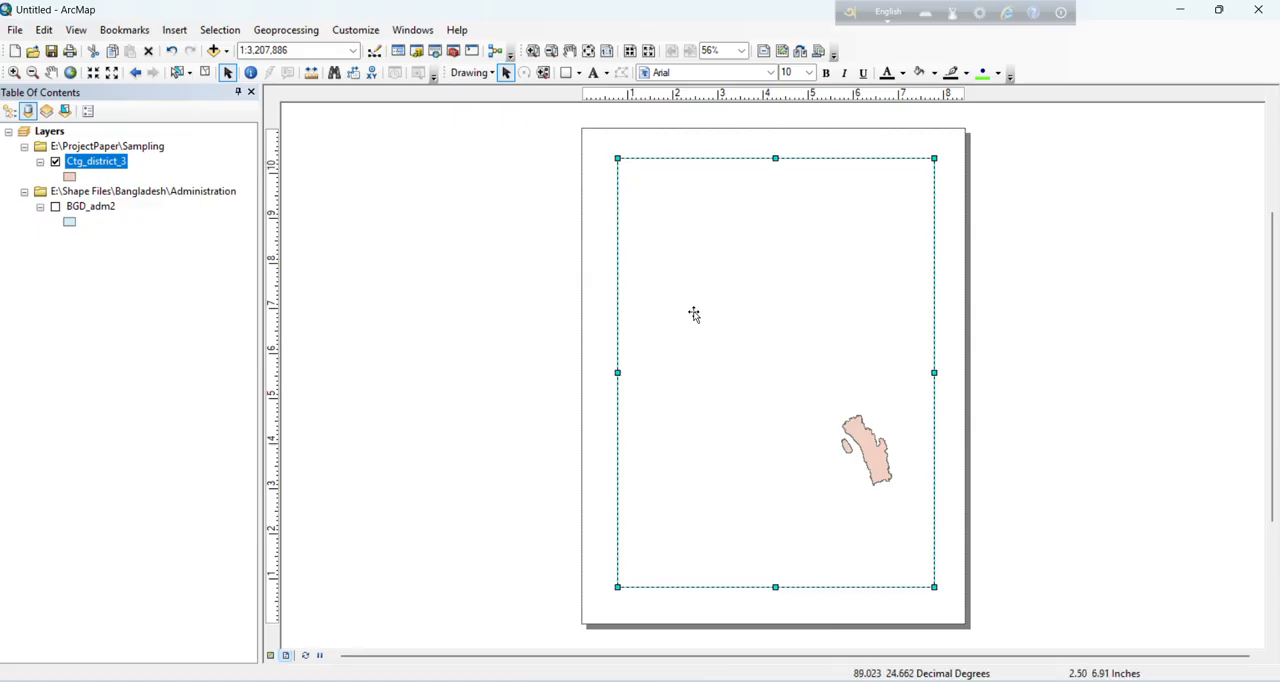
left_click(56, 207)
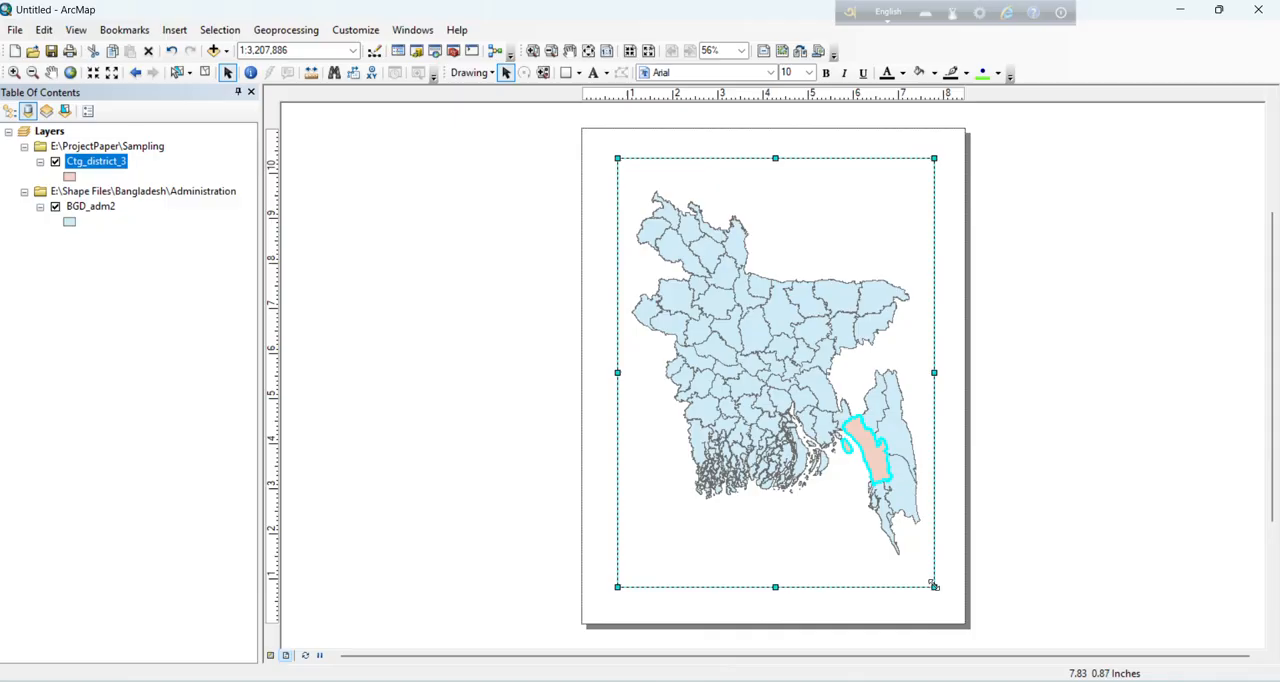
Step: Shrink the data frame to about 3.3 by 3.1 inches, fit the whole country inside it, and place it halfway down the page's left side
left_click_drag(934, 586, 768, 300)
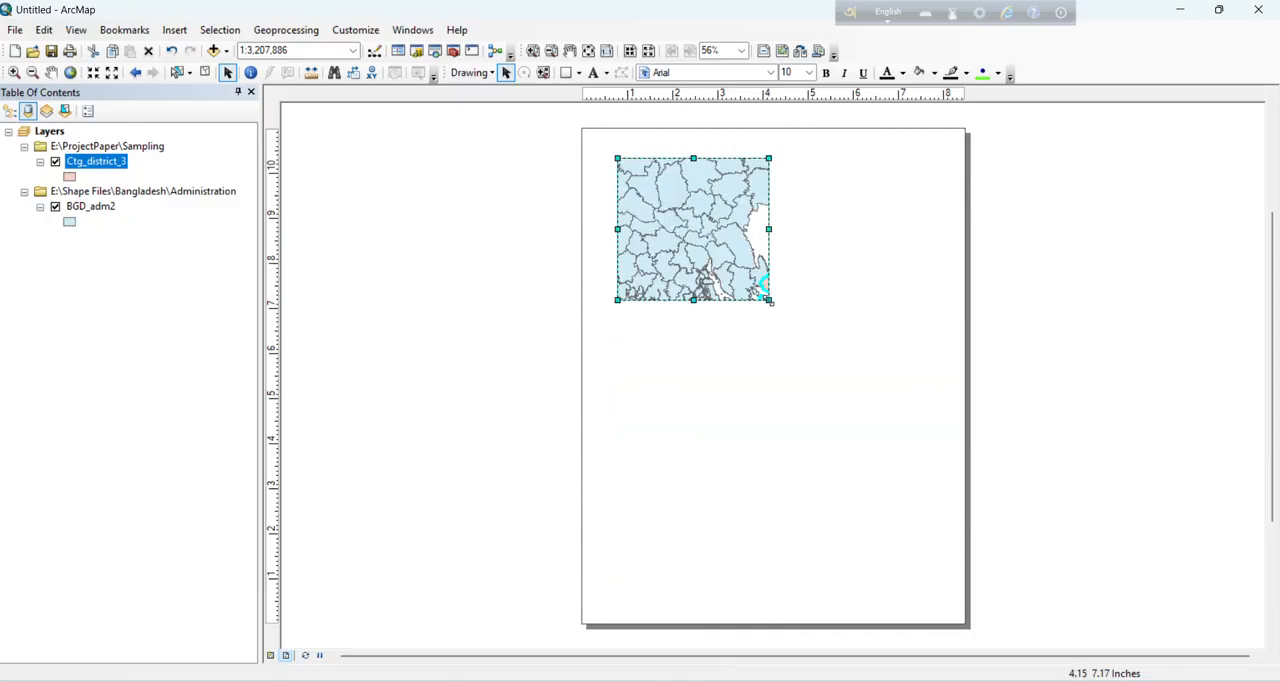
left_click(70, 72)
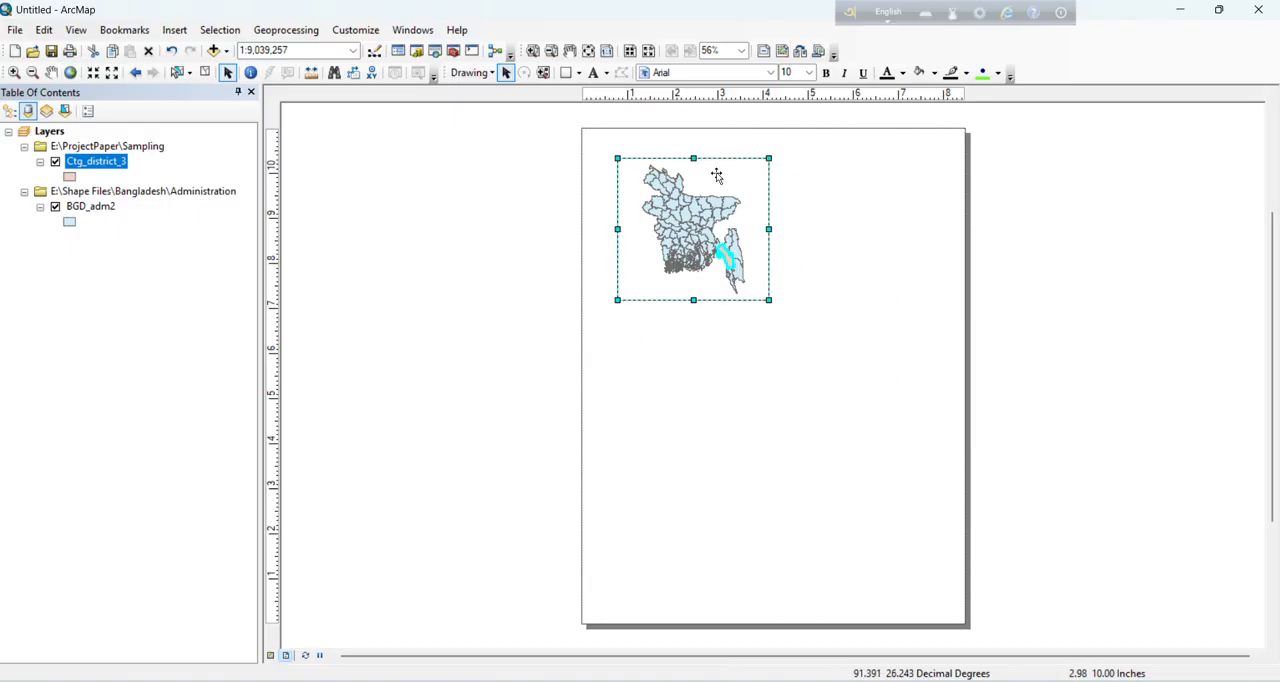
left_click_drag(716, 178, 699, 304)
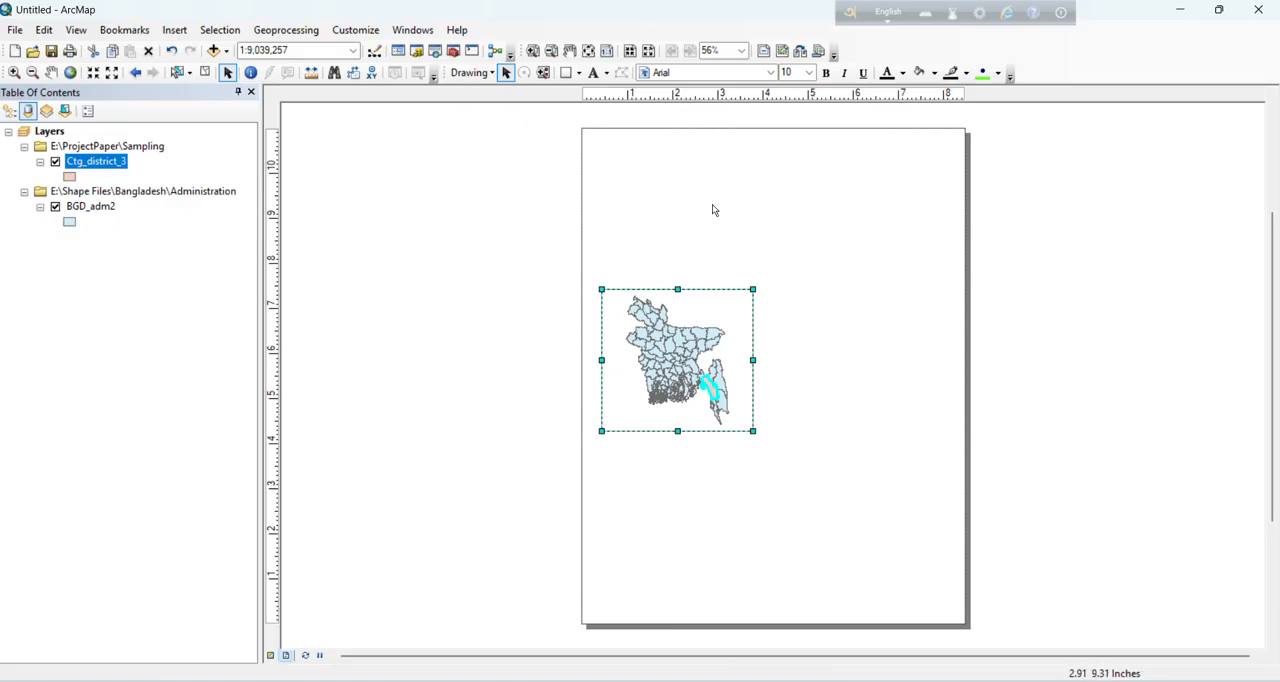
Step: Set the page orientation to landscape and reposition the data frame near the middle of the page's left edge
right_click(805, 211)
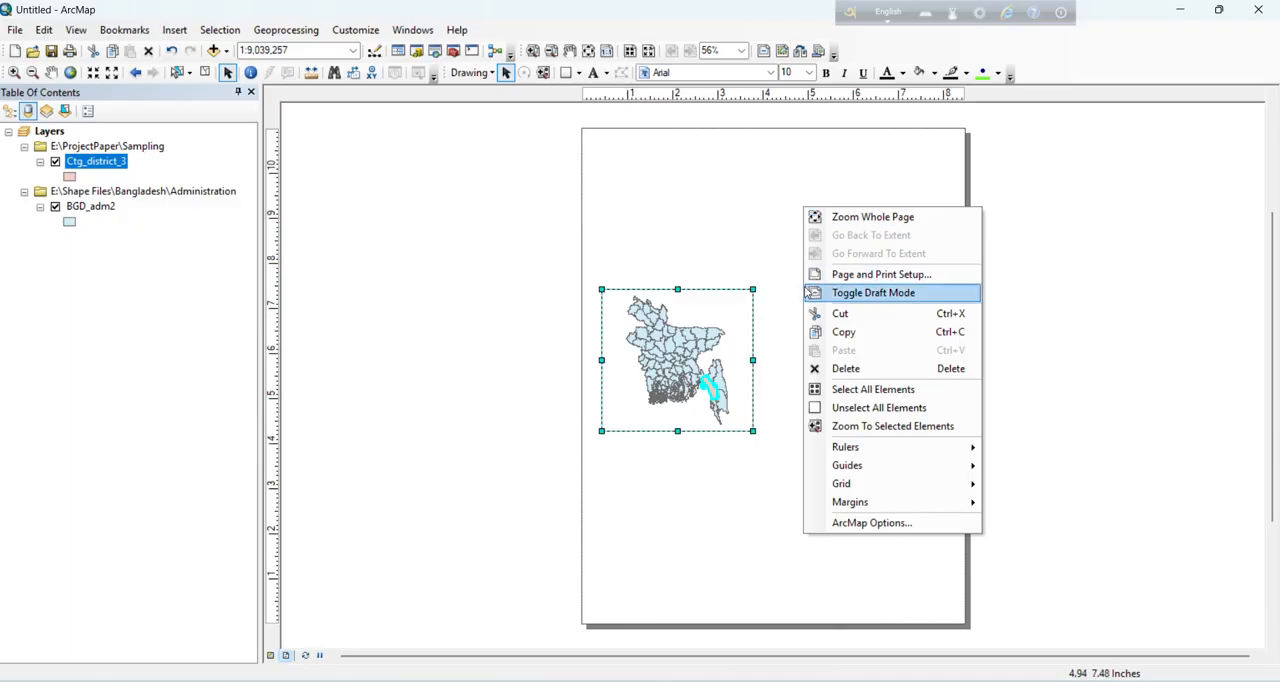
left_click(857, 275)
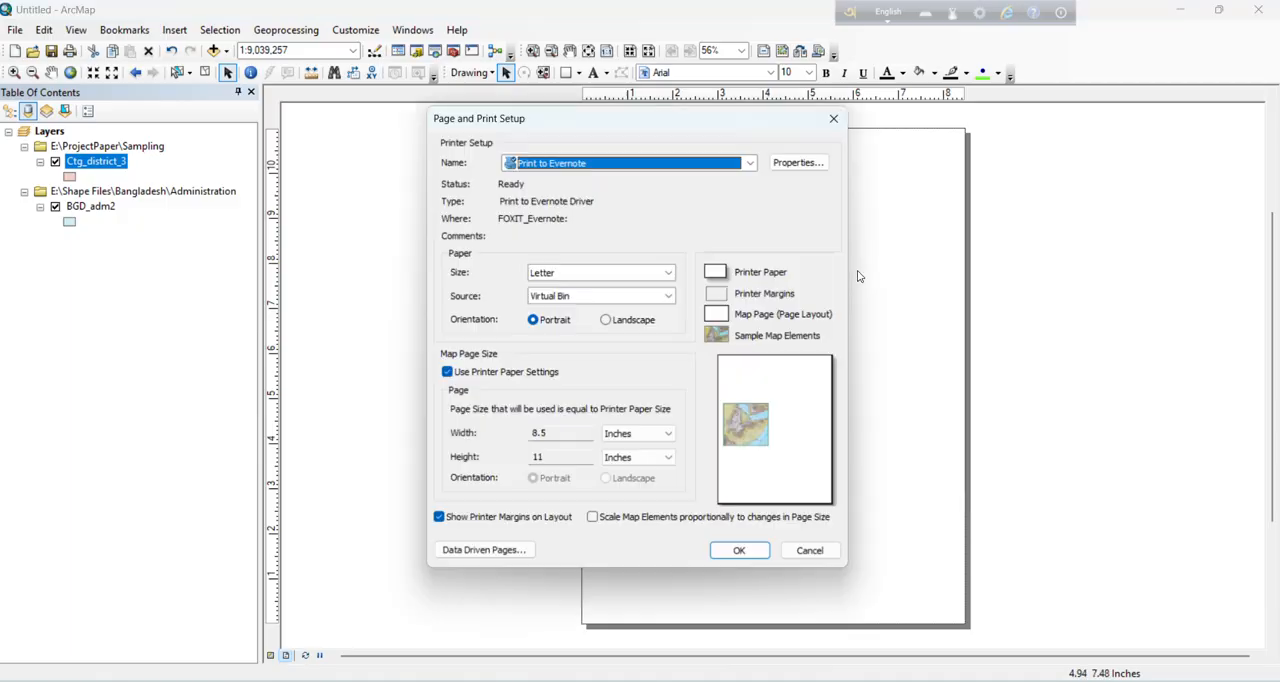
left_click(607, 321)
left_click(752, 554)
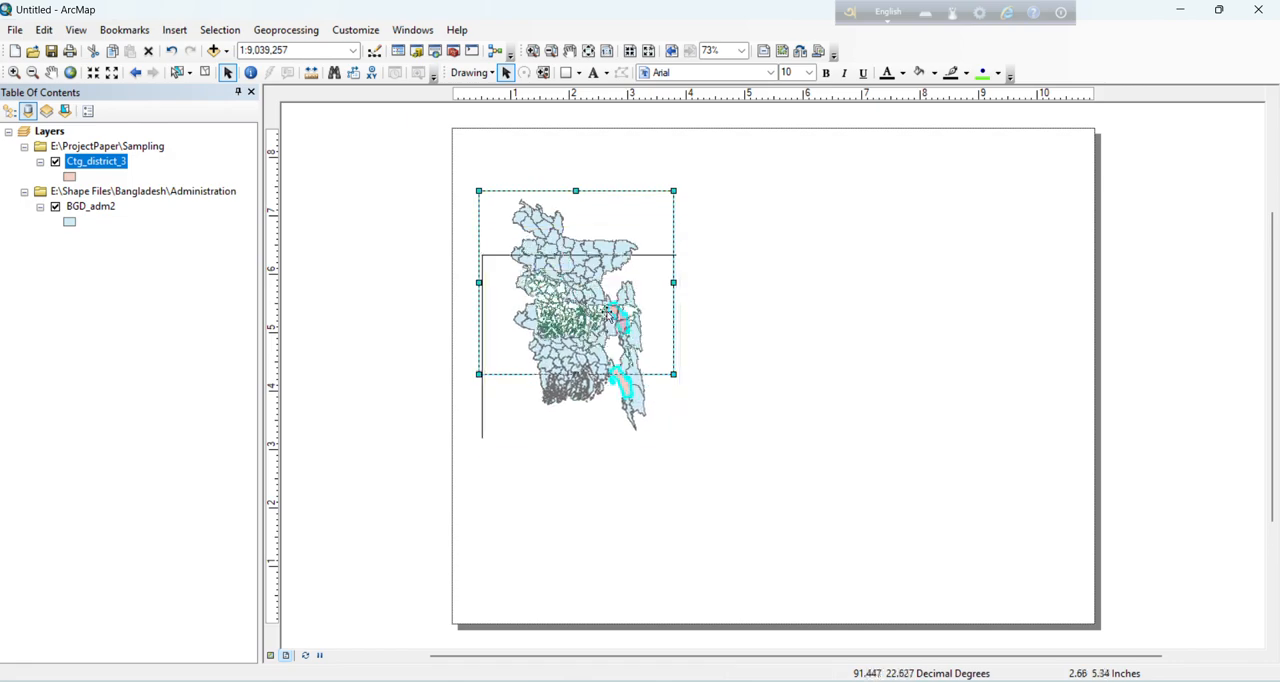
left_click_drag(608, 313, 611, 329)
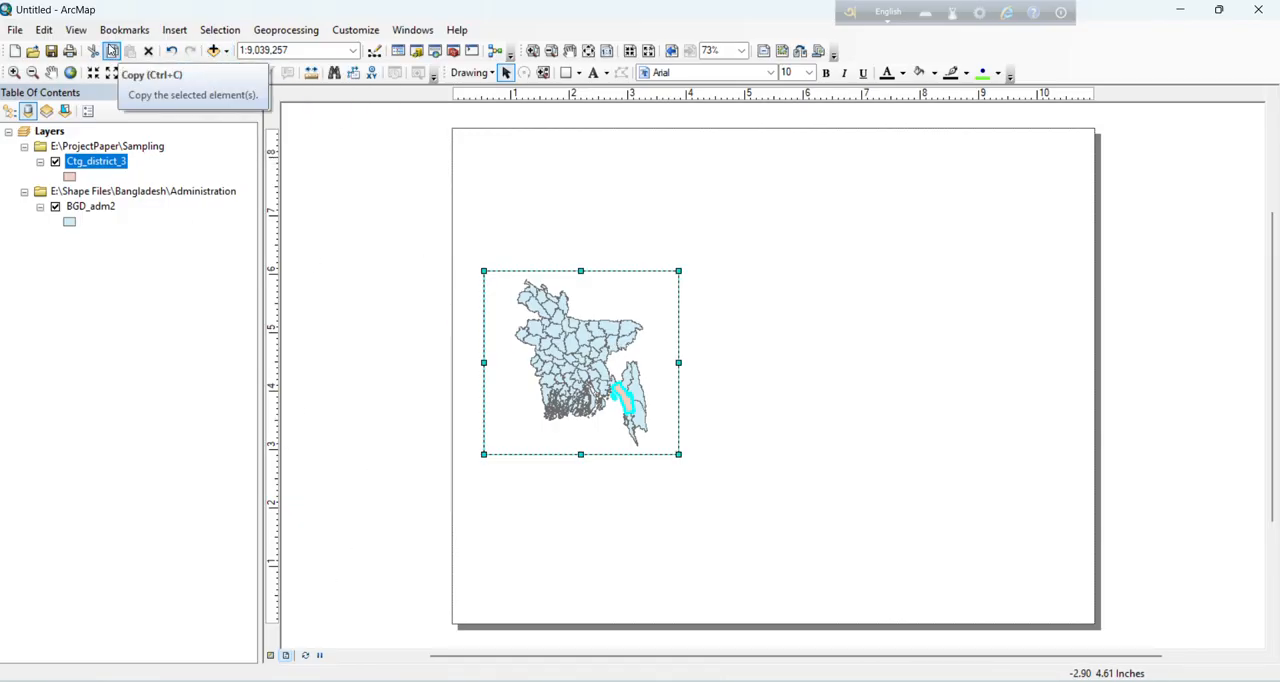
Step: Insert a new data frame into the page layout
left_click(175, 31)
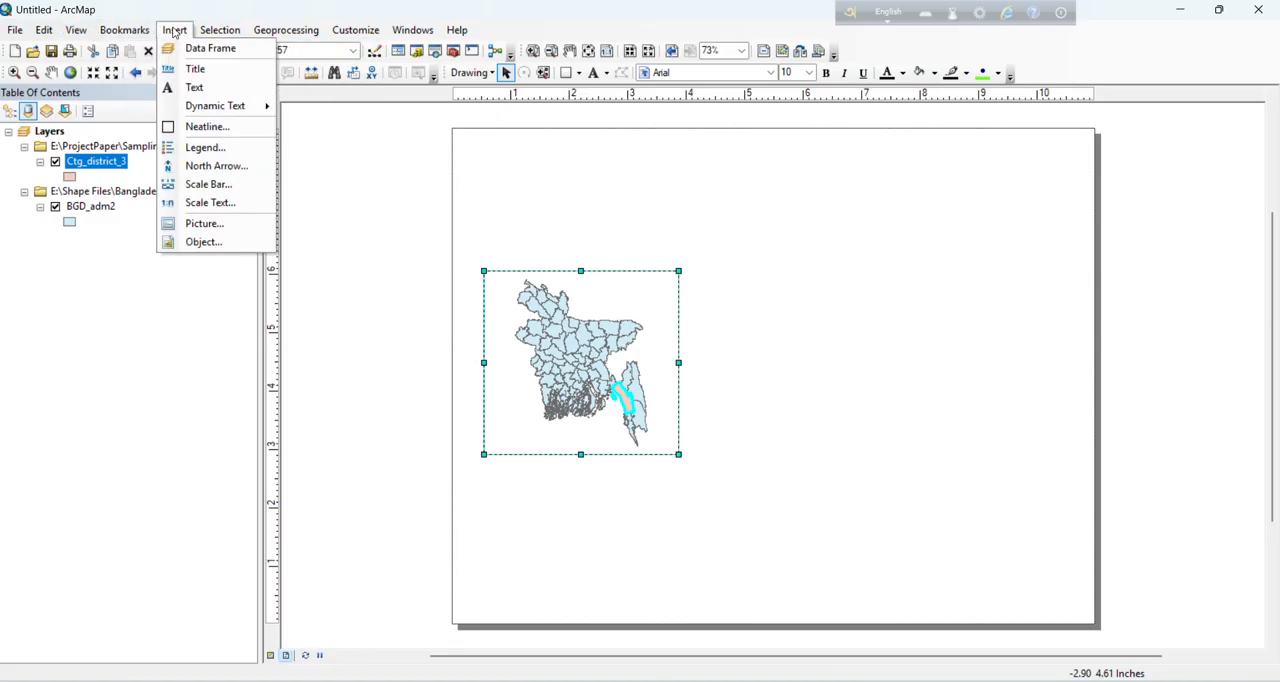
left_click(206, 52)
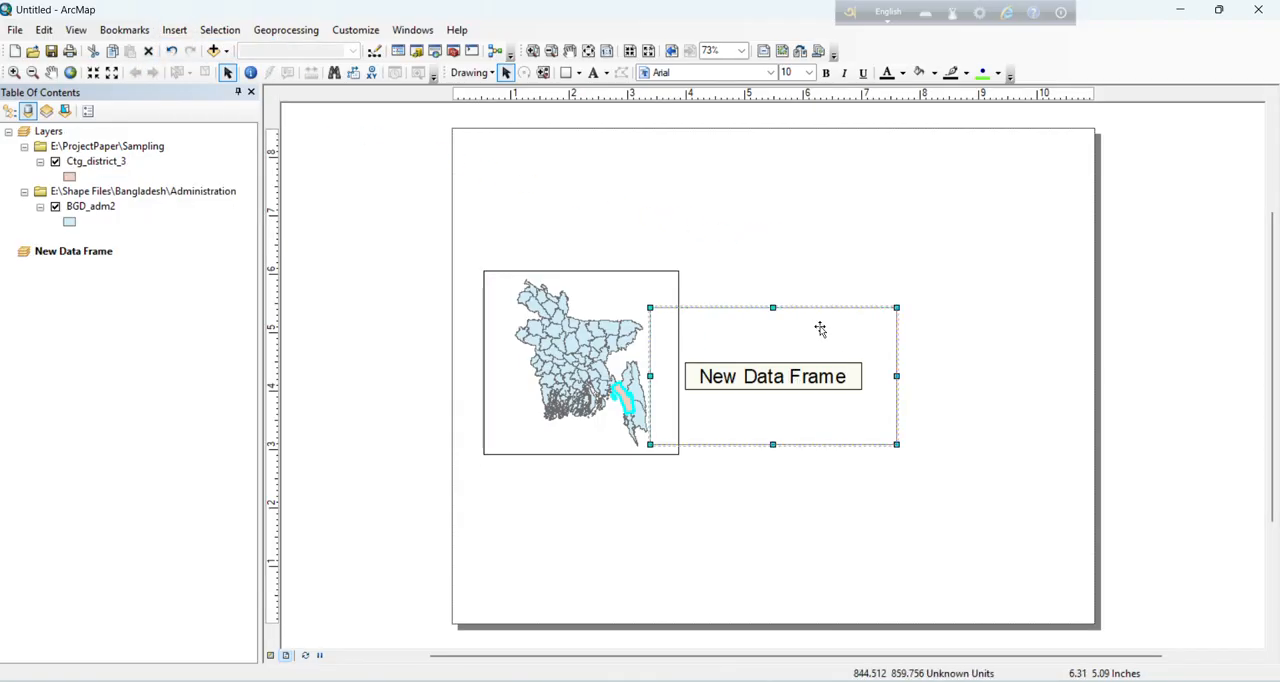
Step: Move the new data frame to the right half of the page and enlarge it to about 5.7 by 7.3 inches
left_click_drag(820, 329, 881, 162)
left_click_drag(899, 428, 915, 588)
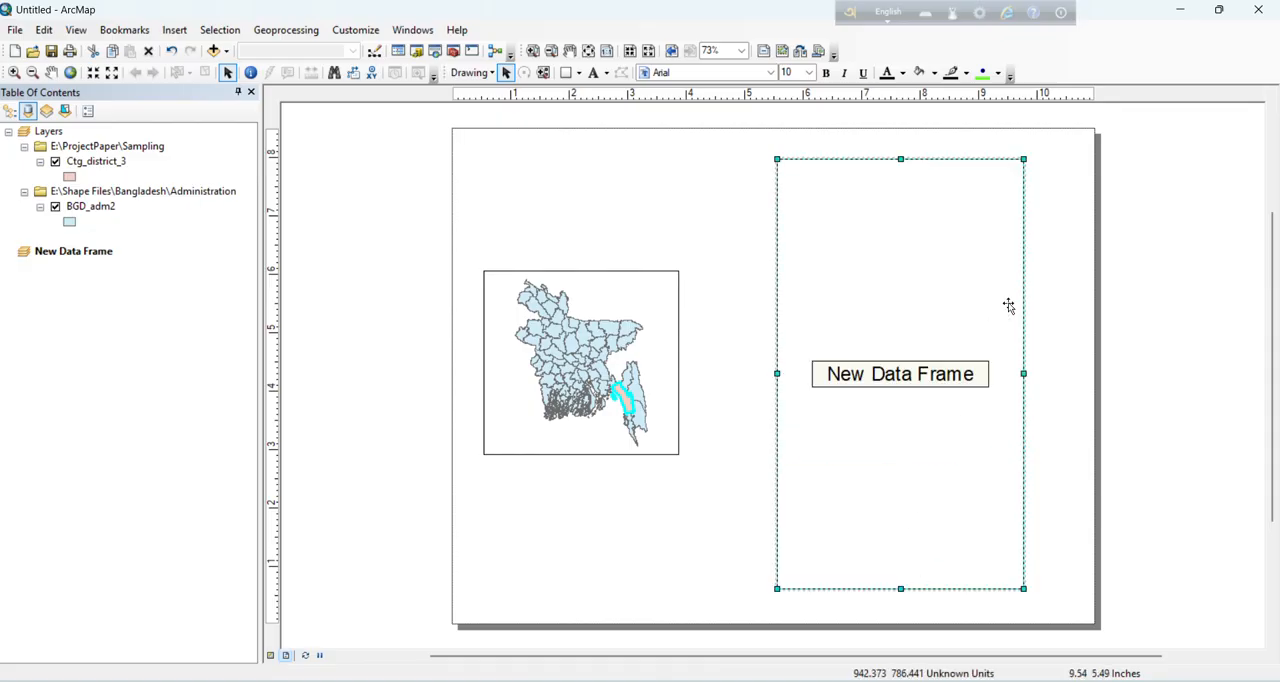
left_click_drag(1023, 374, 1074, 374)
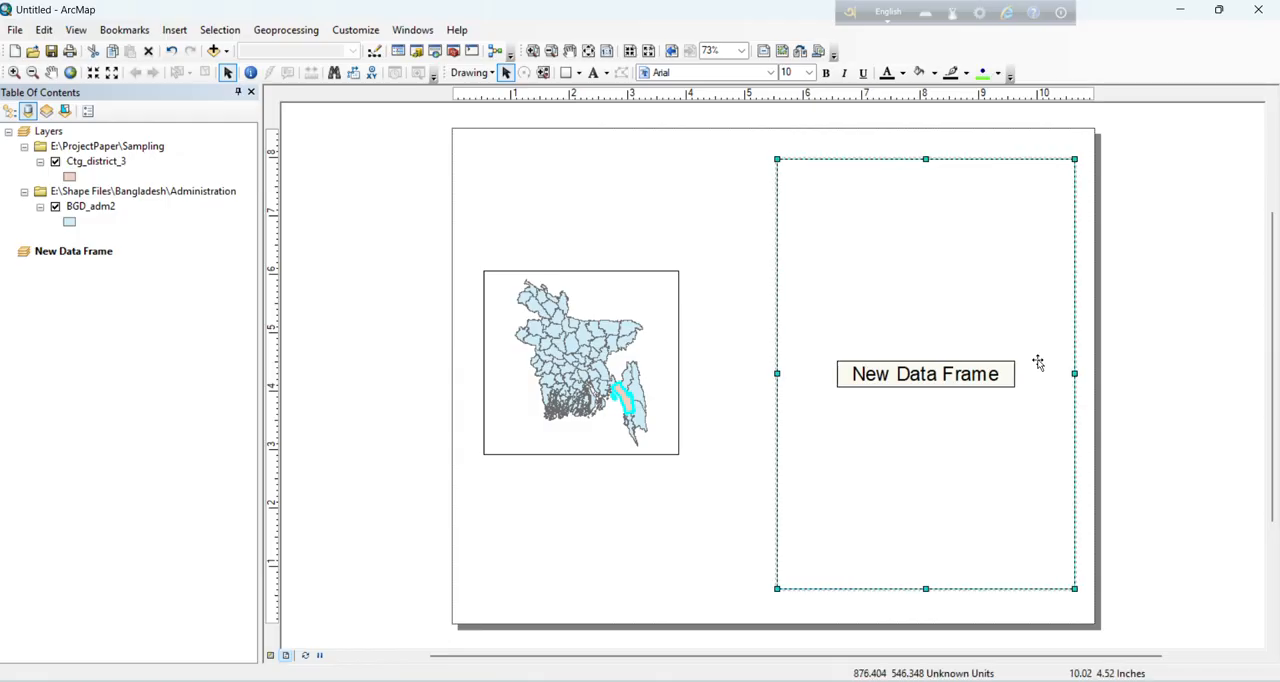
left_click_drag(777, 376, 737, 369)
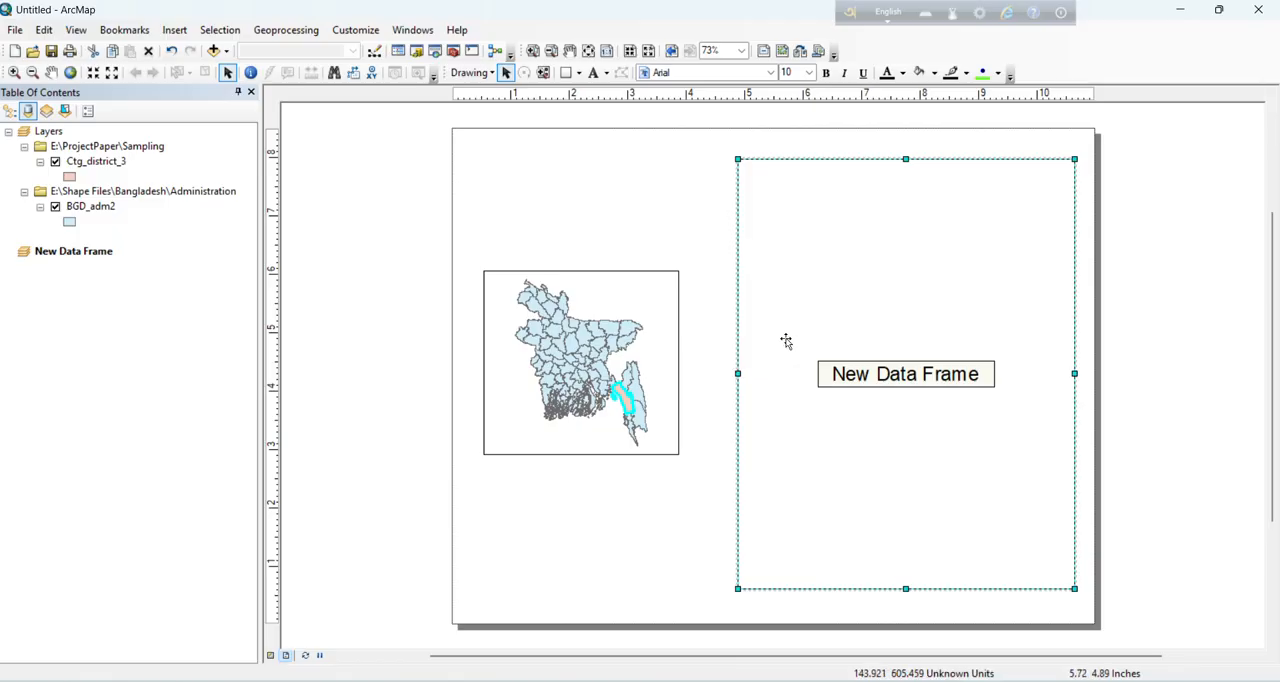
Step: Copy the Ctg_district_3 layer from the Layers data frame into New Data Frame
left_click(90, 164)
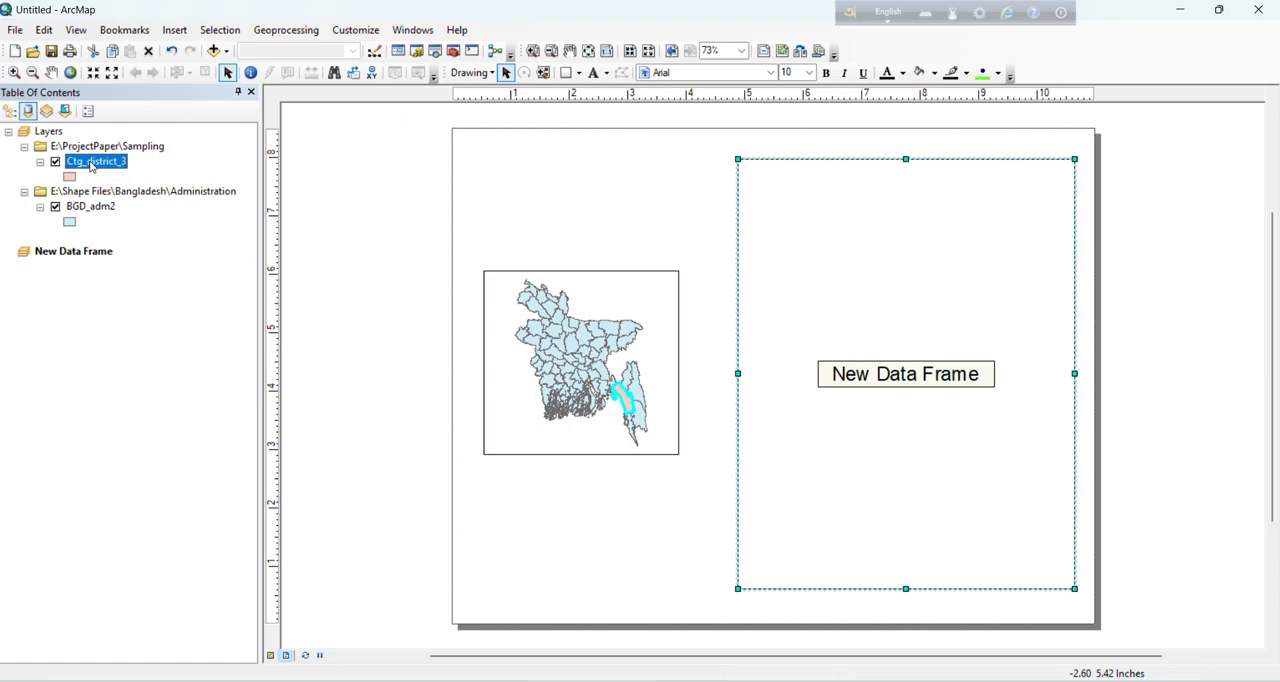
right_click(90, 164)
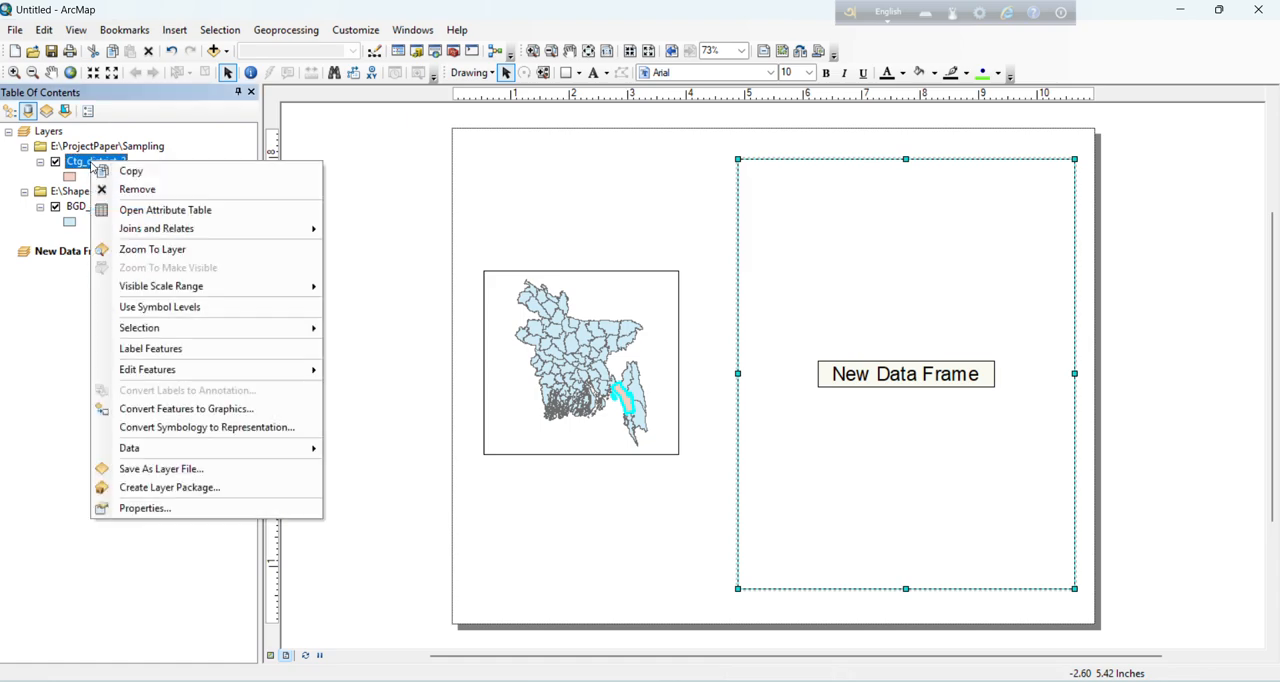
left_click(115, 171)
left_click(87, 252)
right_click(87, 253)
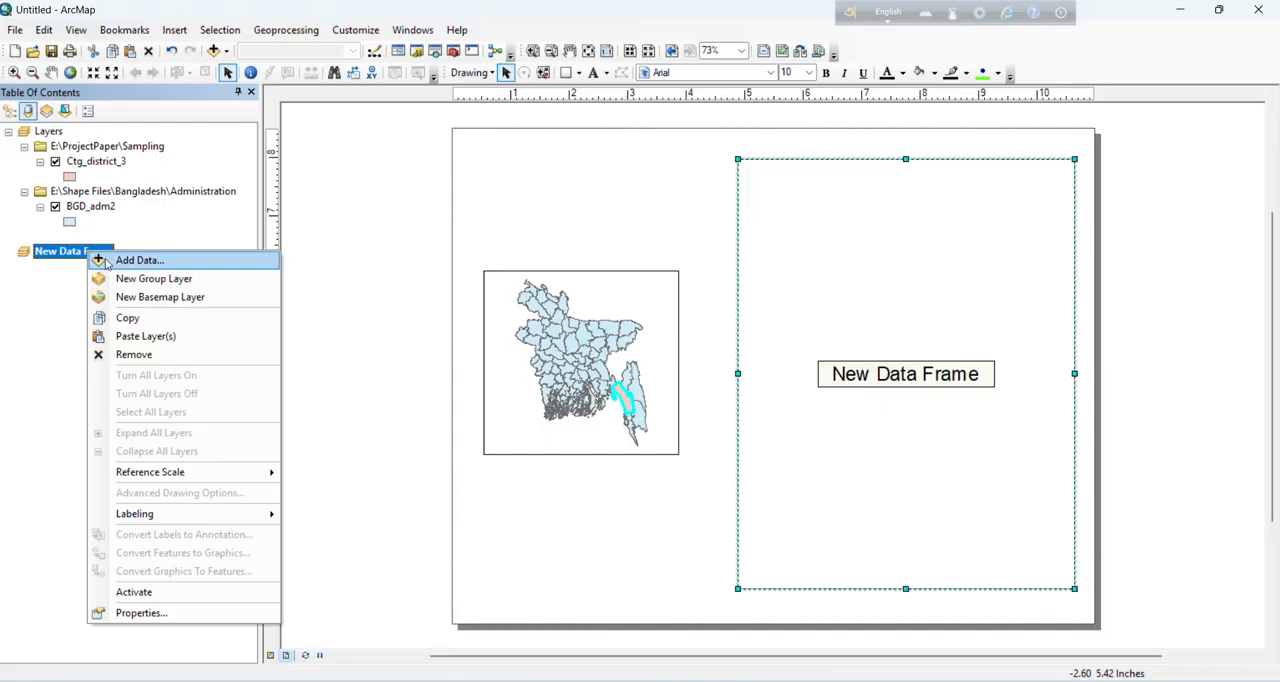
left_click(147, 335)
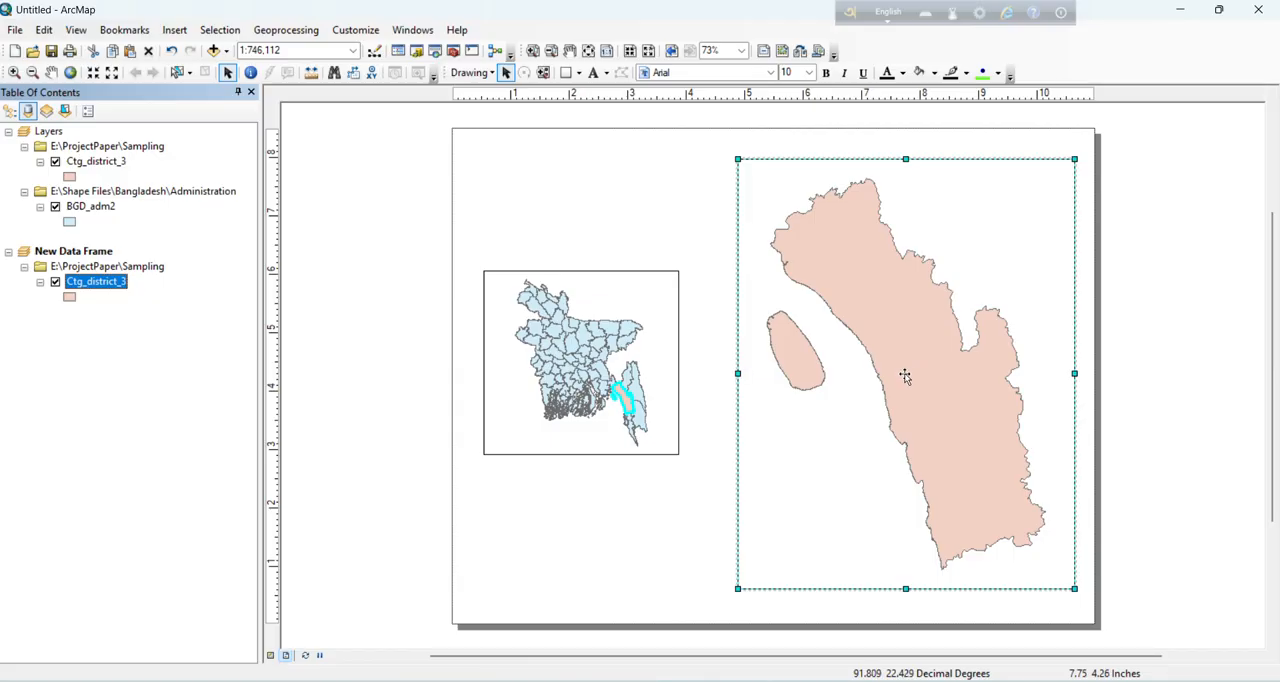
Step: Symbolize Ctg_district_3 in the Layers data frame with the Biohazard Overlay fill
left_click(69, 177)
scroll(458, 356, "down", 4)
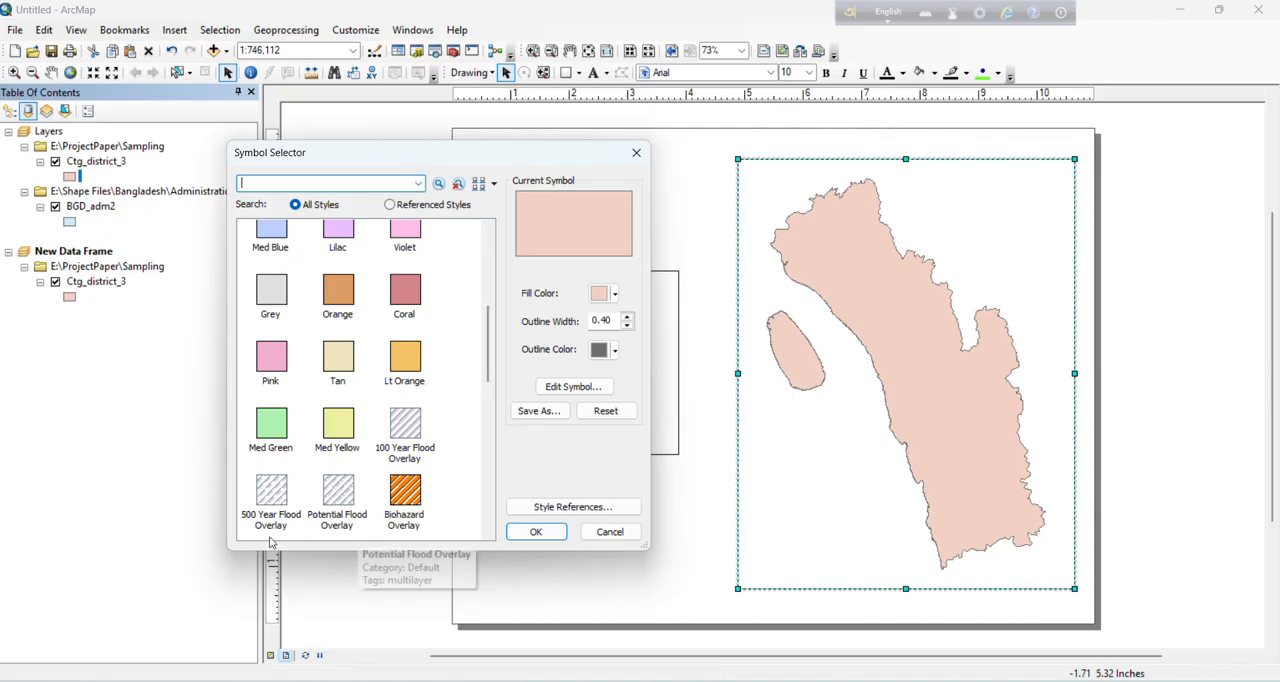
scroll(350, 405, "down", 2)
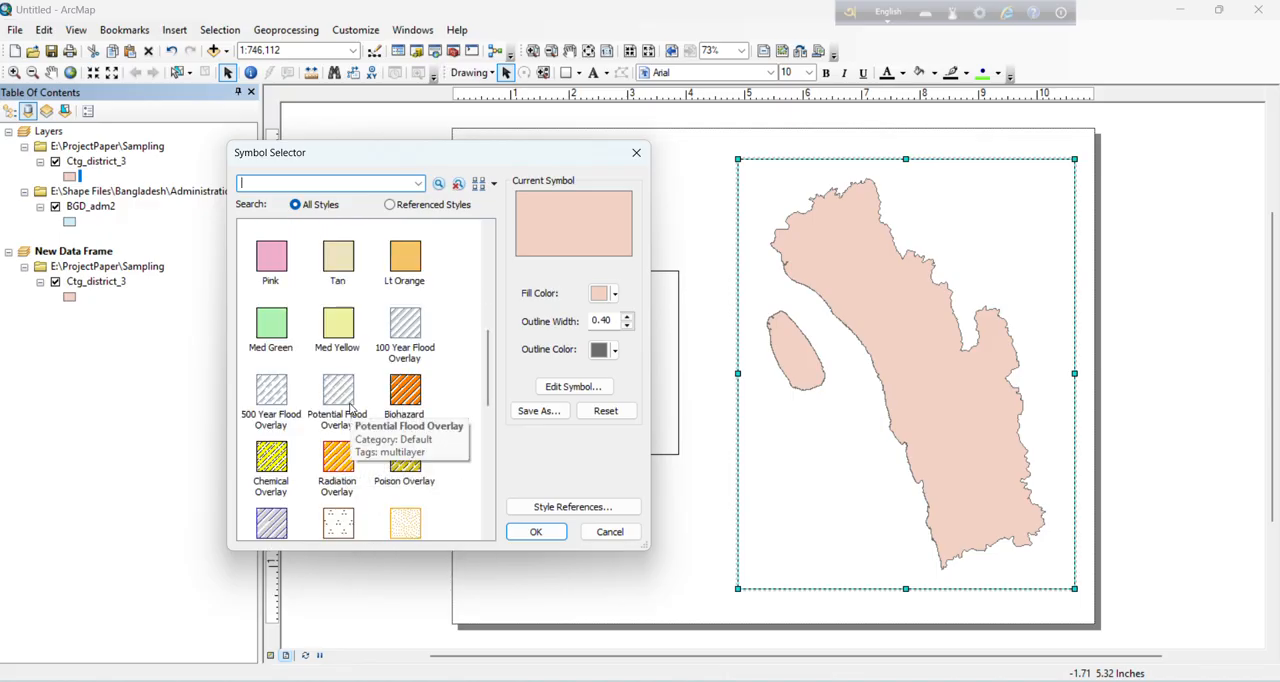
left_click(412, 398)
left_click(535, 533)
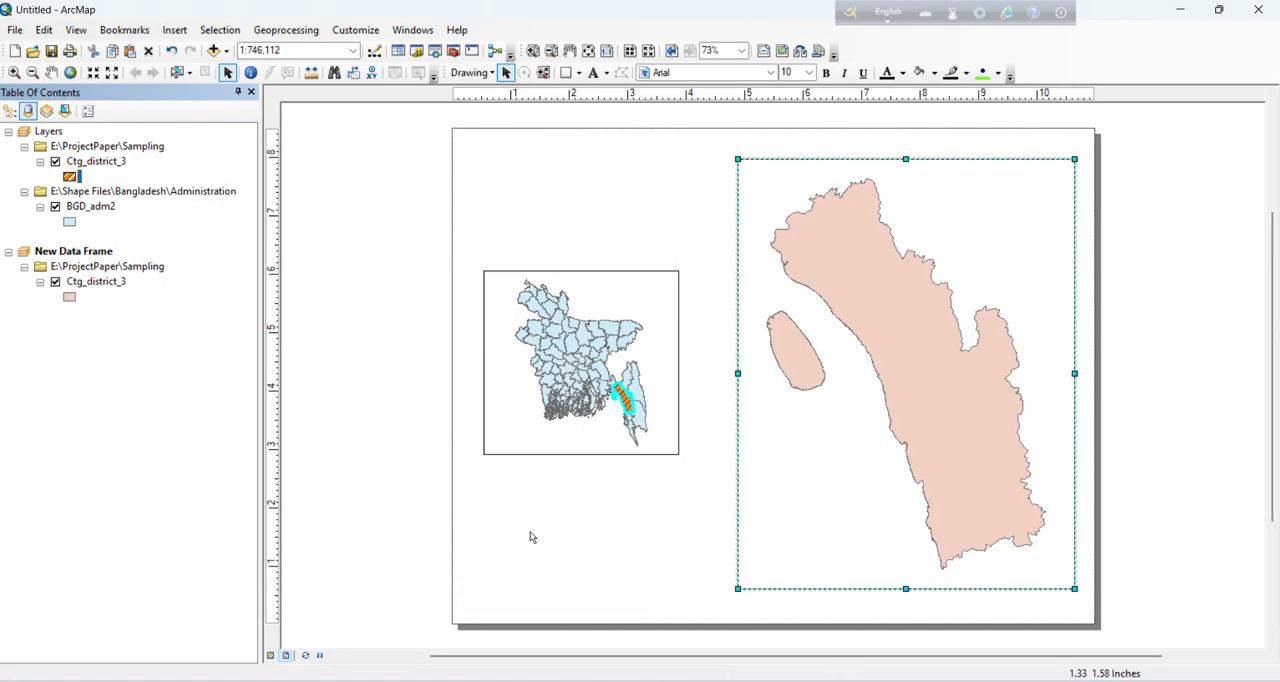
Step: Apply the same Biohazard Overlay fill to the Ctg_district_3 copy in New Data Frame
left_click(70, 297)
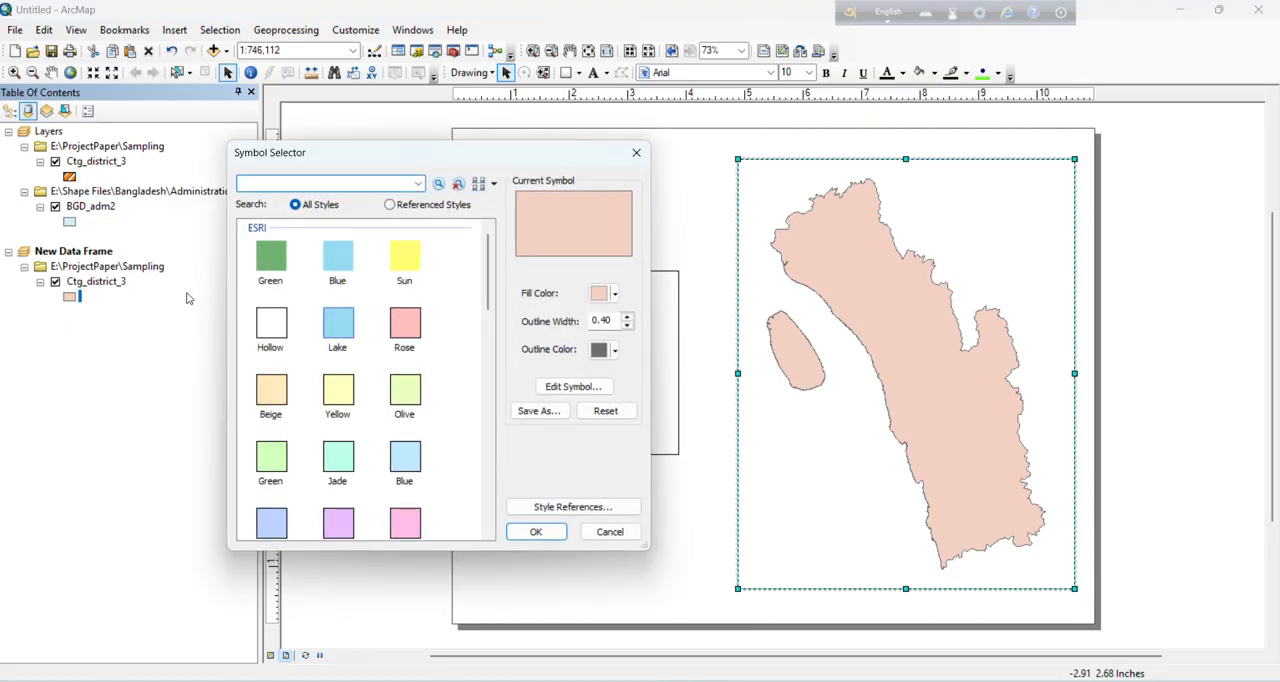
scroll(340, 400, "down", 6)
scroll(378, 320, "up", 1)
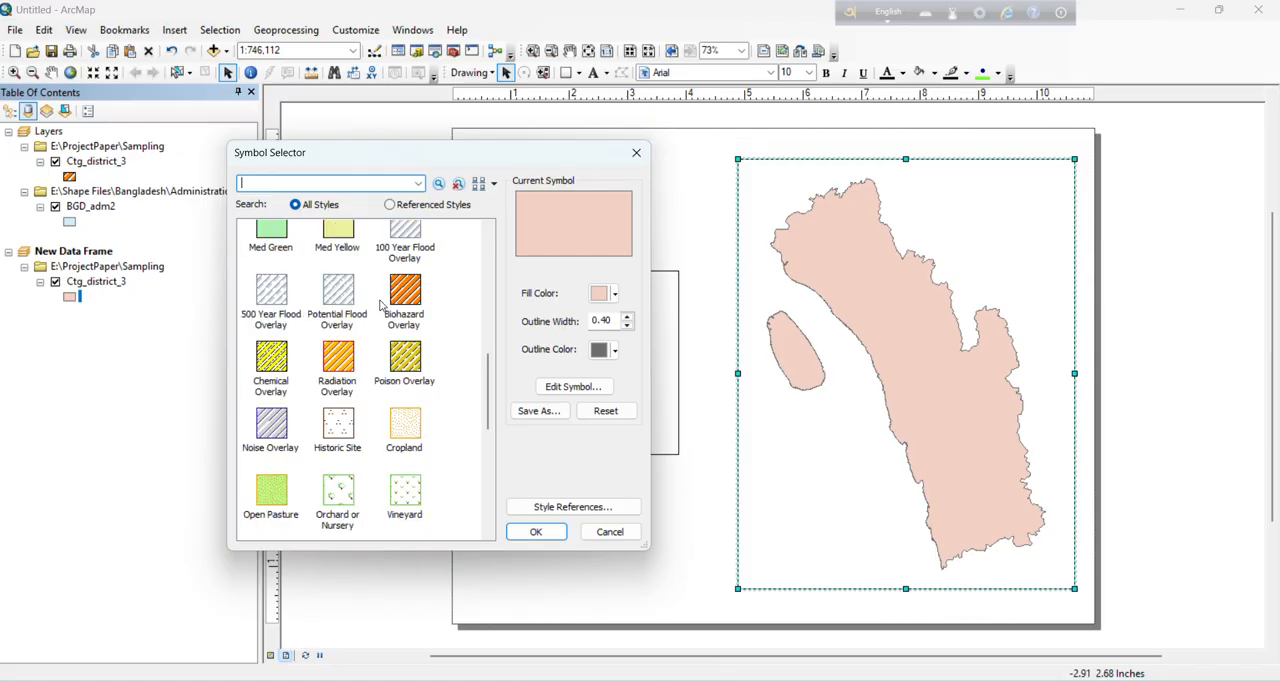
left_click(404, 291)
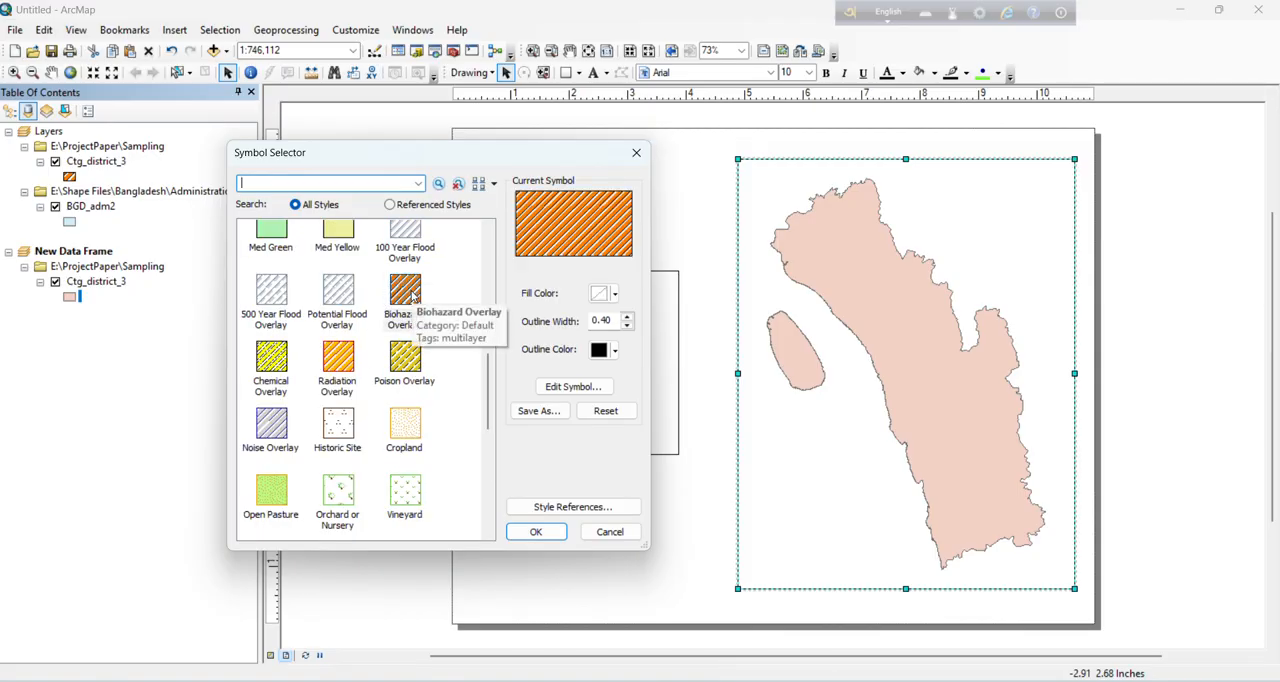
left_click(537, 533)
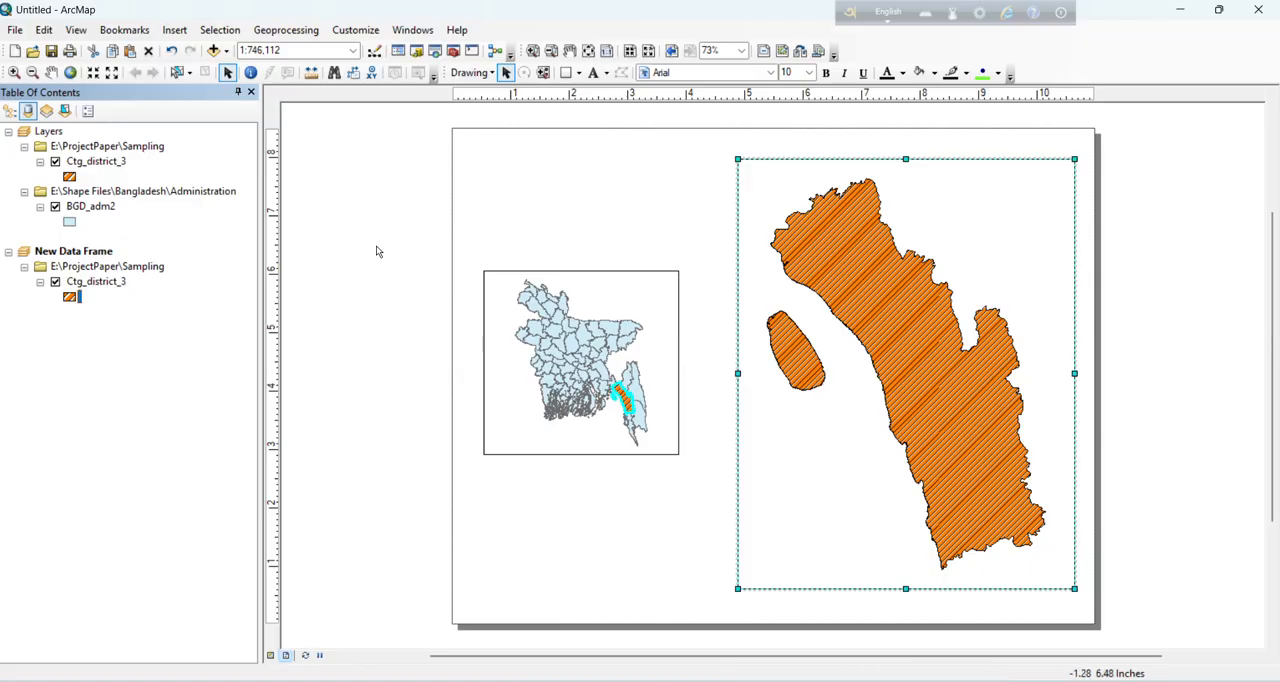
Step: Insert the ESRI North 8 north arrow, enlarge it, and place it in the district frame's upper-right corner
left_click(183, 30)
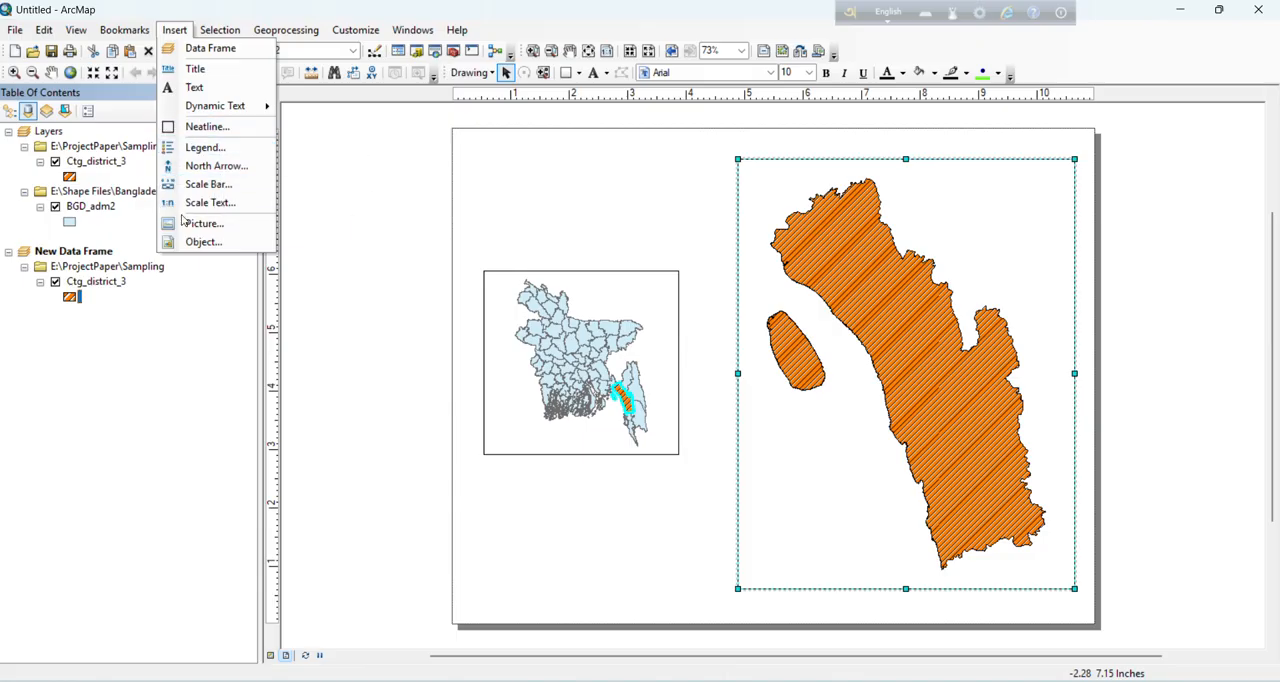
left_click(208, 165)
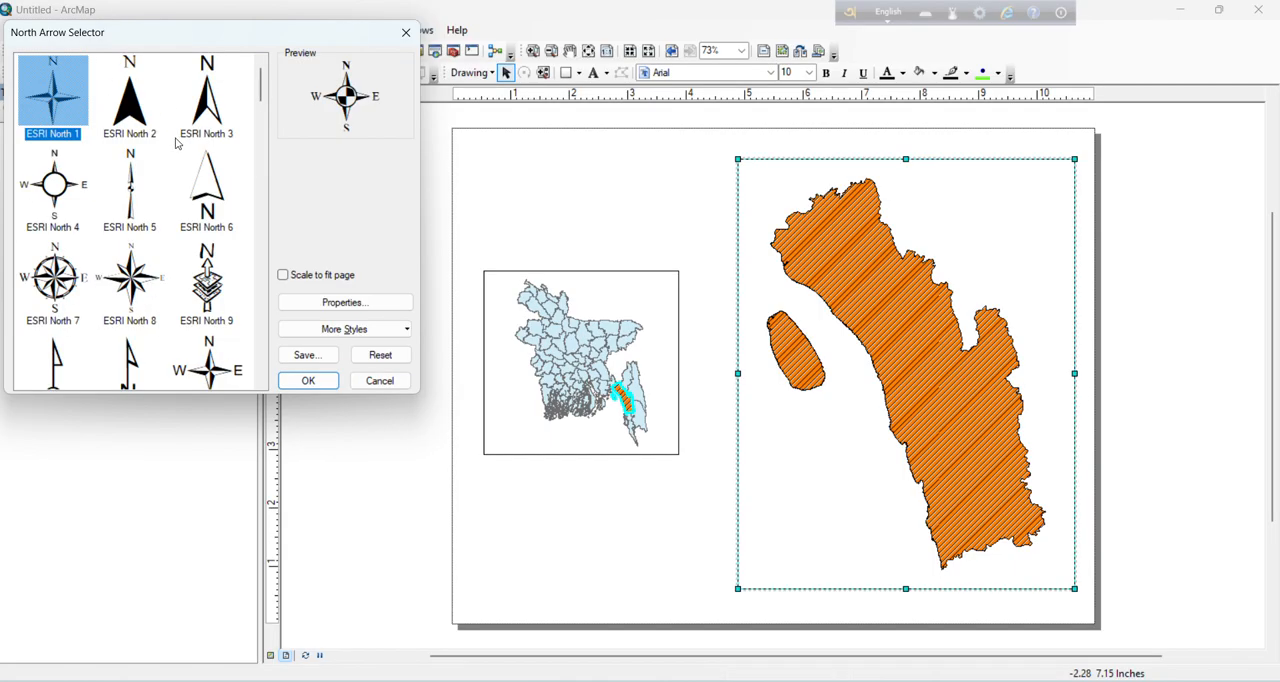
left_click(139, 290)
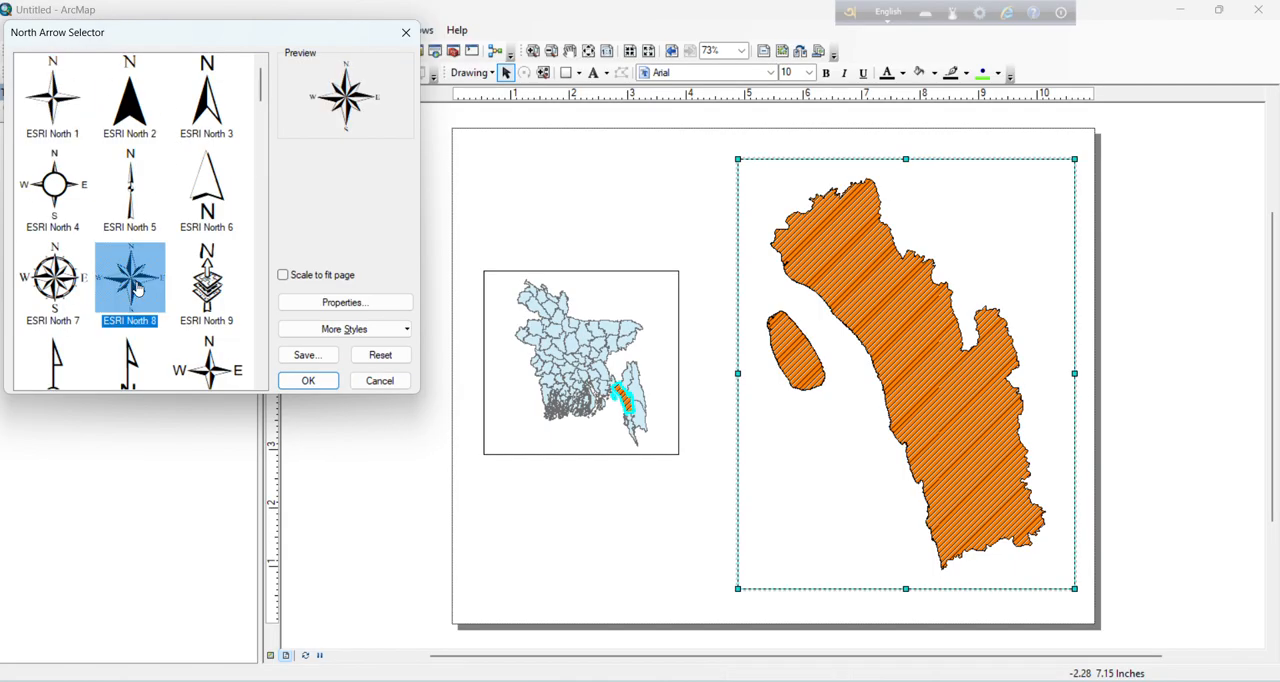
left_click(308, 381)
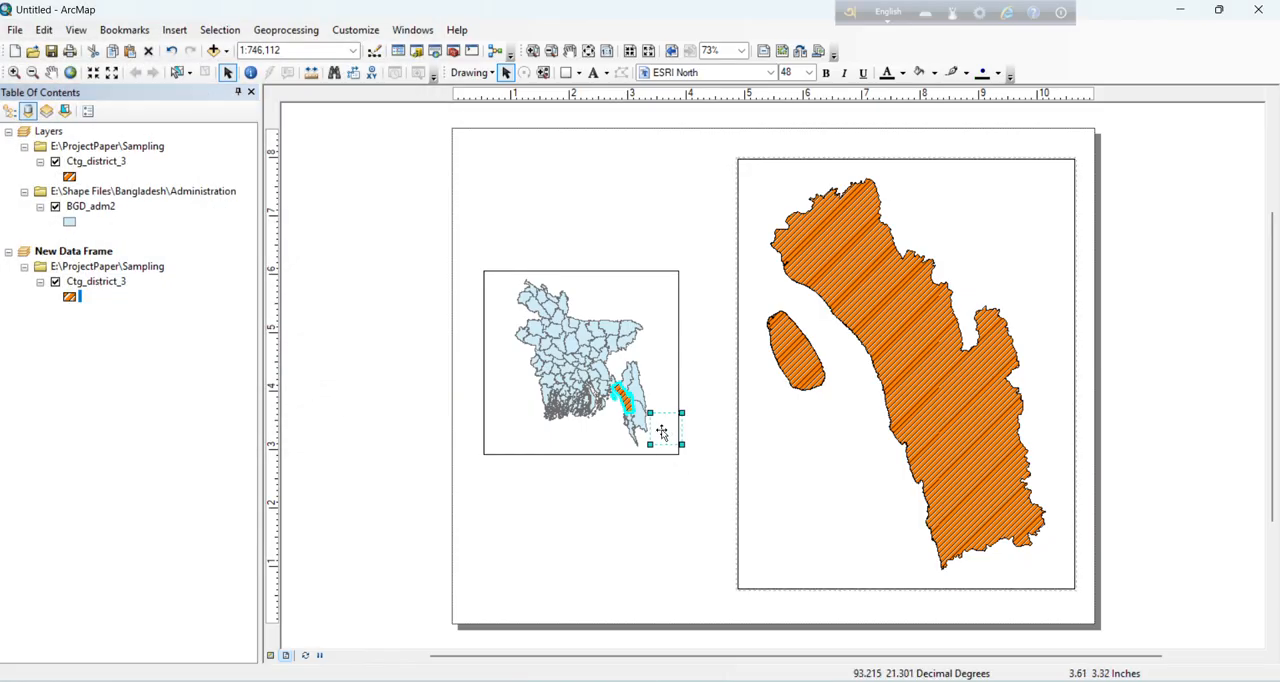
left_click_drag(668, 428, 1062, 270)
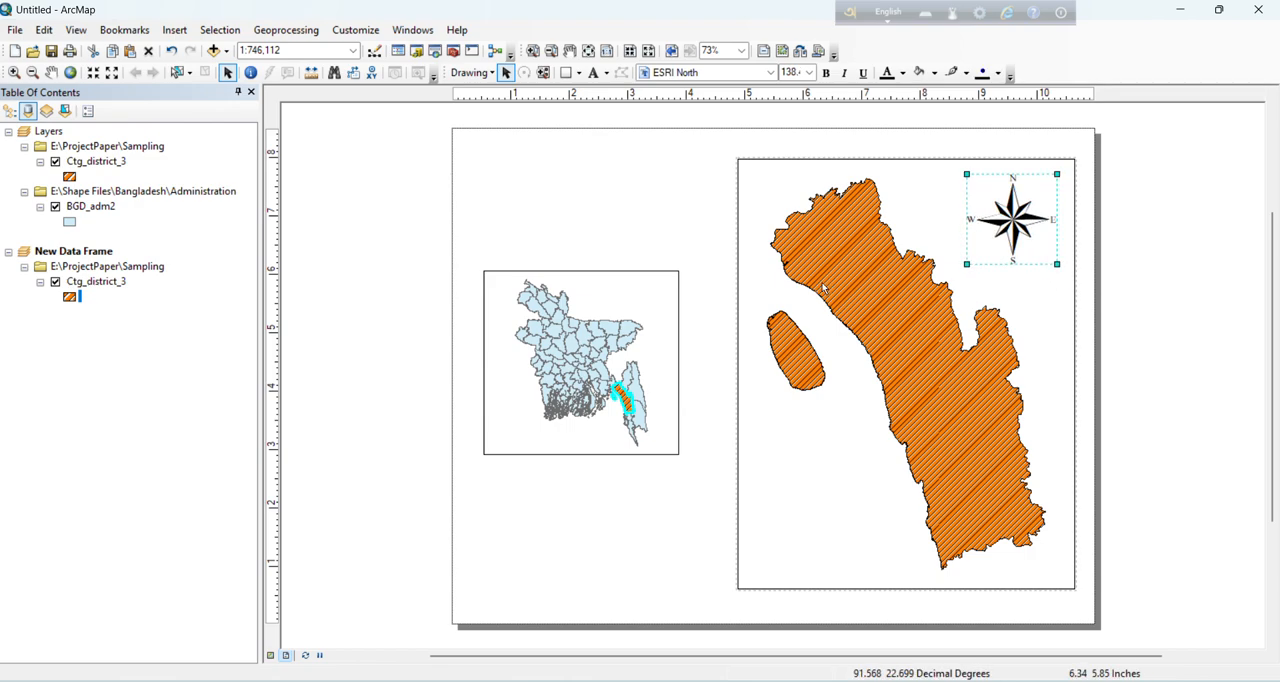
Step: Insert a Stepped Scale Line scale bar and shrink it to fit the district frame's lower-left corner
left_click(172, 31)
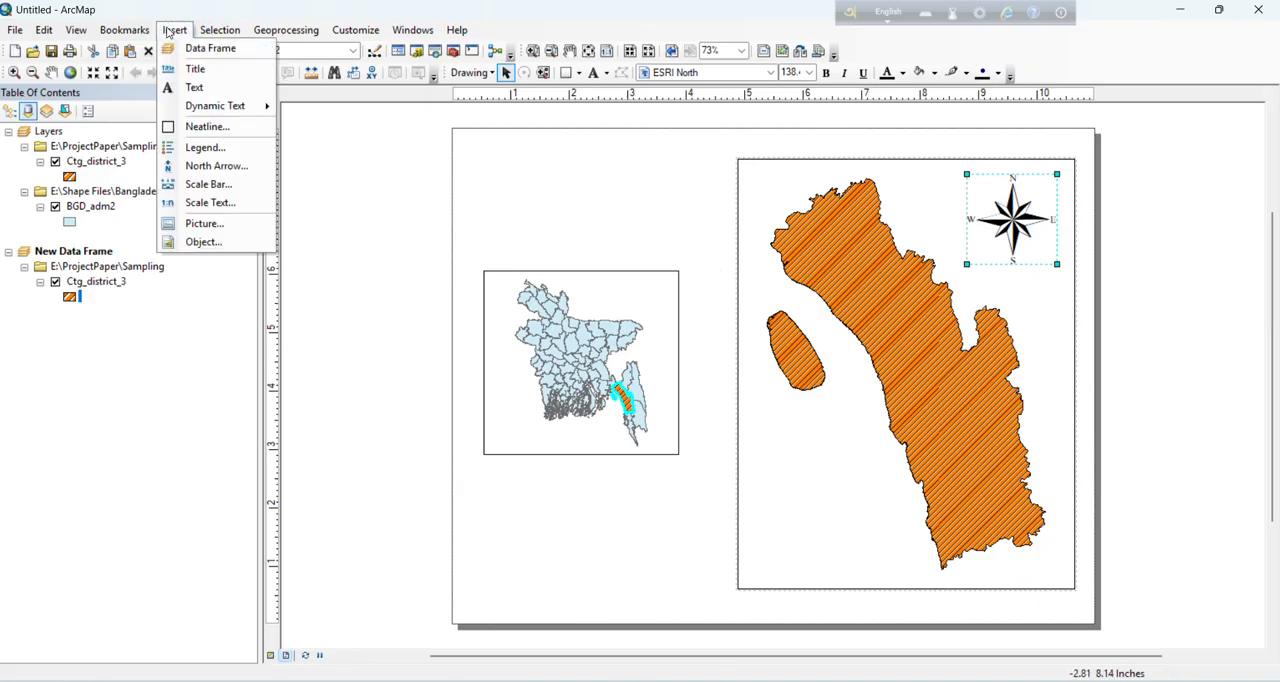
left_click(214, 185)
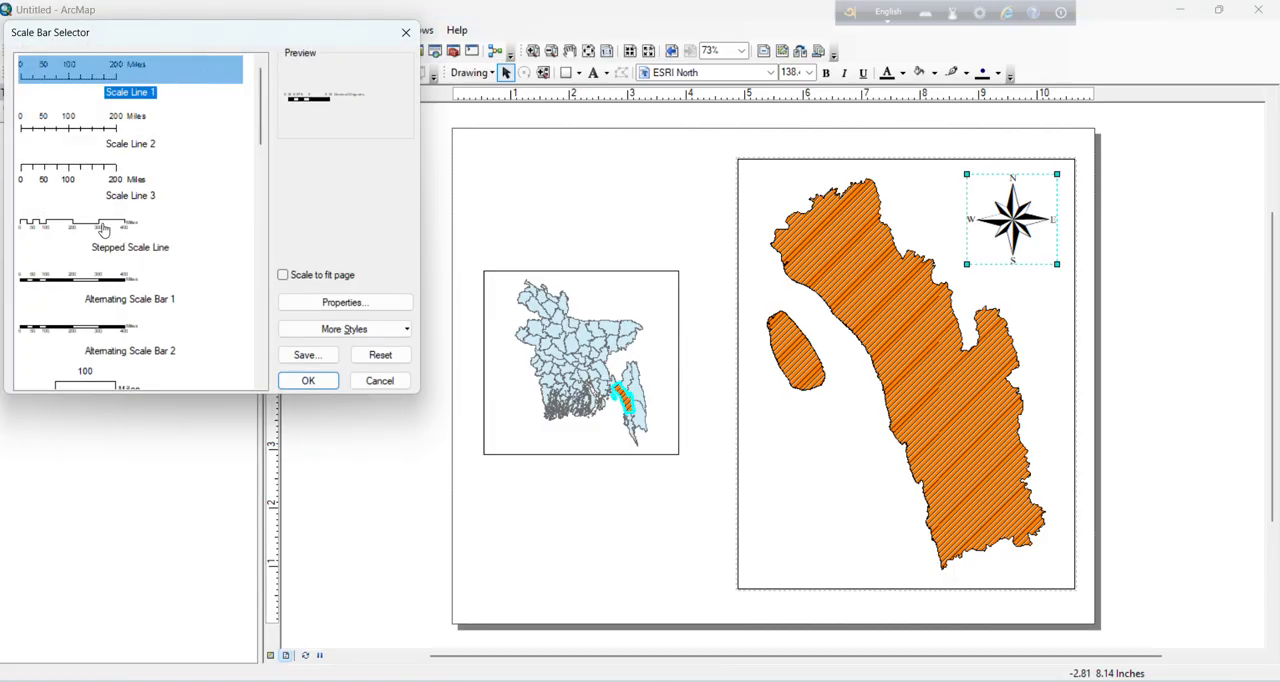
left_click(72, 231)
left_click(308, 380)
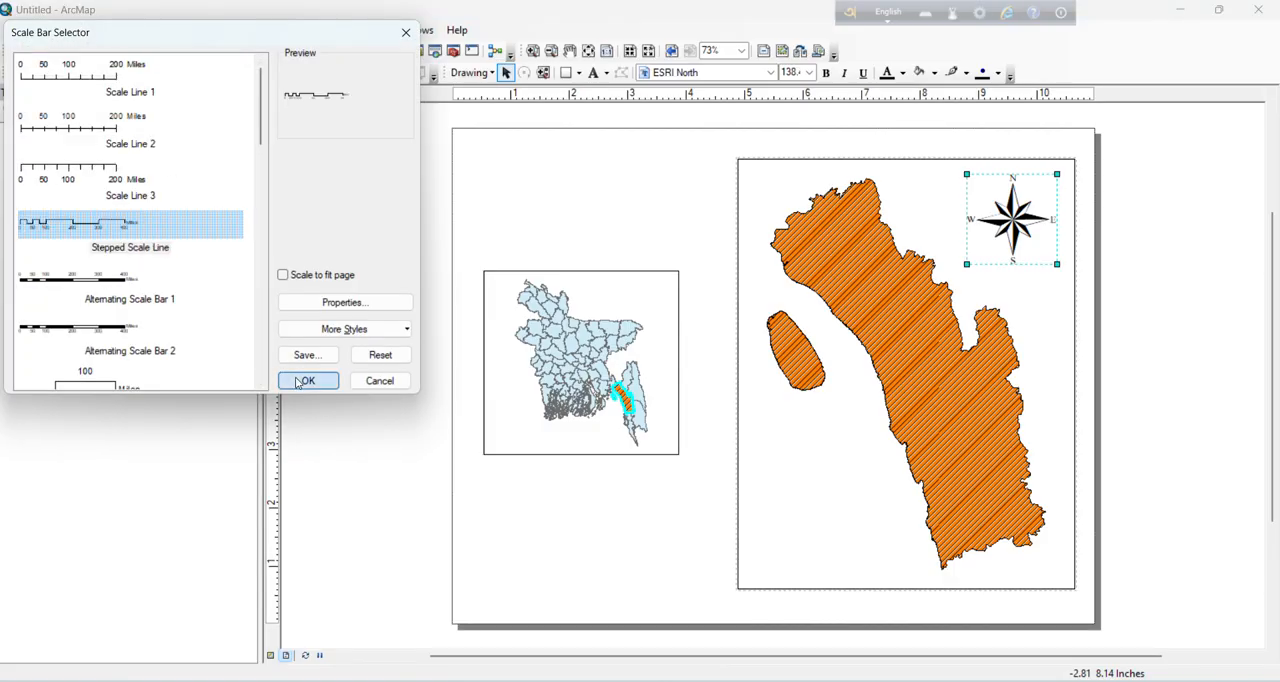
left_click_drag(828, 385, 889, 570)
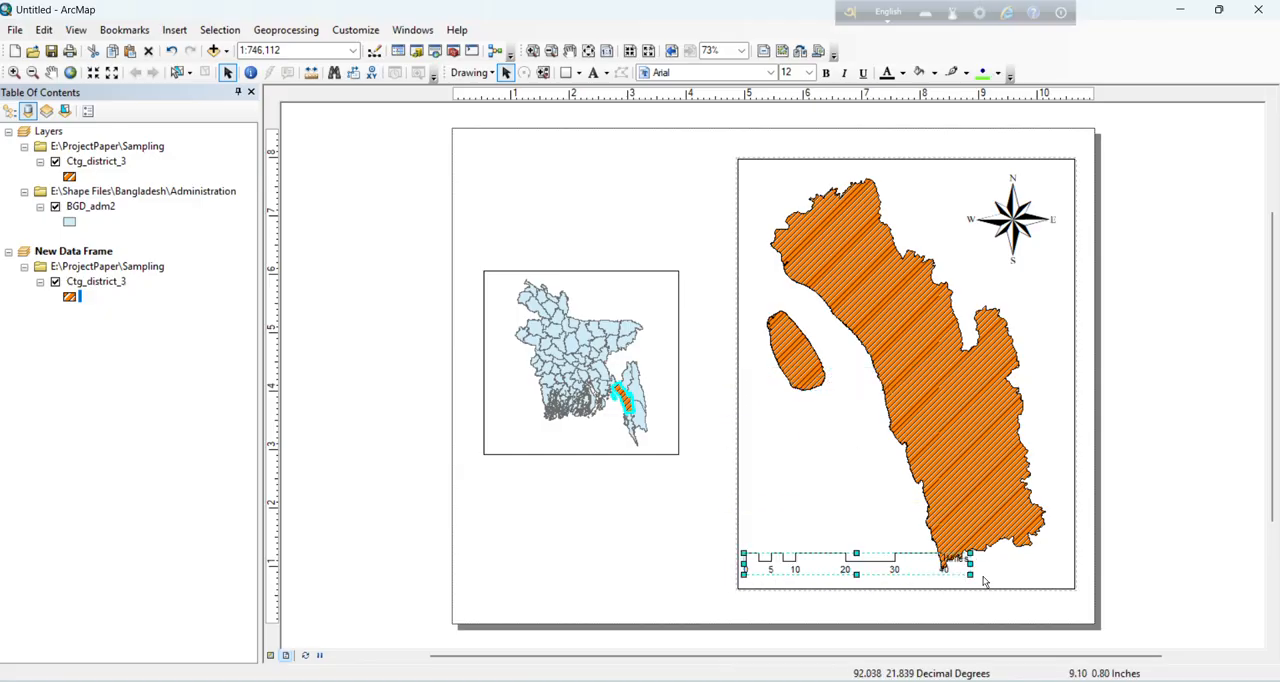
left_click_drag(970, 574, 940, 581)
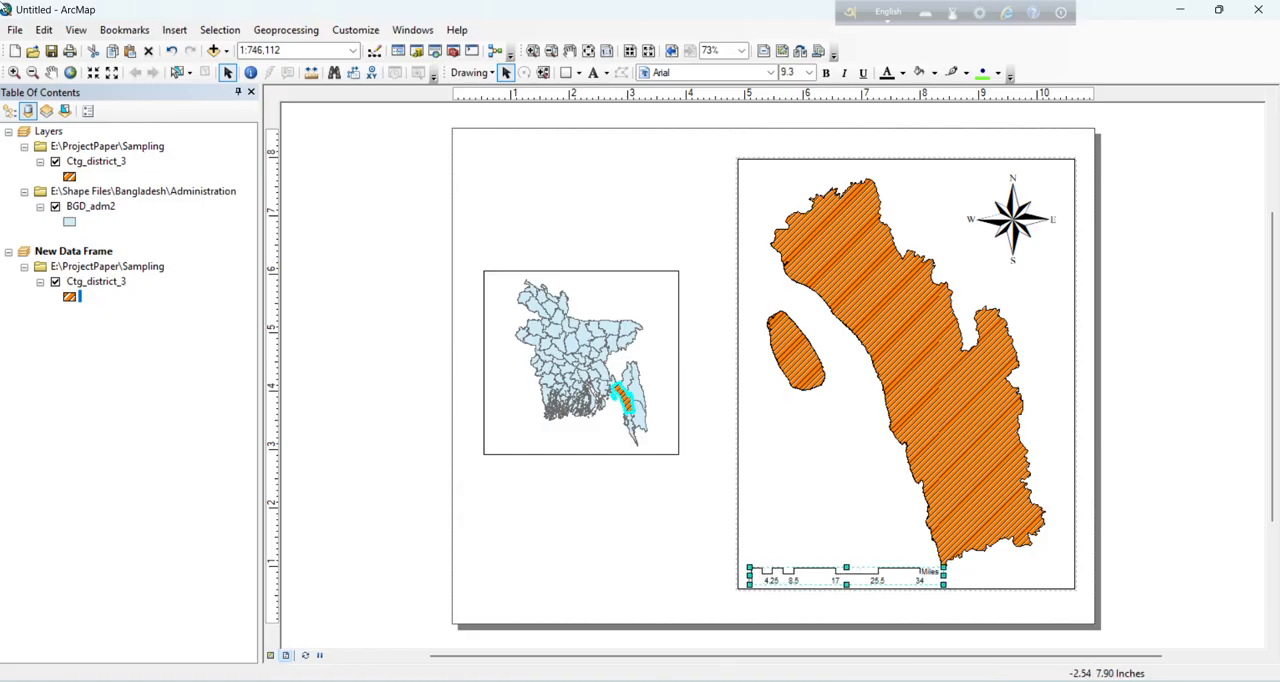
Step: Shift the district's data frame slightly left and down on the page
left_click(790, 192)
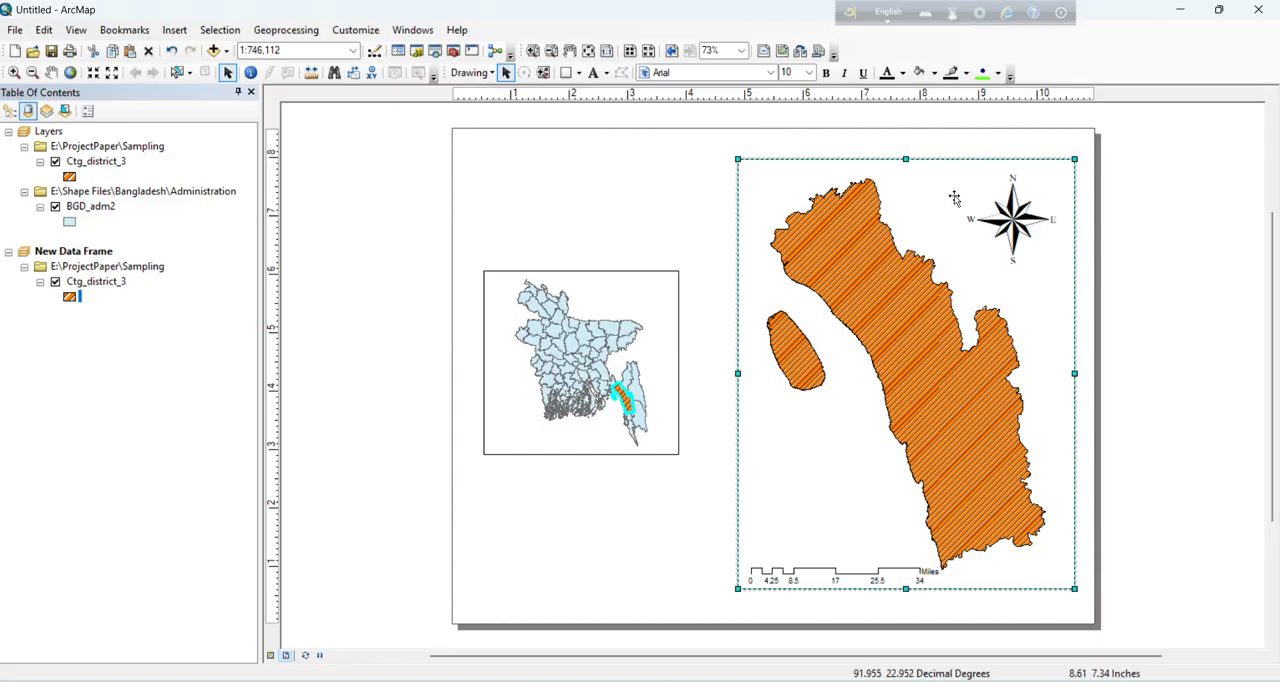
left_click_drag(983, 190, 972, 194)
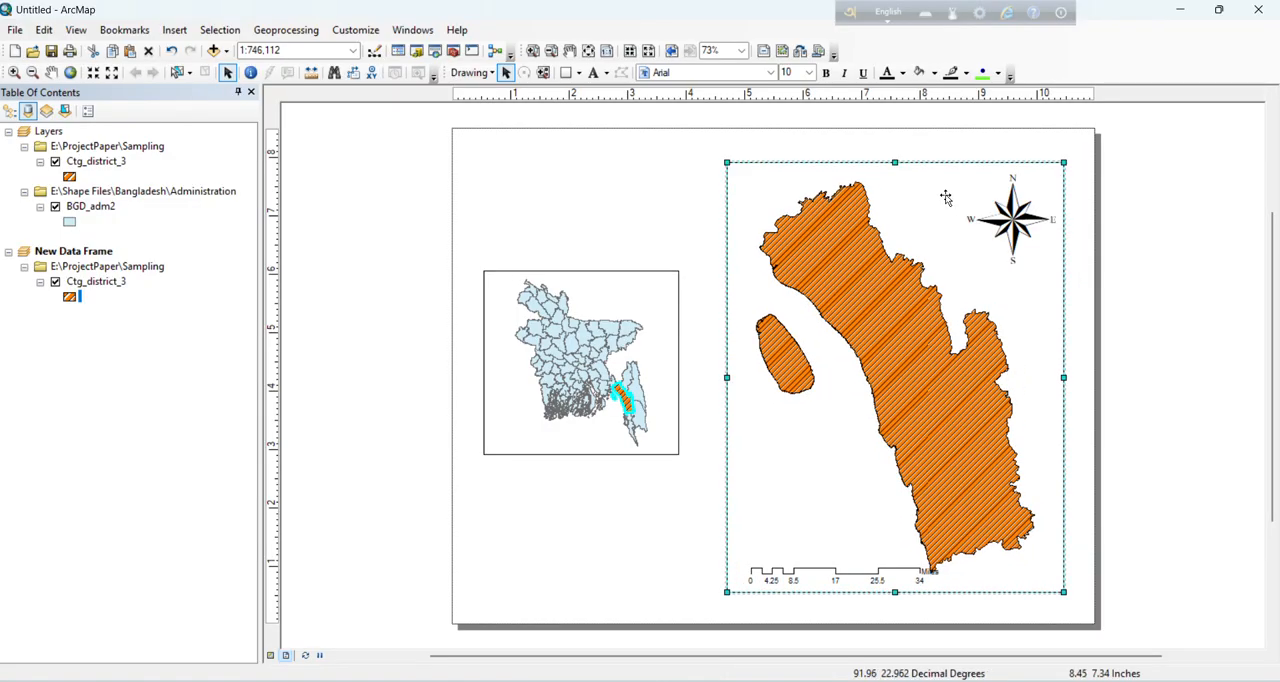
left_click(176, 29)
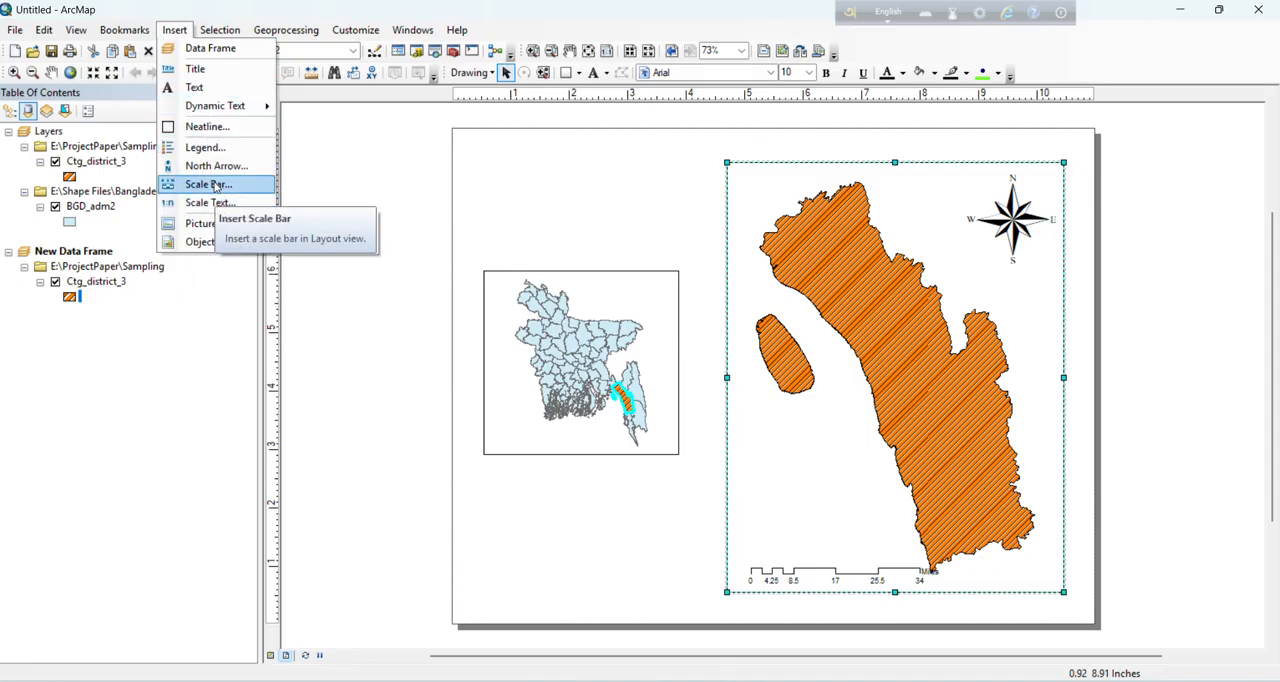
left_click(778, 172)
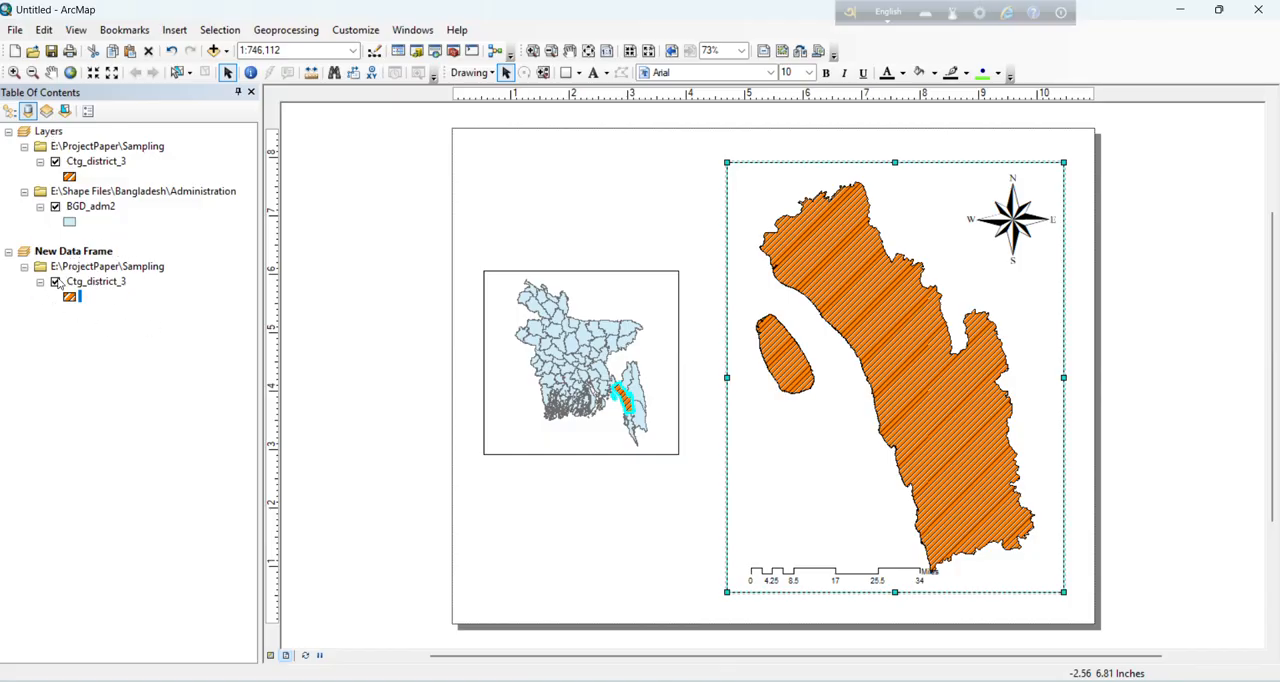
left_click(101, 286)
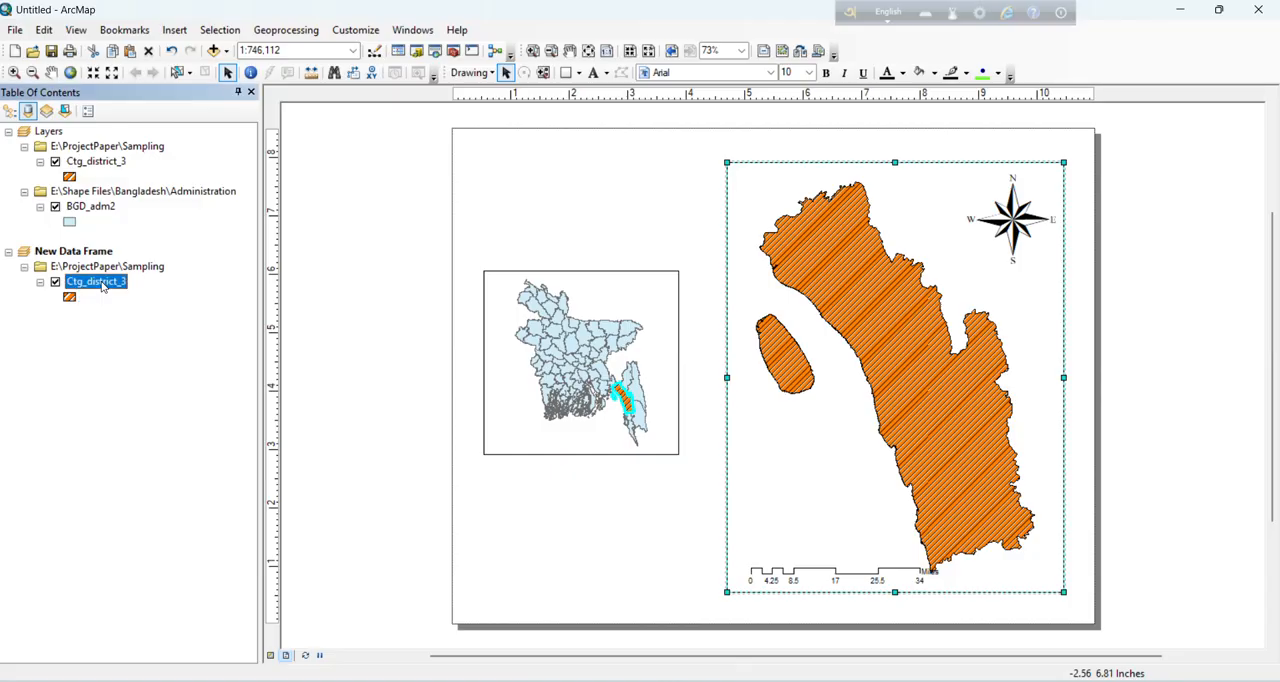
right_click(101, 286)
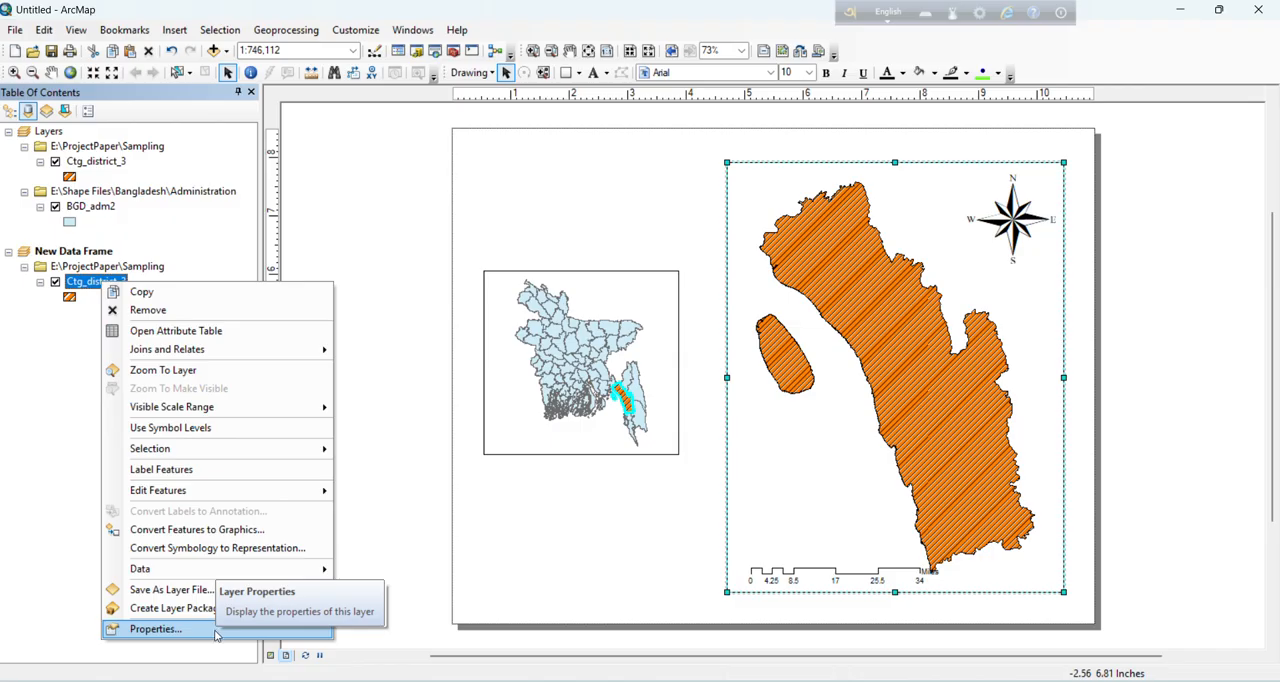
left_click(183, 631)
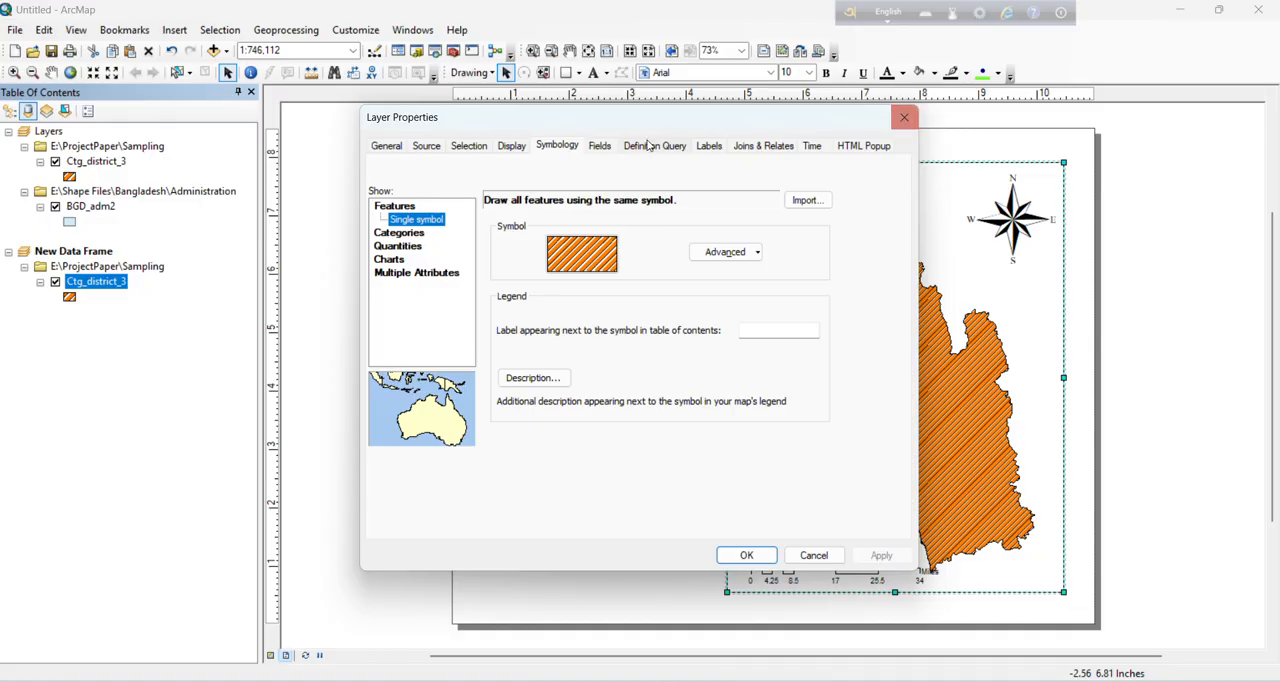
left_click(709, 146)
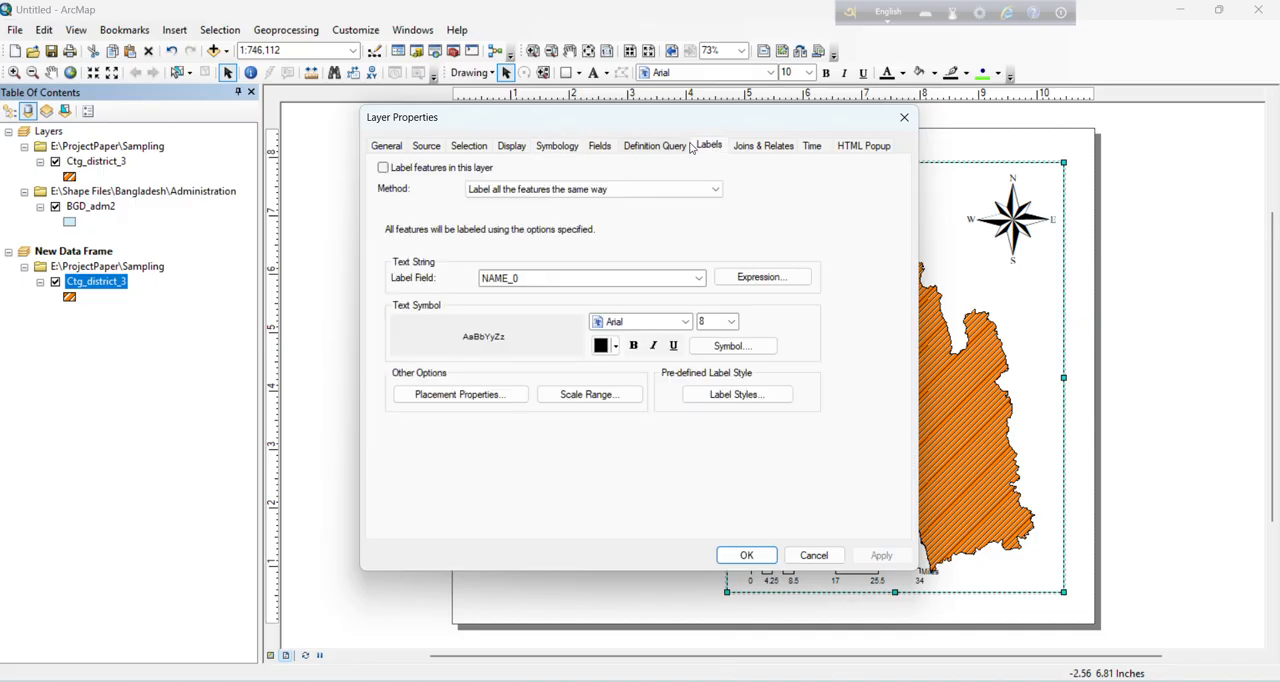
left_click(904, 117)
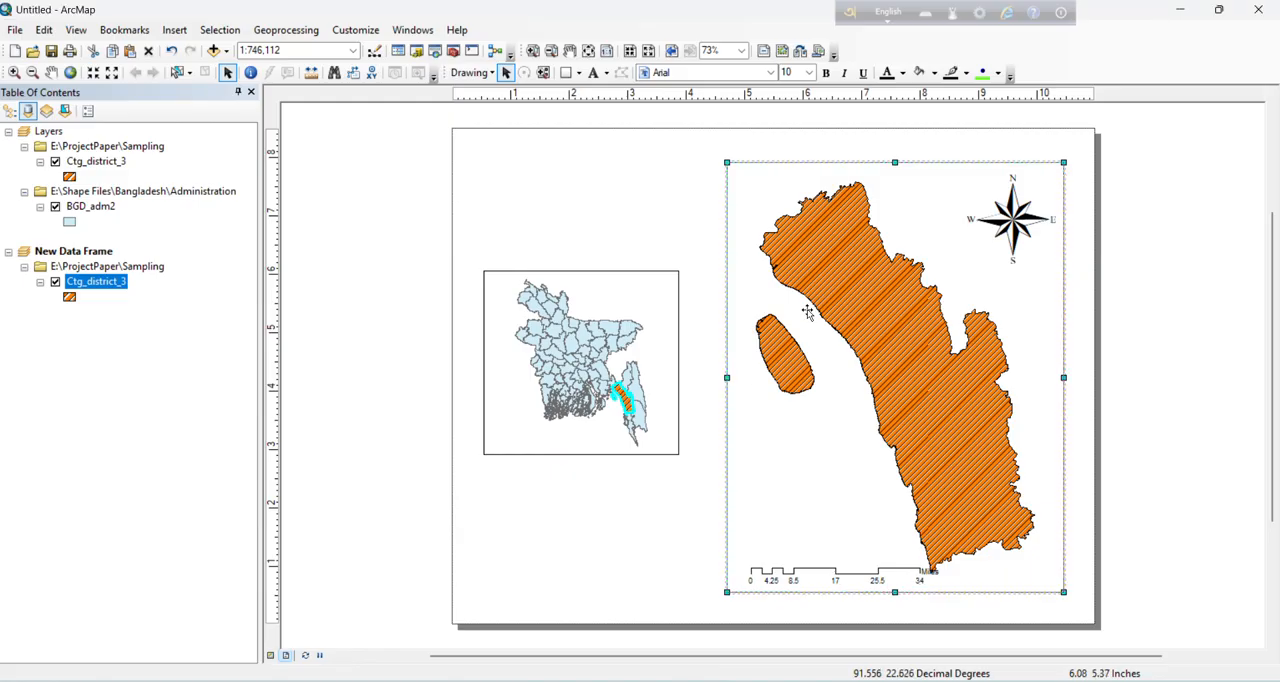
Step: Add a labels-only graticule to the Chittagong district's data frame, keeping the default intervals, axes and simple border
right_click(809, 316)
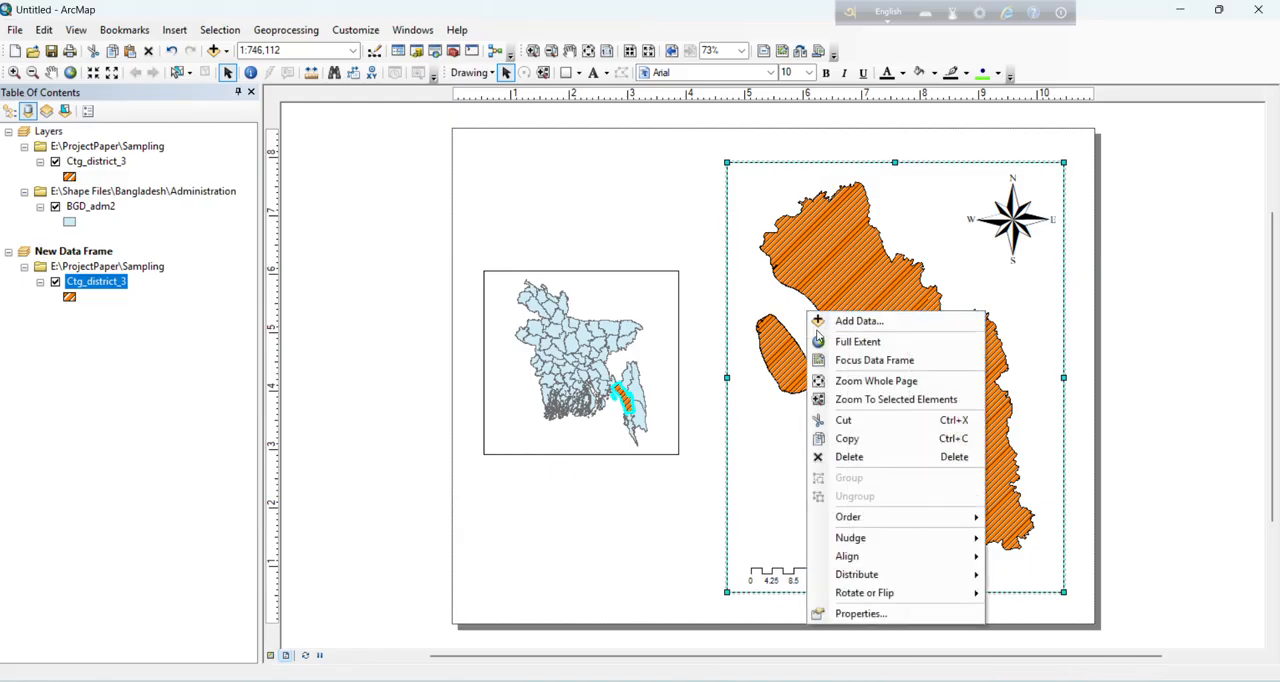
left_click(868, 614)
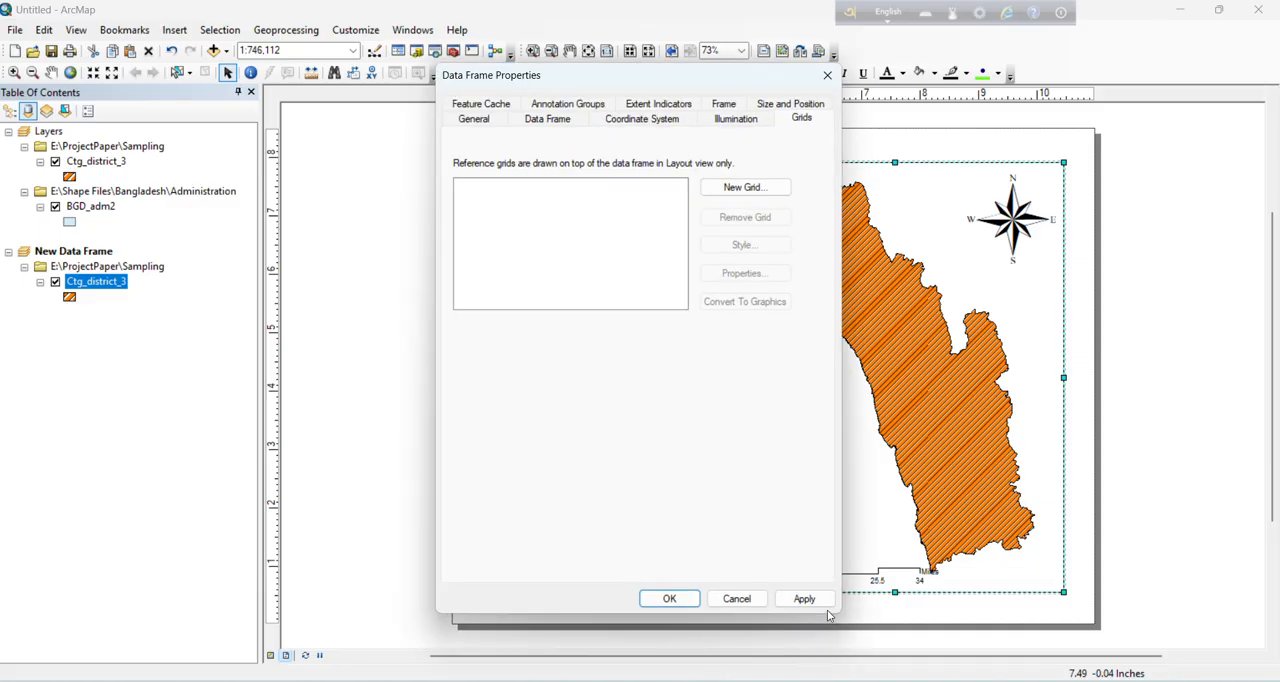
left_click(737, 190)
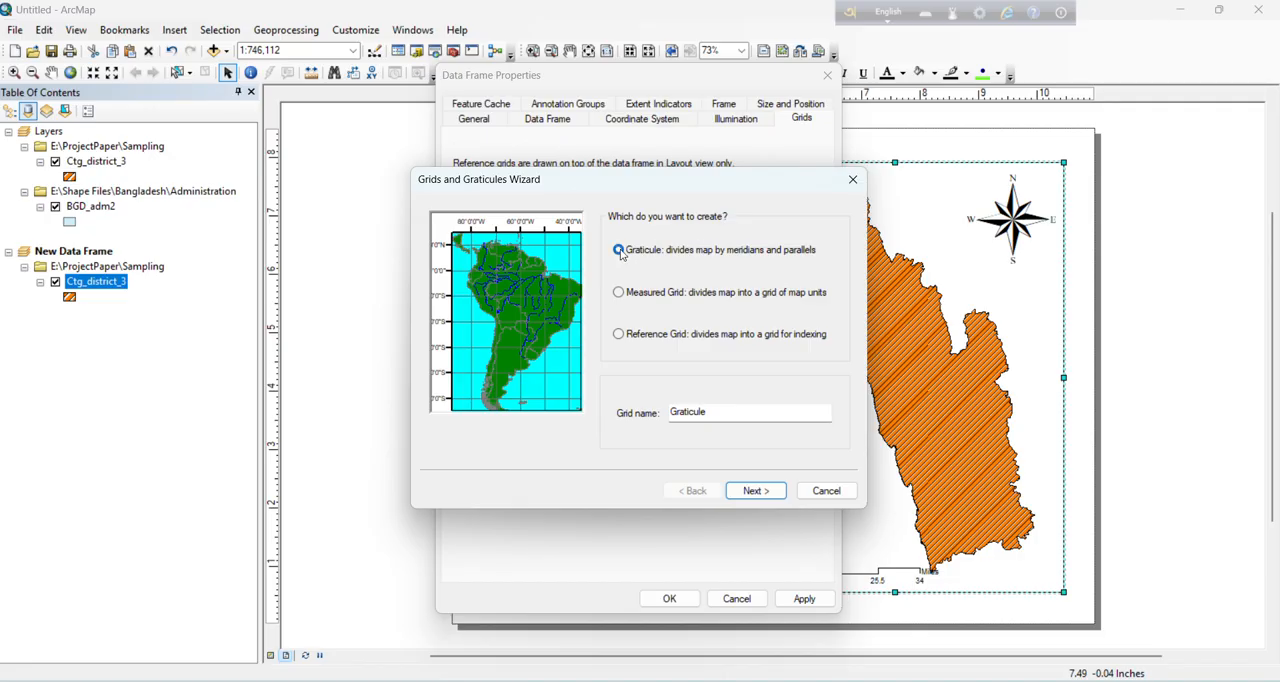
left_click(754, 491)
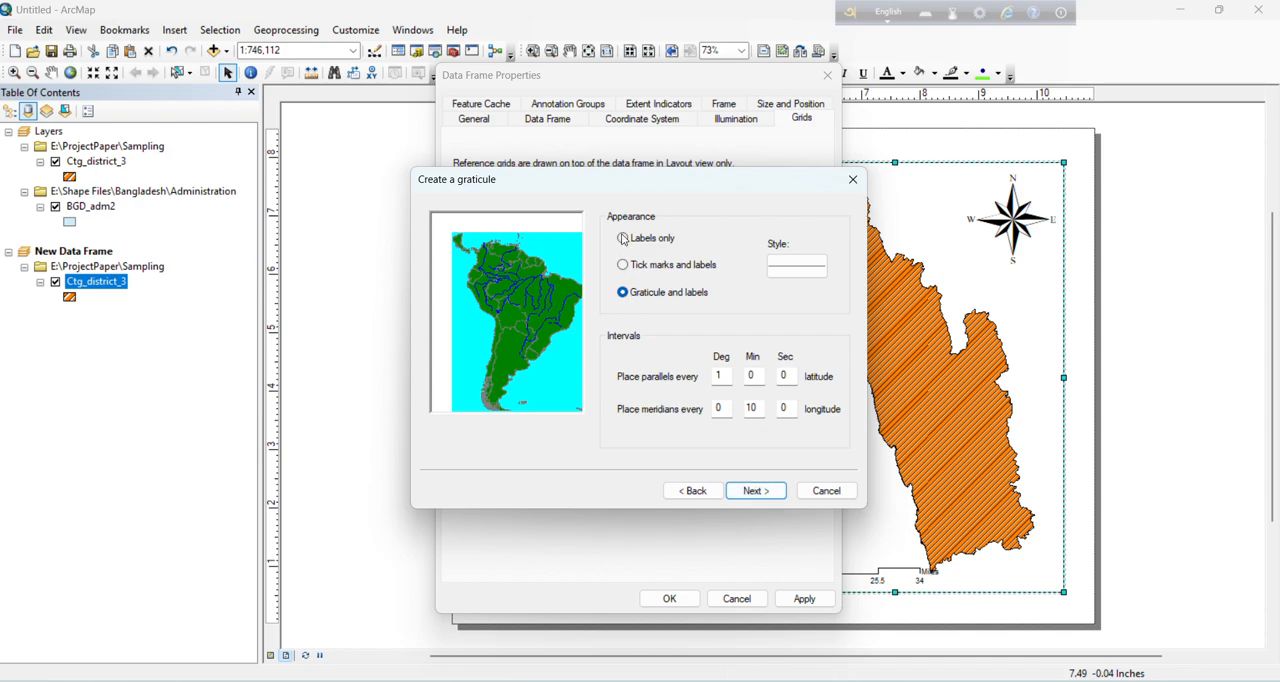
left_click(623, 238)
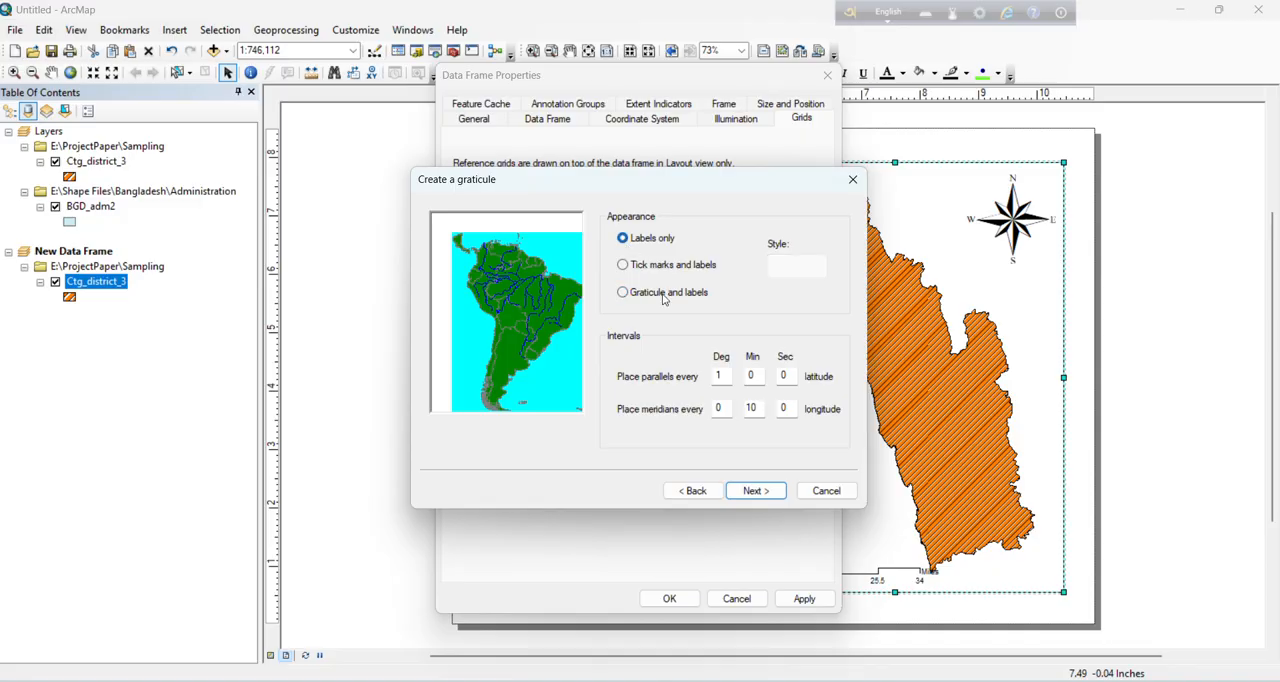
left_click(757, 491)
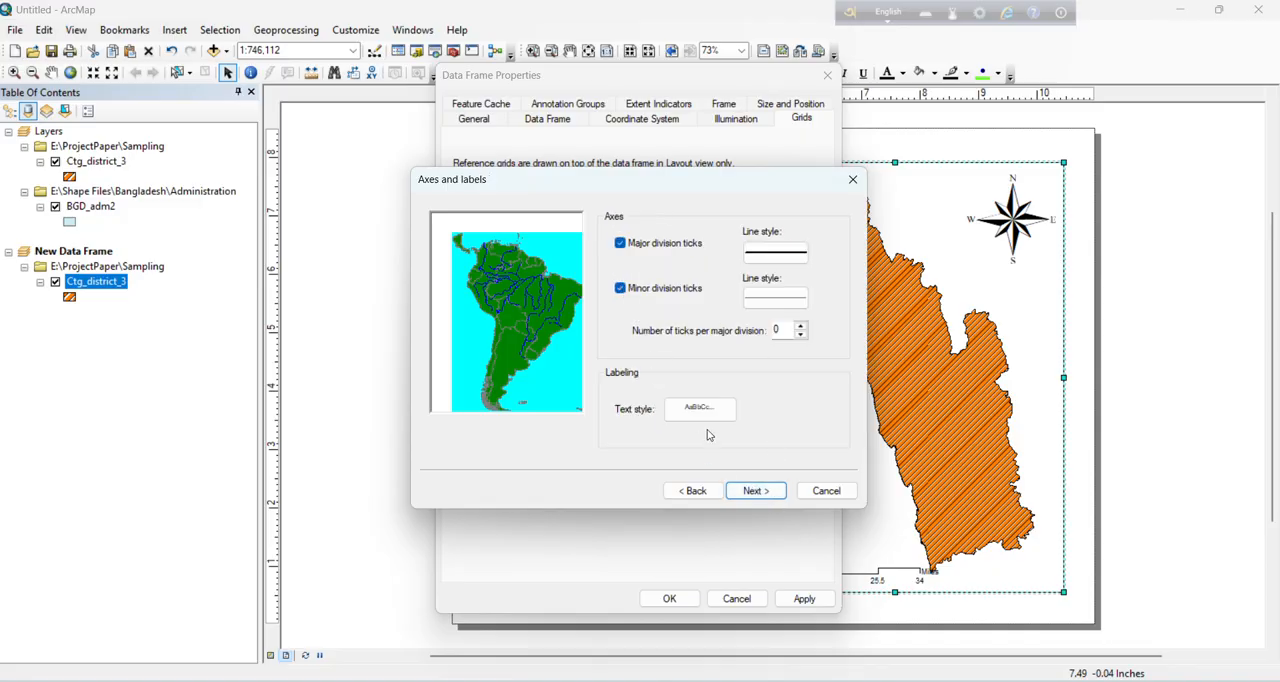
left_click(768, 494)
left_click(761, 496)
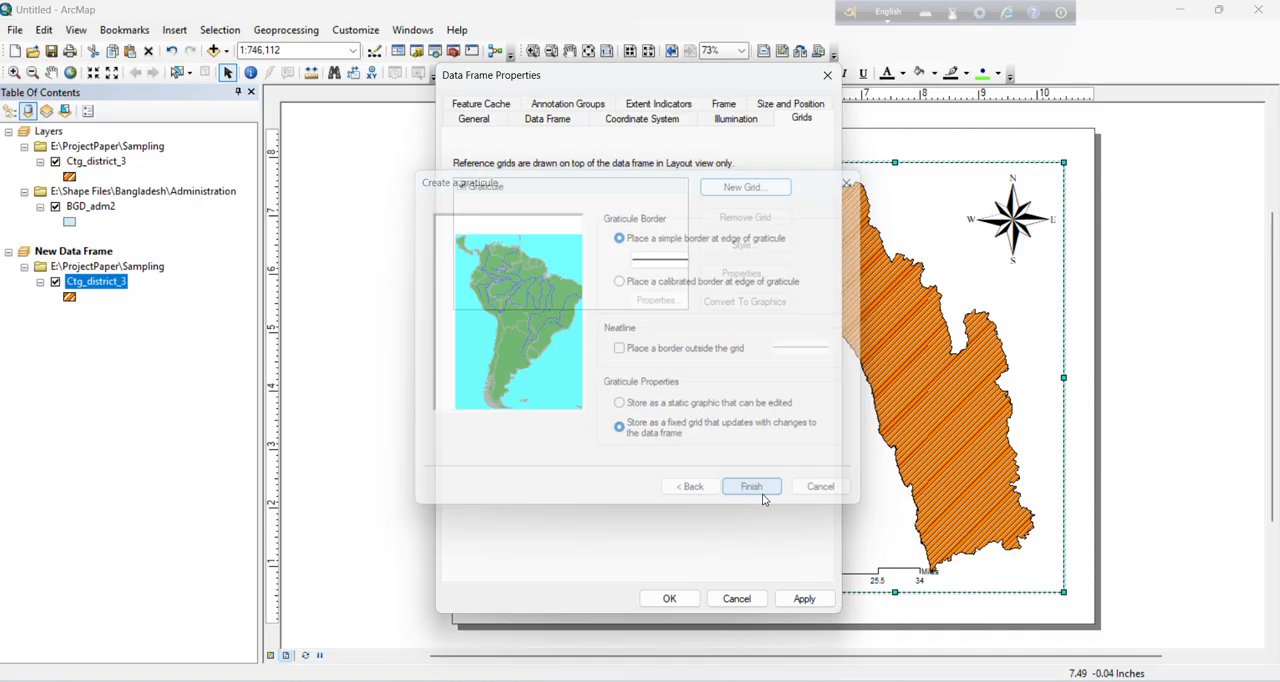
left_click(669, 599)
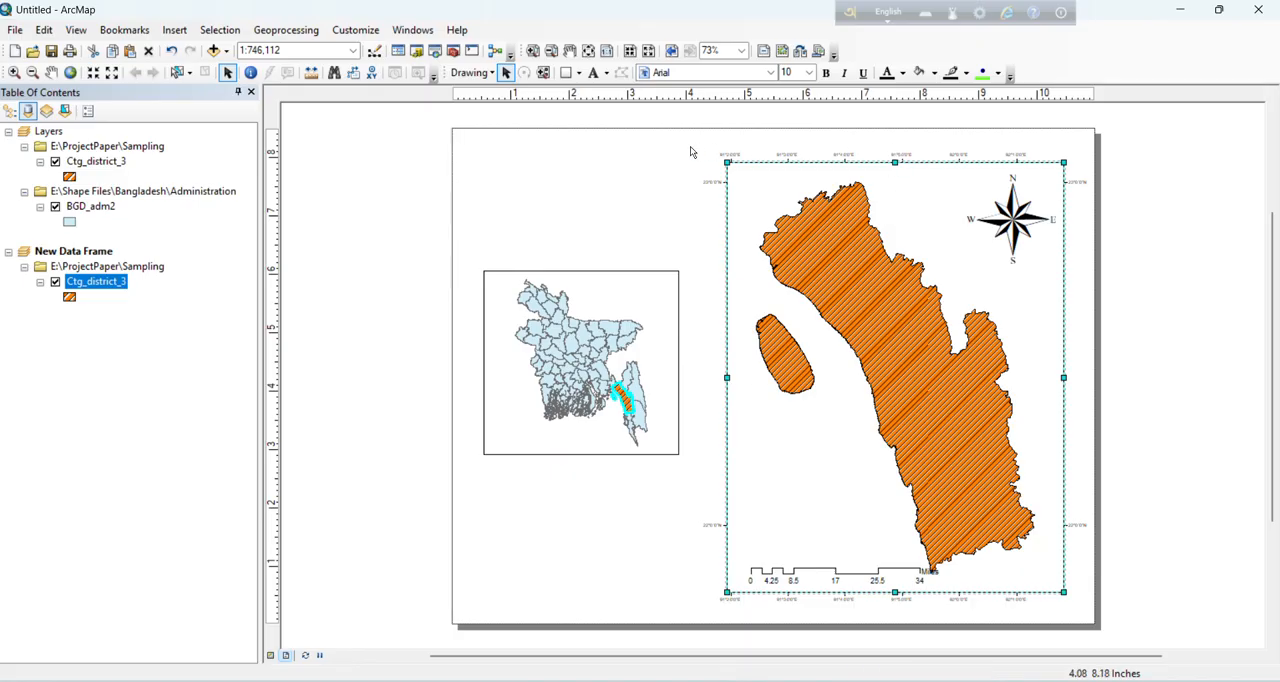
Step: Open the grid settings of the district's data frame
right_click(944, 180)
left_click(990, 482)
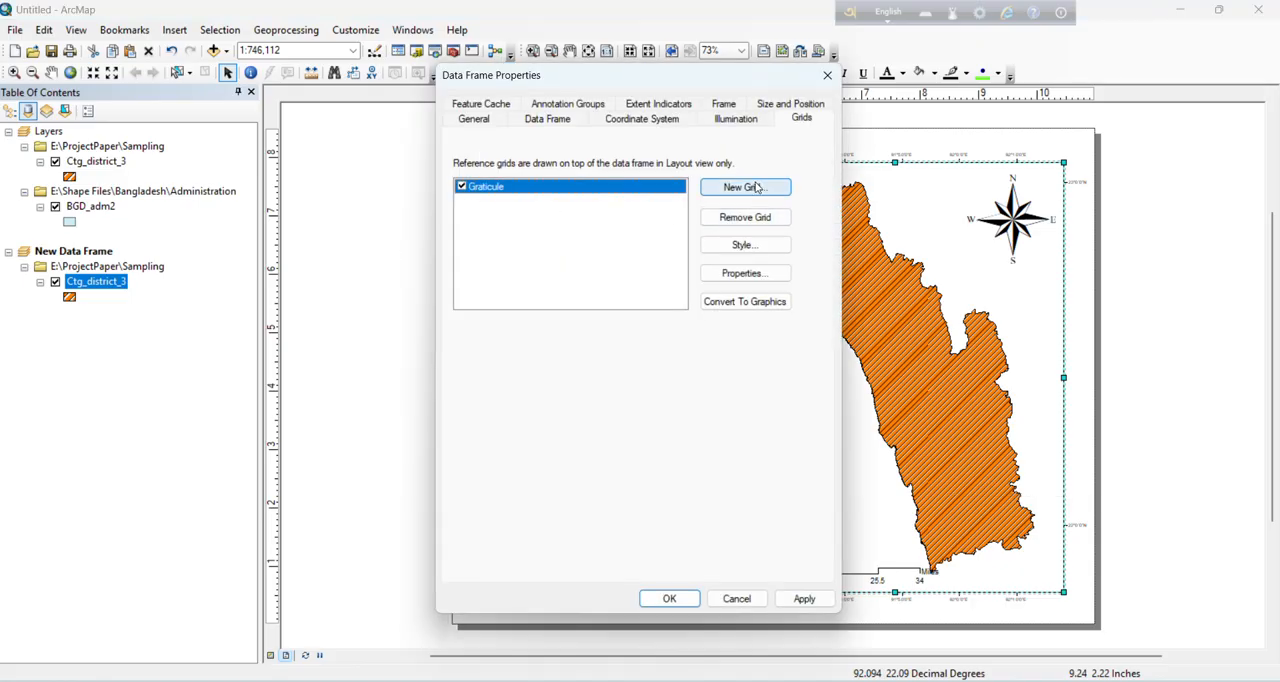
left_click(657, 188)
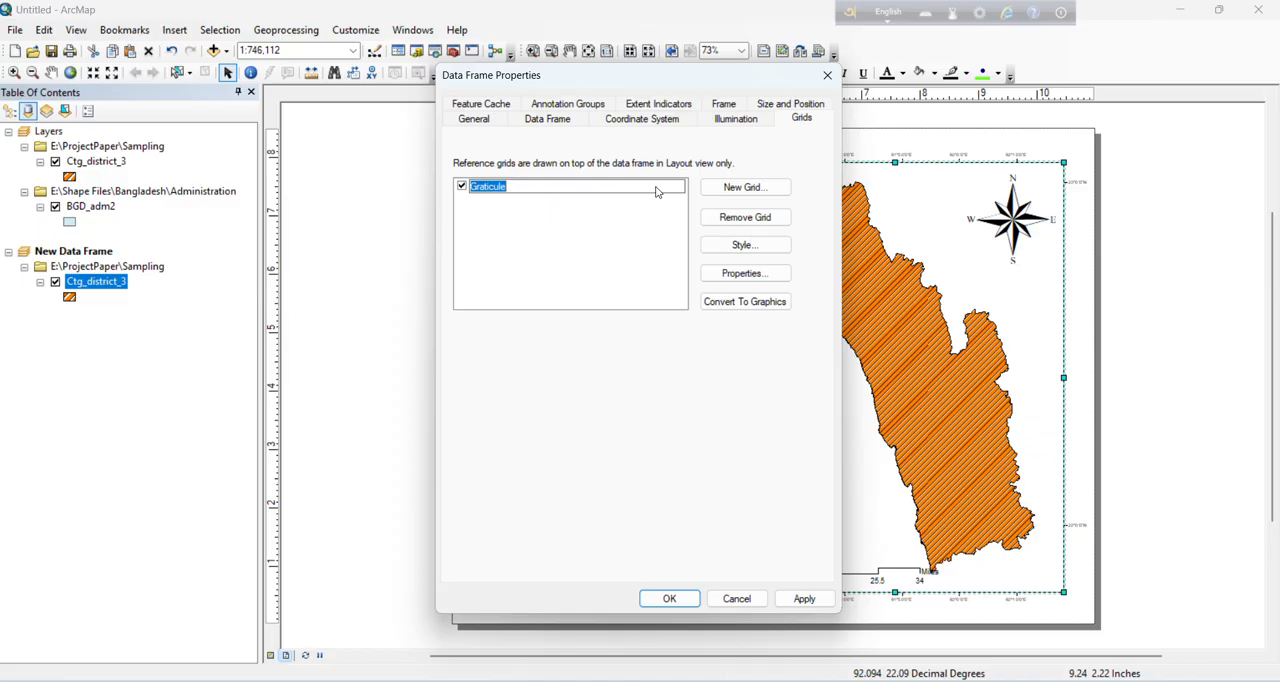
left_click(657, 188)
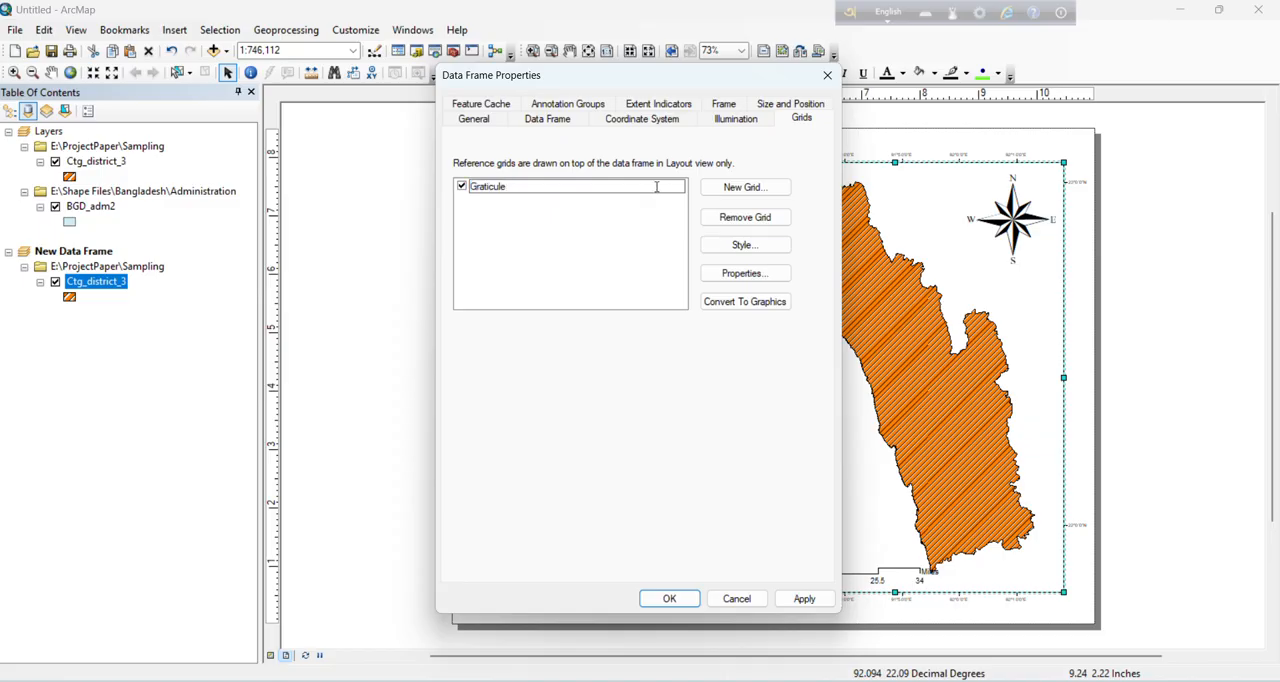
left_click(741, 189)
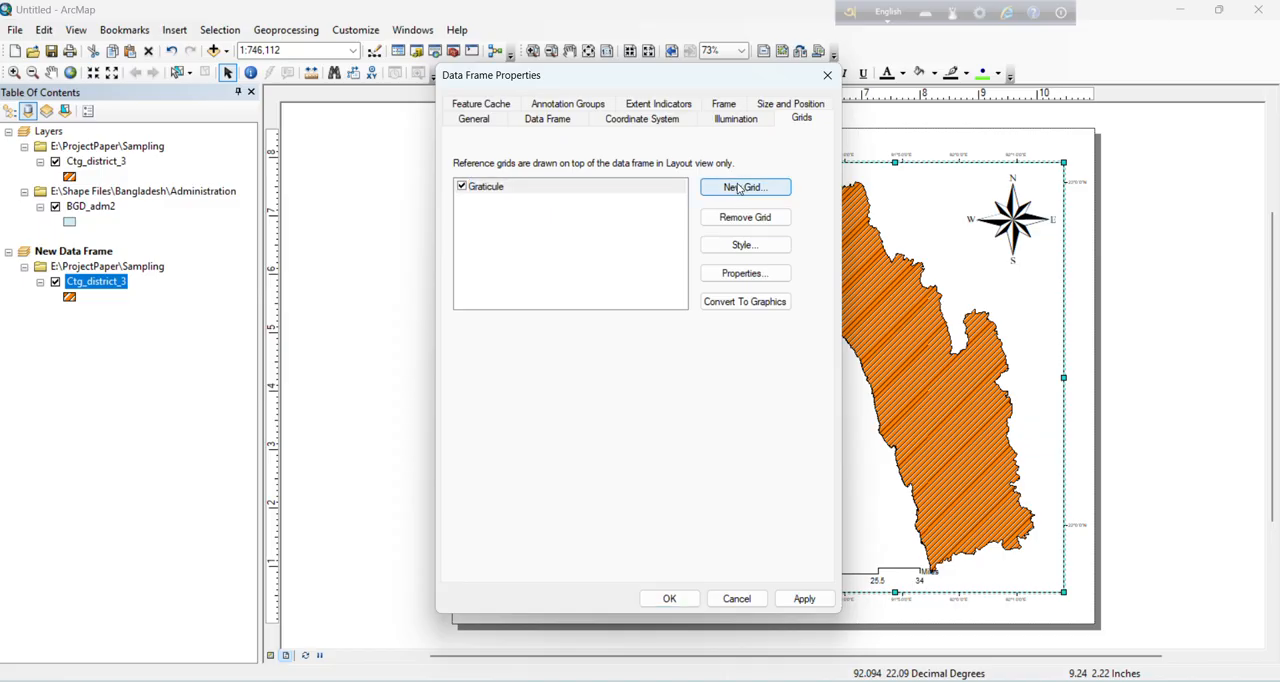
left_click(652, 190)
left_click(652, 190)
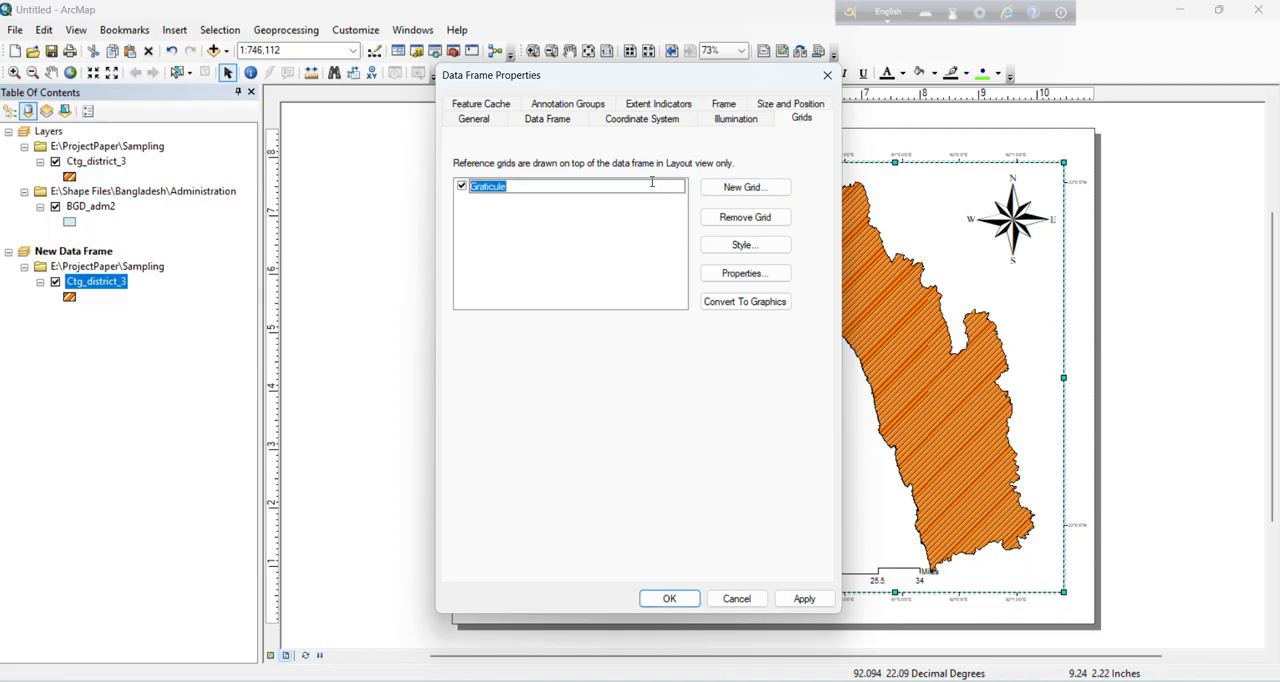
left_click(740, 188)
left_click(741, 188)
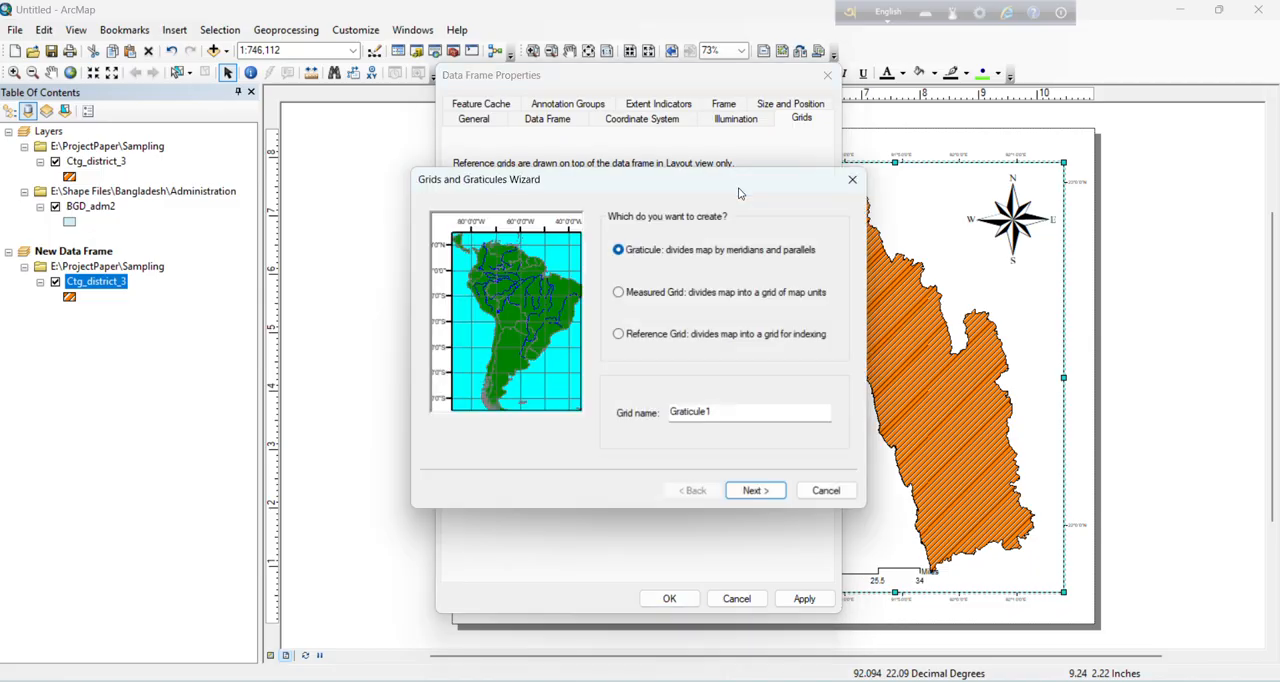
left_click(853, 179)
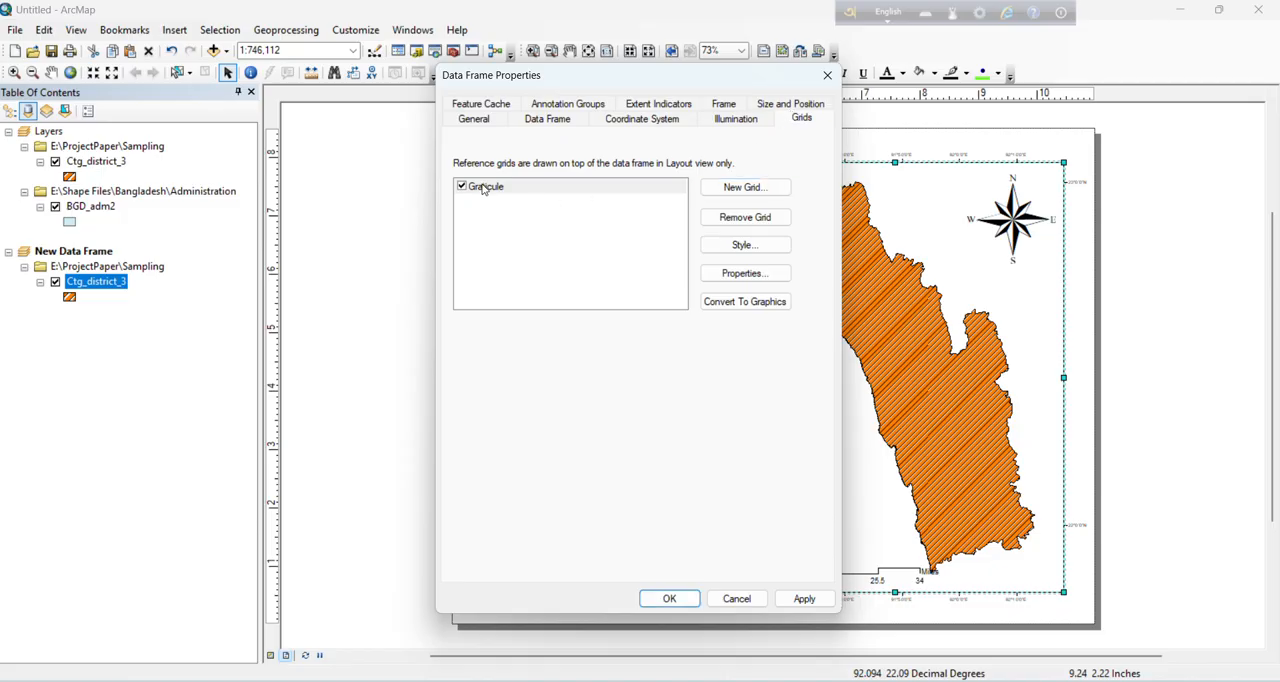
Step: Set the district graticule's labels to size 10 and bold
double_click(485, 187)
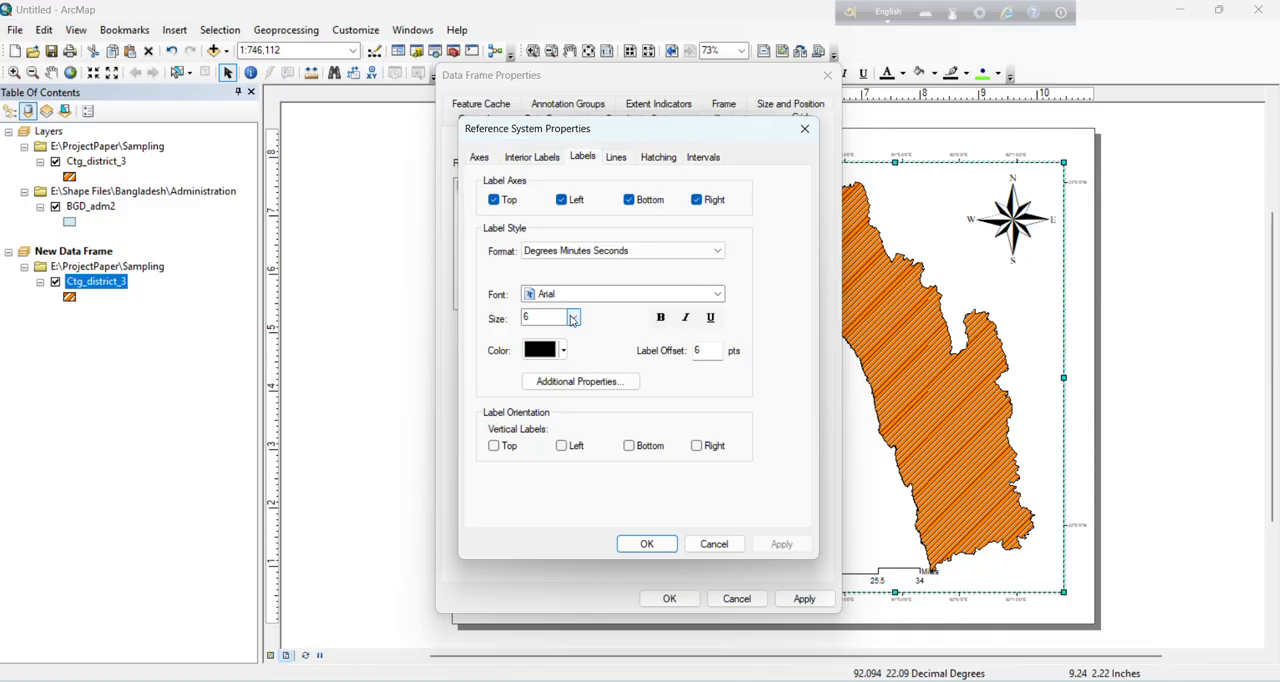
left_click(573, 318)
left_click(545, 382)
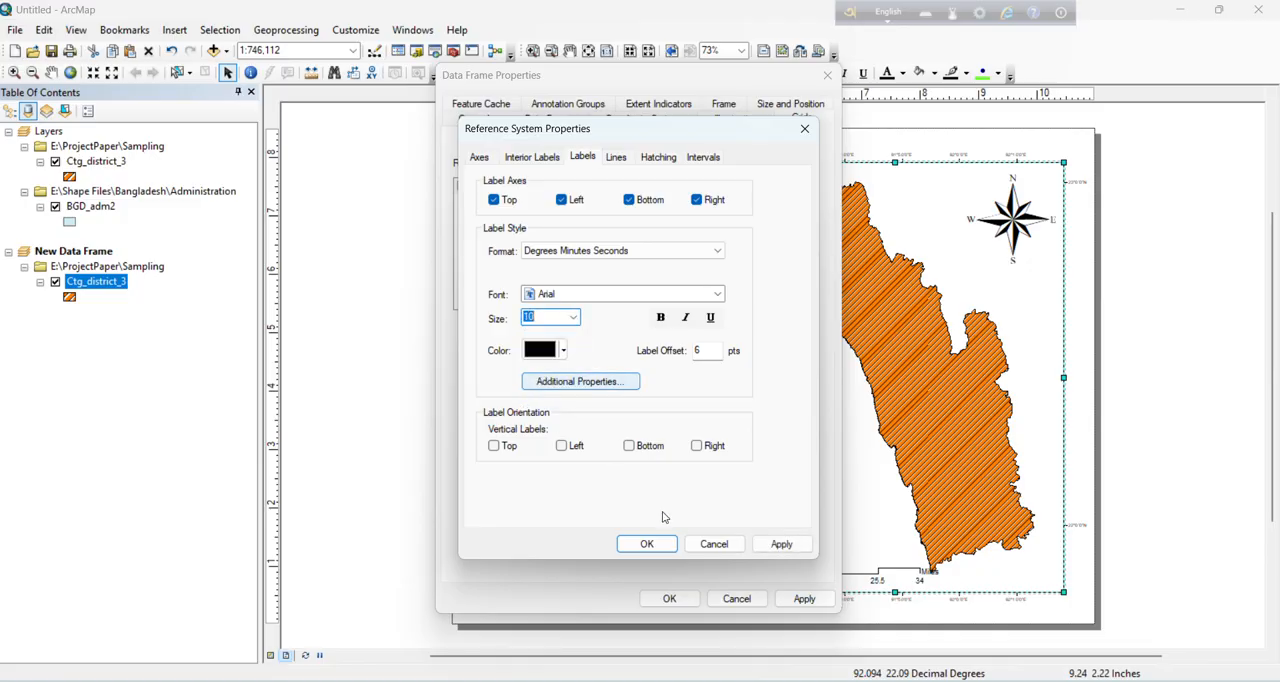
left_click(659, 318)
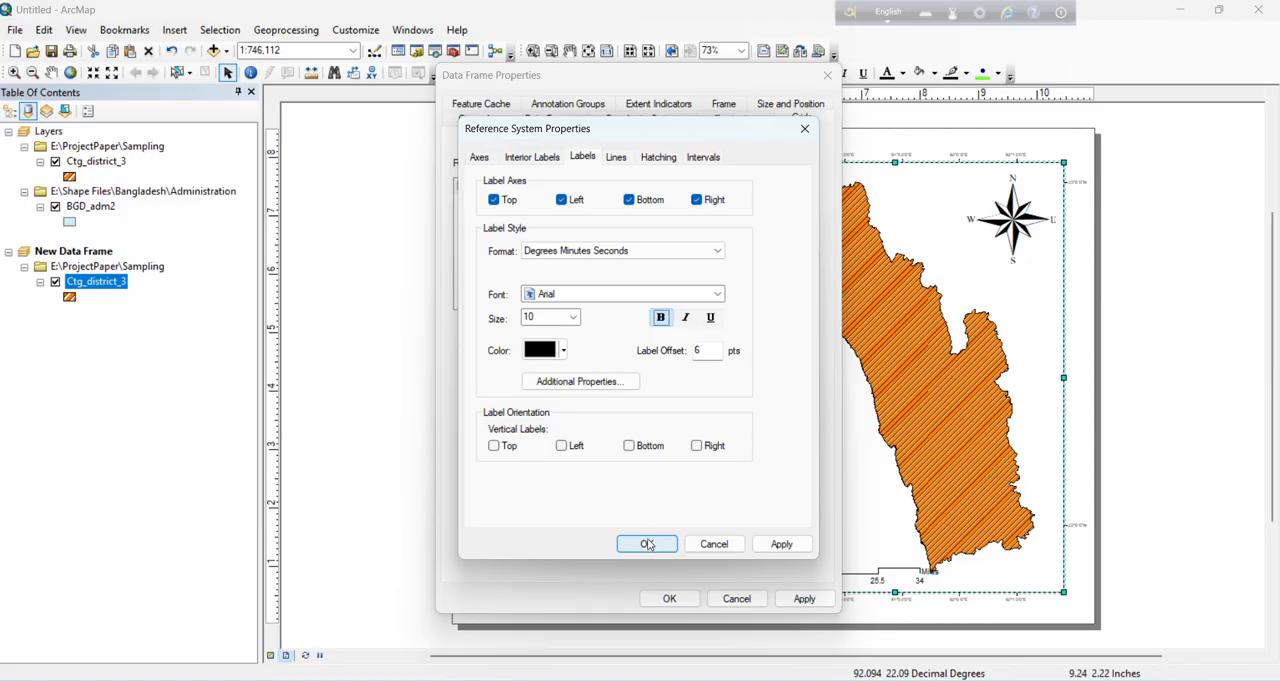
left_click(648, 544)
left_click(669, 598)
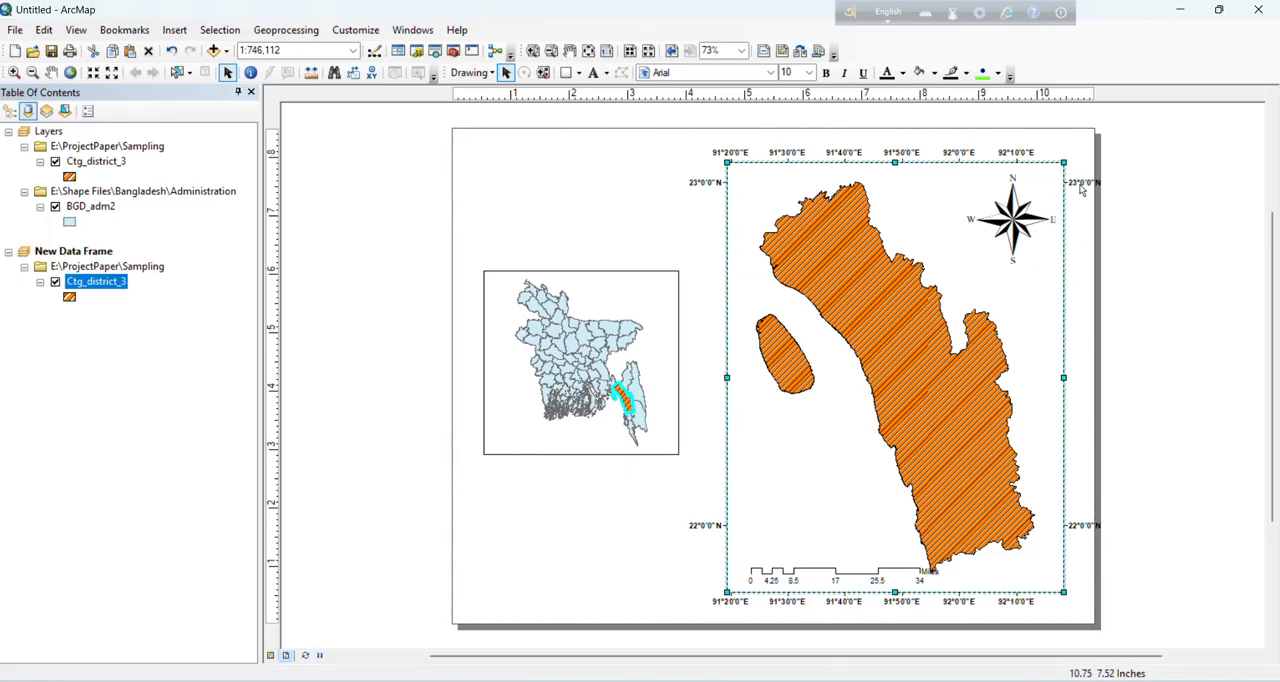
Step: Turn off the left and right axis labels of the district frame's graticule, keeping those at the top and bottom
right_click(778, 399)
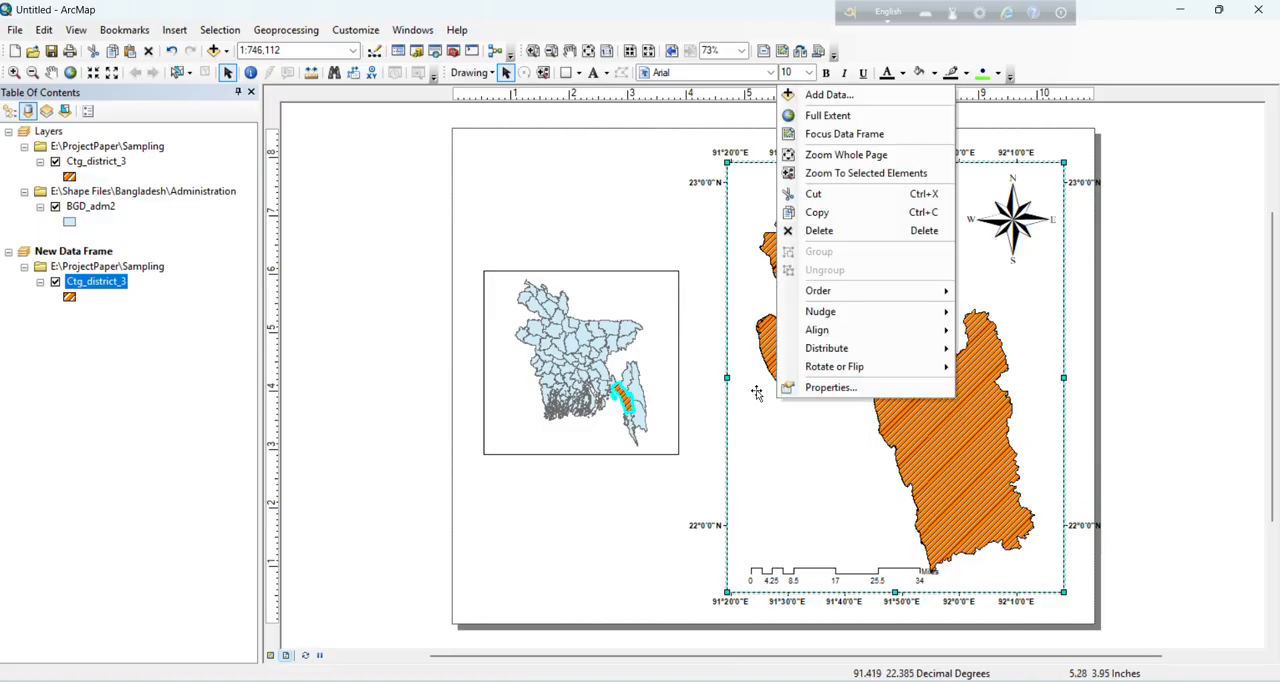
left_click(835, 387)
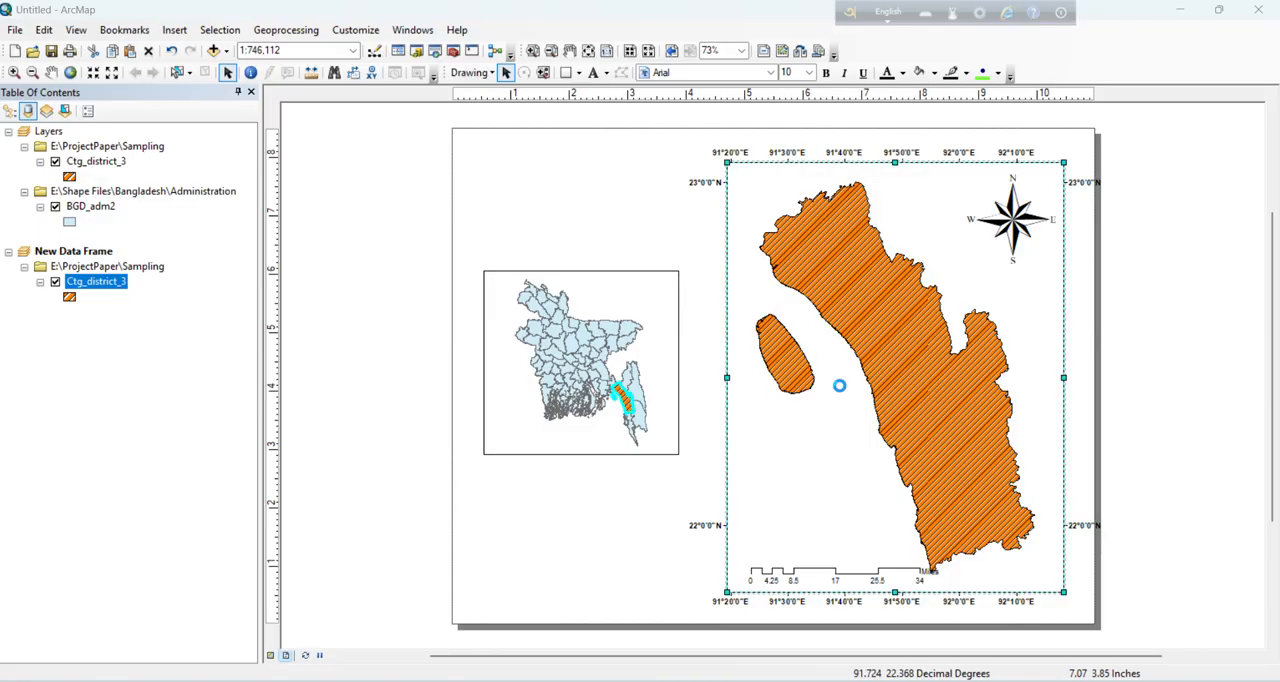
left_click(460, 186)
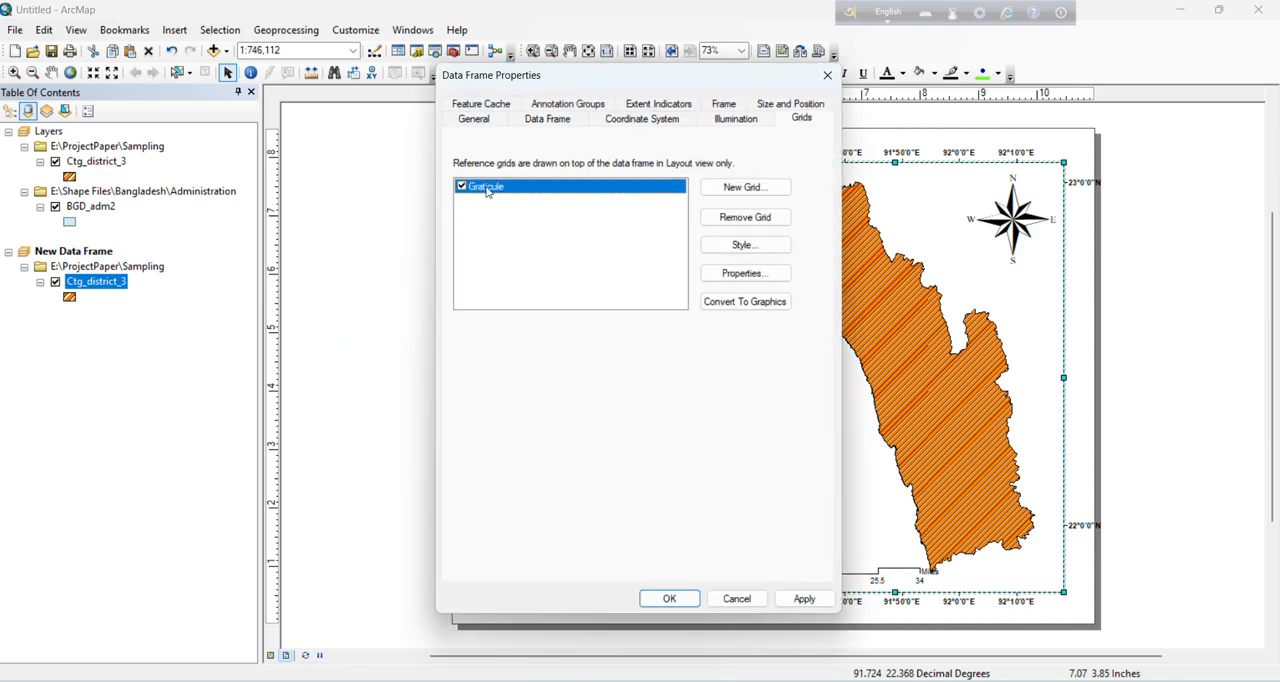
double_click(485, 187)
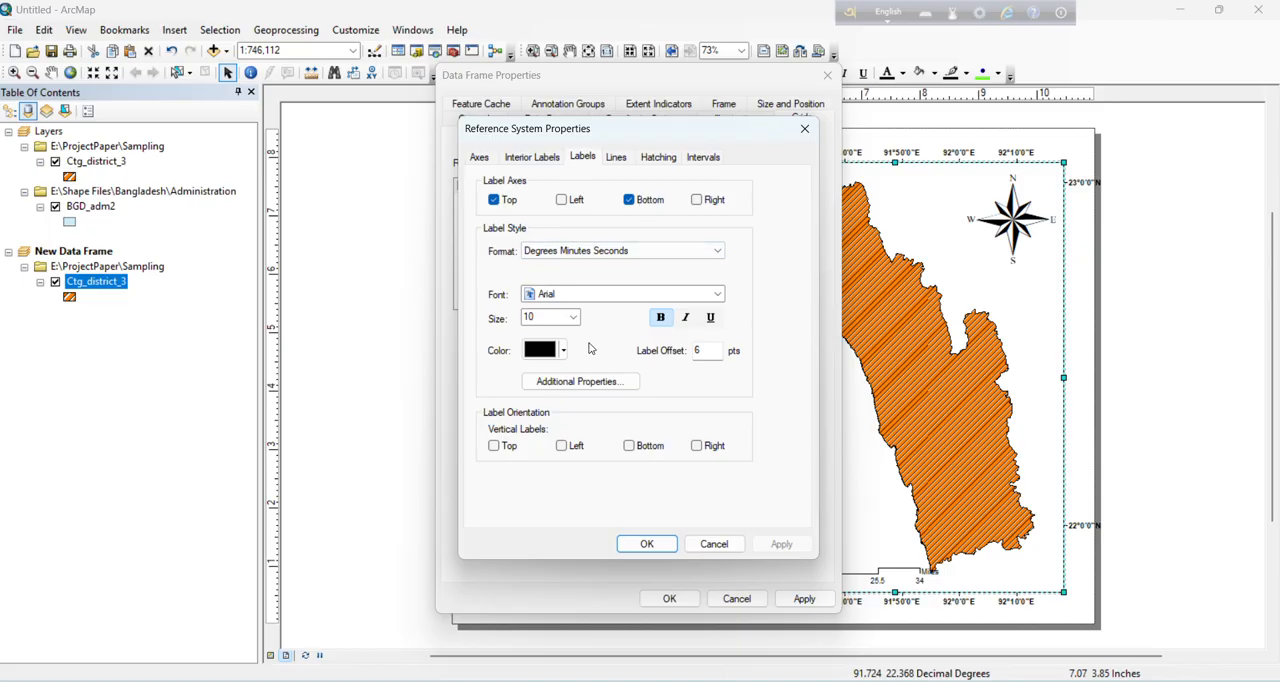
left_click(645, 545)
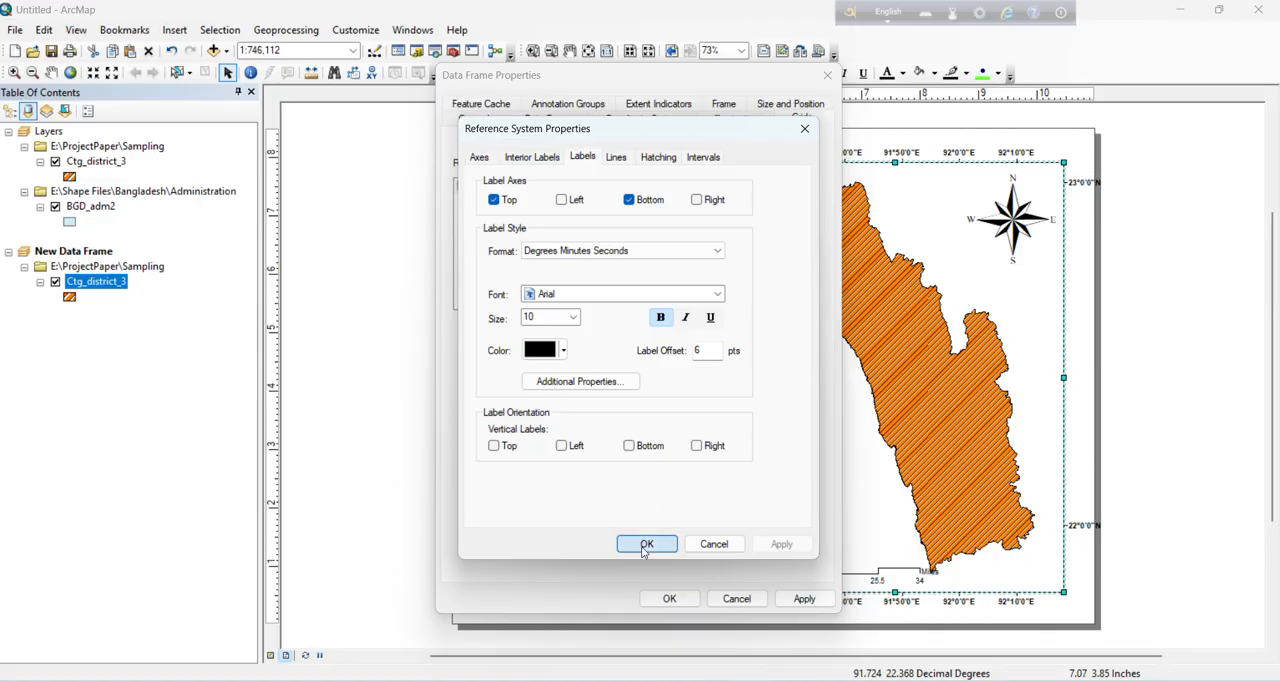
left_click(669, 598)
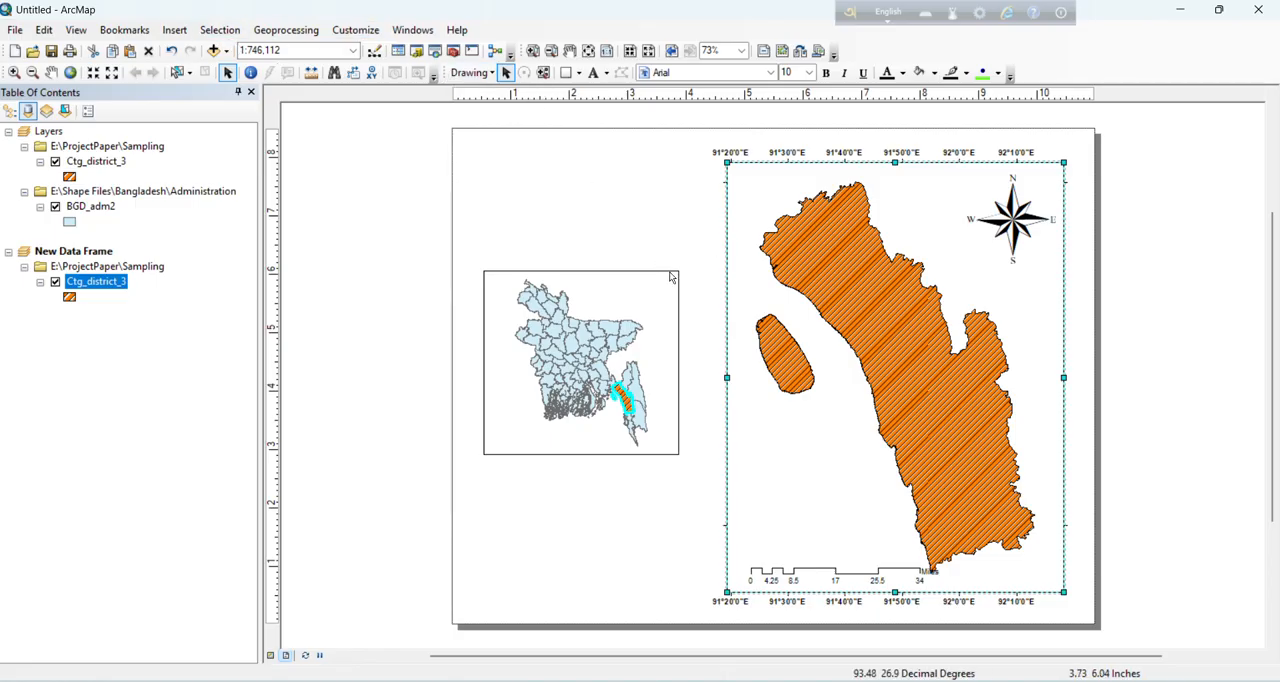
Step: Draw a line about 2.1 in long from the Bangladesh frame's upper-right corner to the district frame's upper-left corner
left_click(490, 78)
left_click(490, 78)
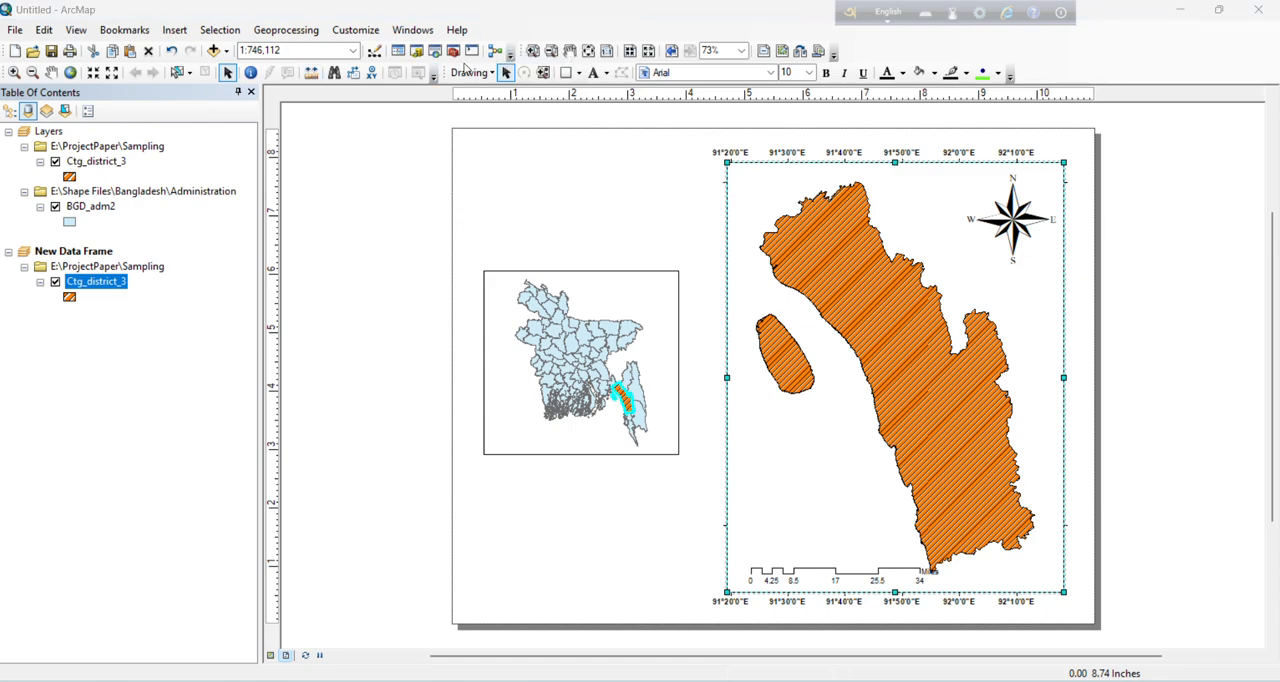
left_click(578, 74)
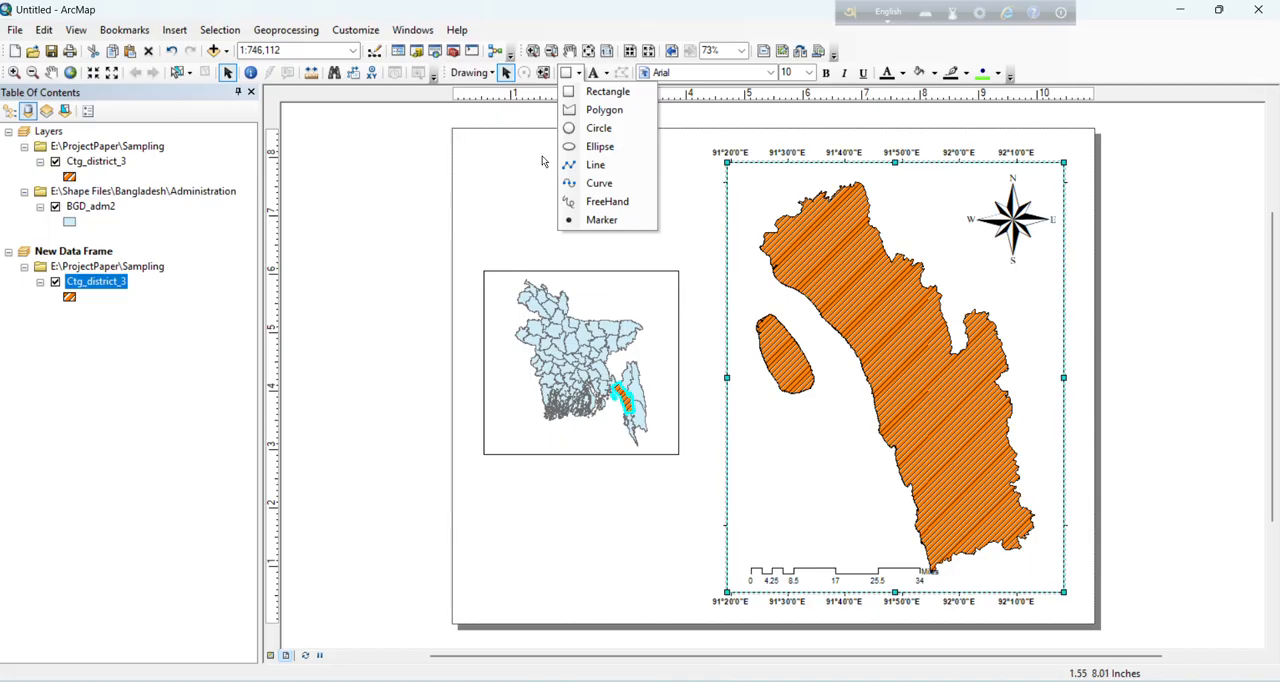
left_click(595, 164)
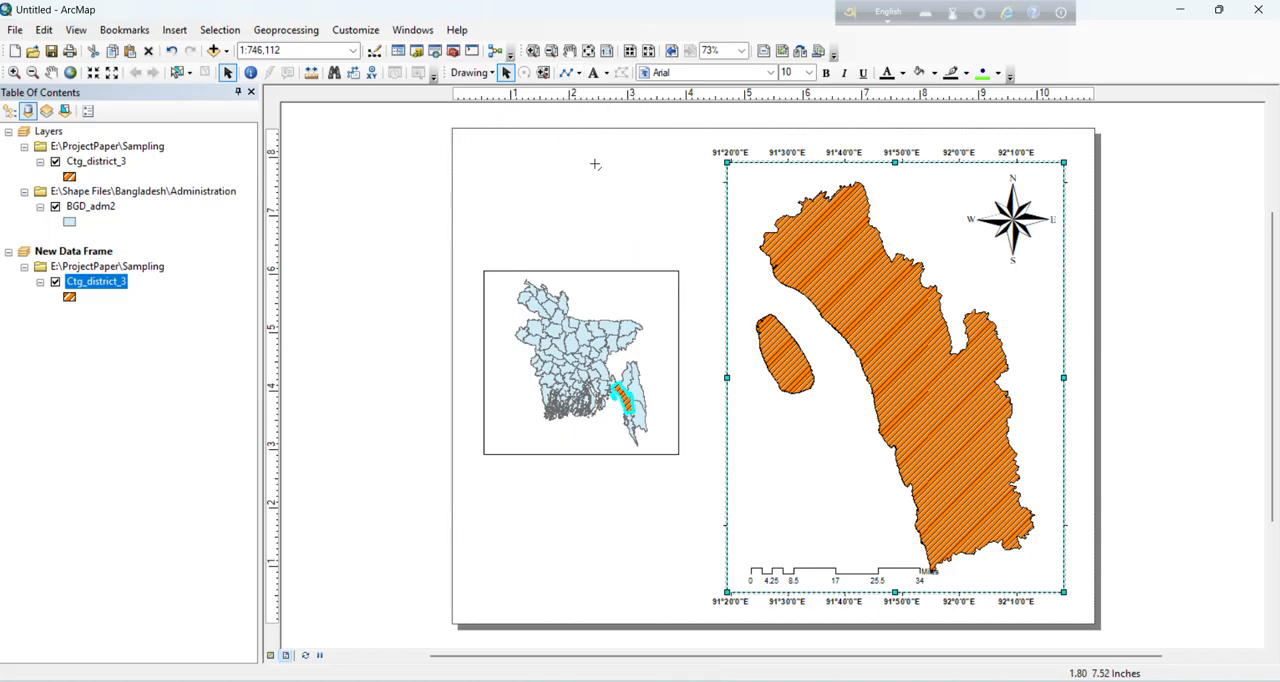
left_click(679, 271)
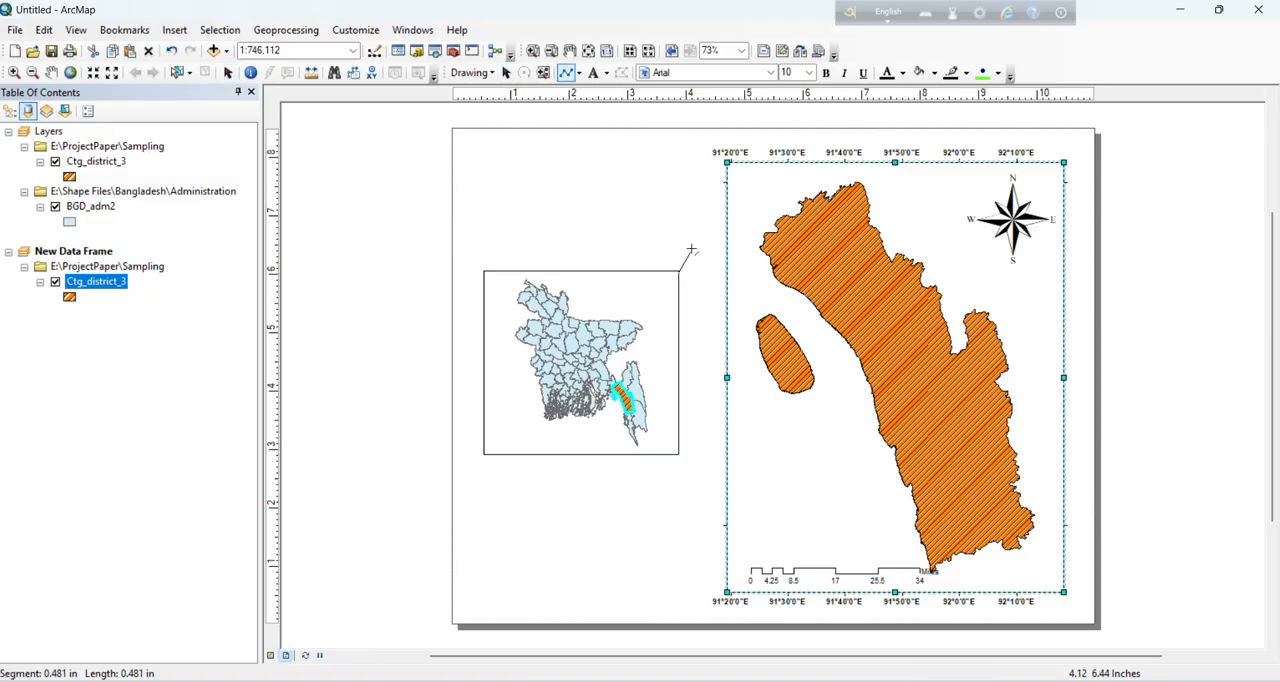
double_click(727, 161)
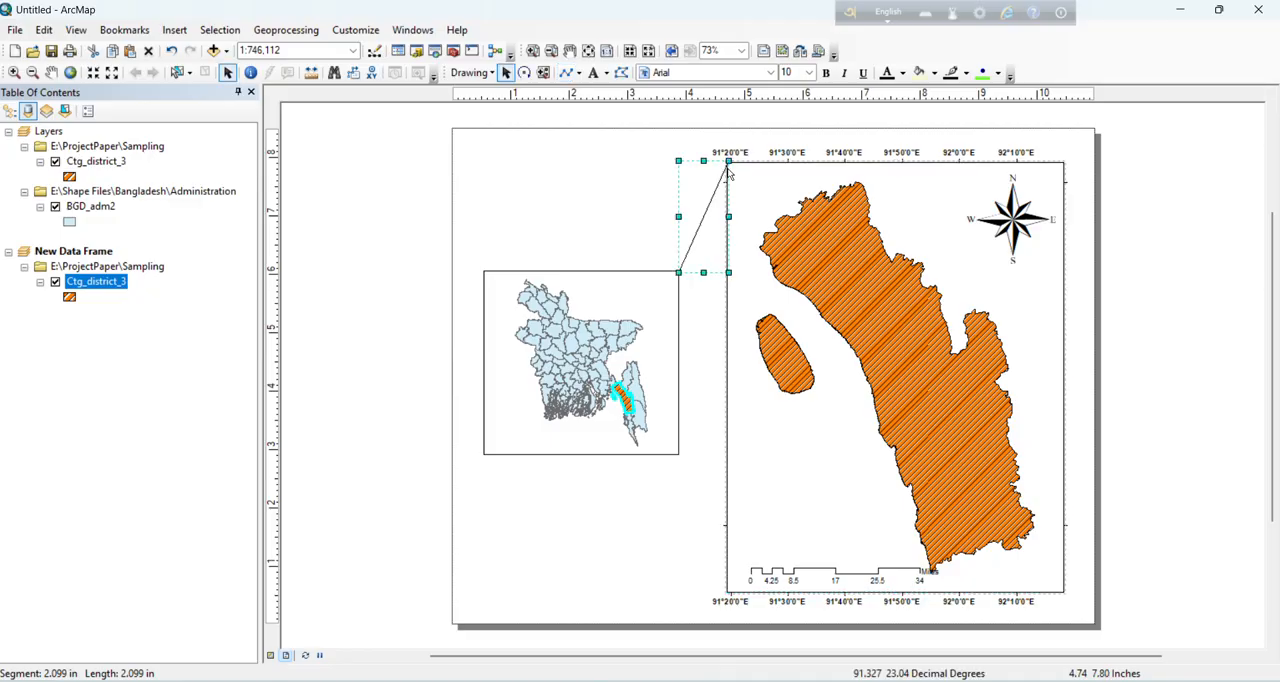
Step: Draw a line about 2.5 in long from the Bangladesh frame's lower-right corner to the district frame's lower-left corner
left_click(566, 74)
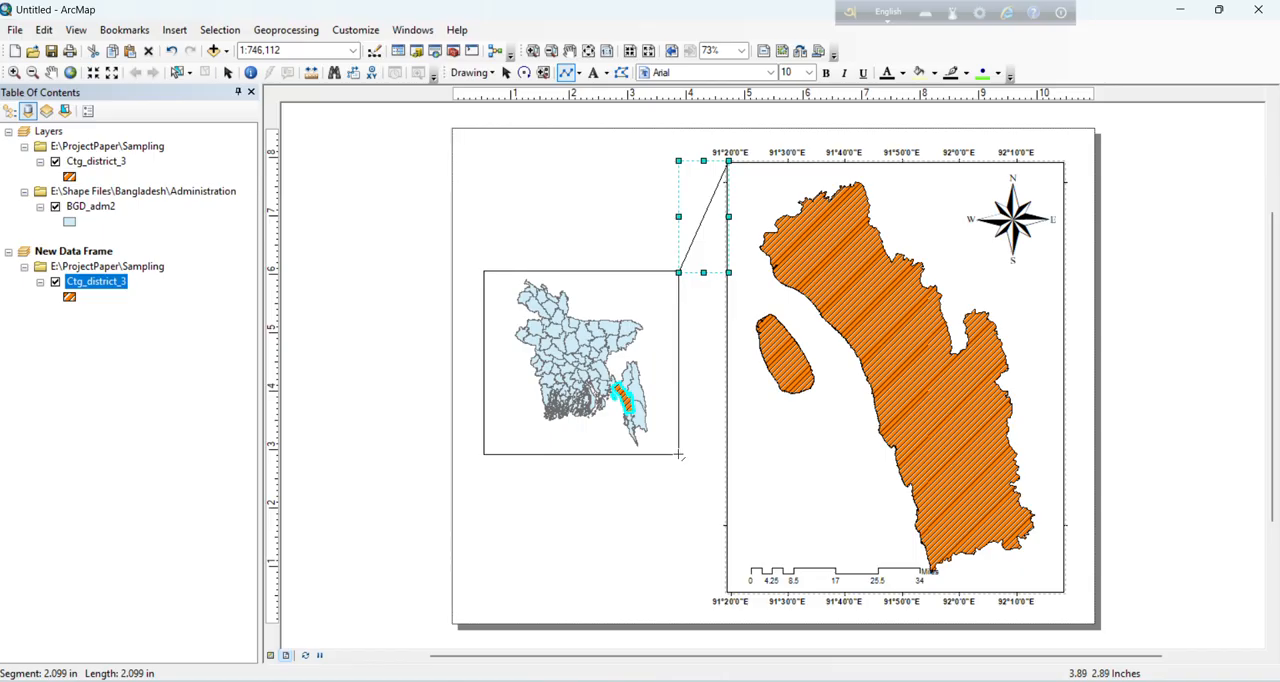
left_click(679, 455)
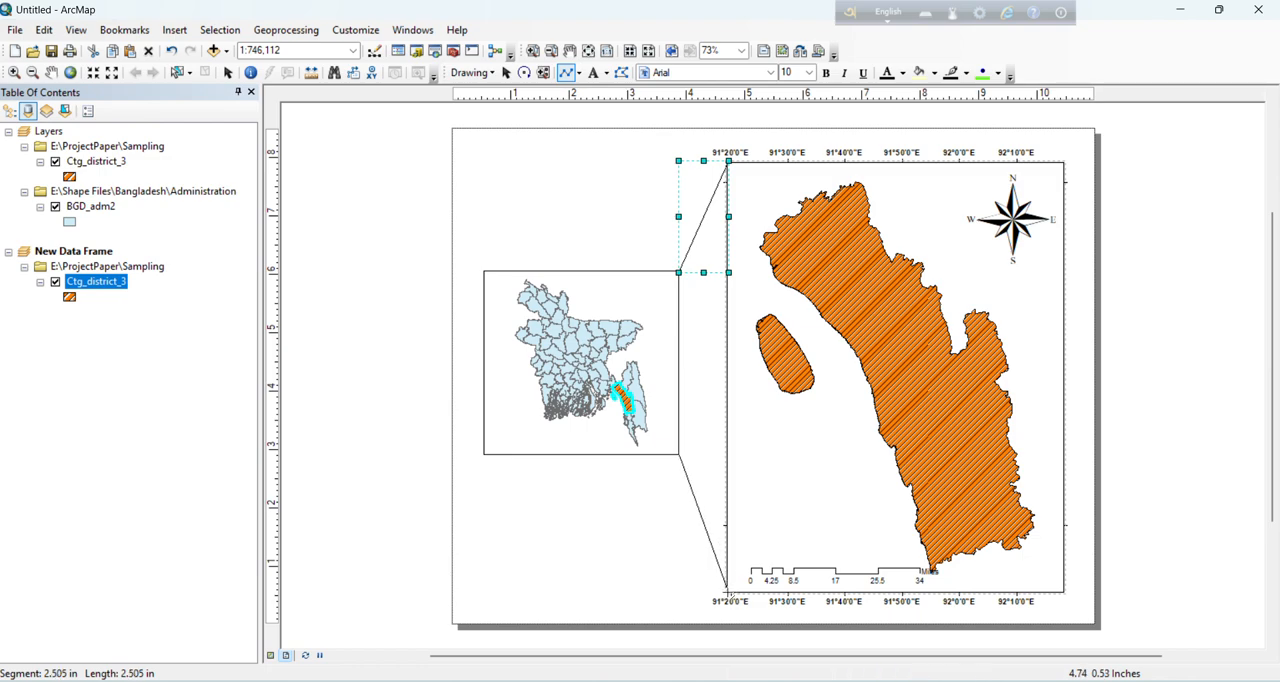
left_click(727, 591)
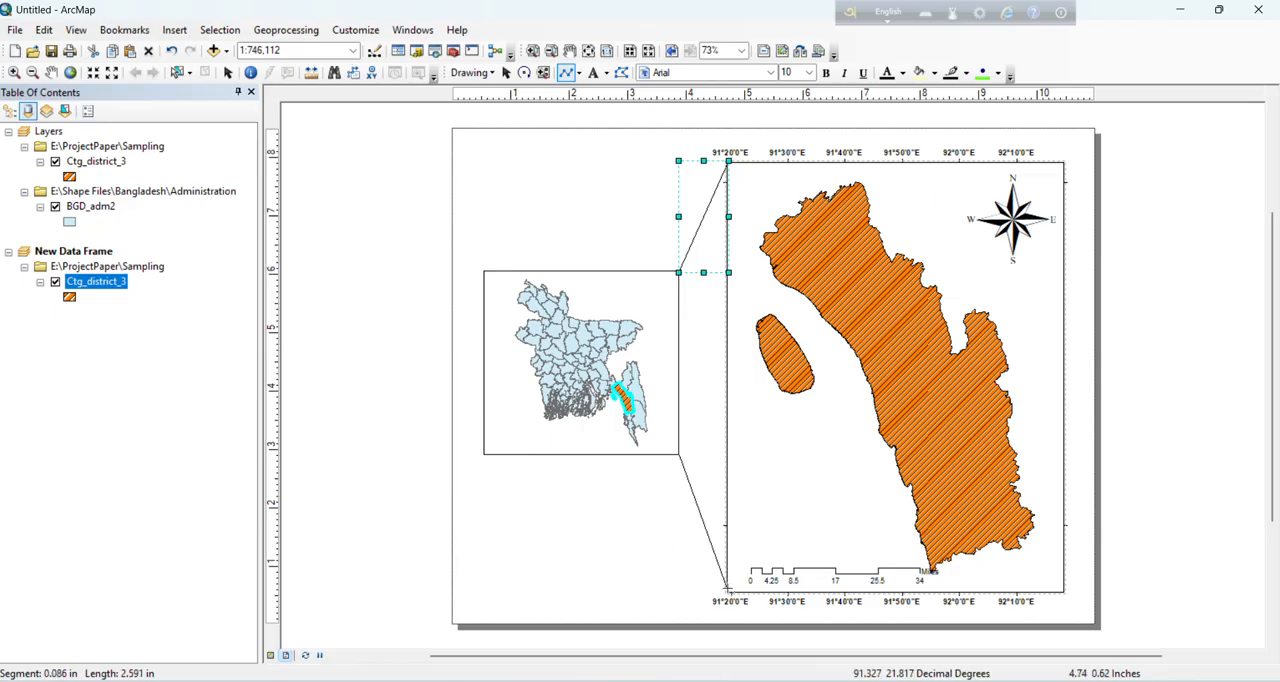
double_click(728, 590)
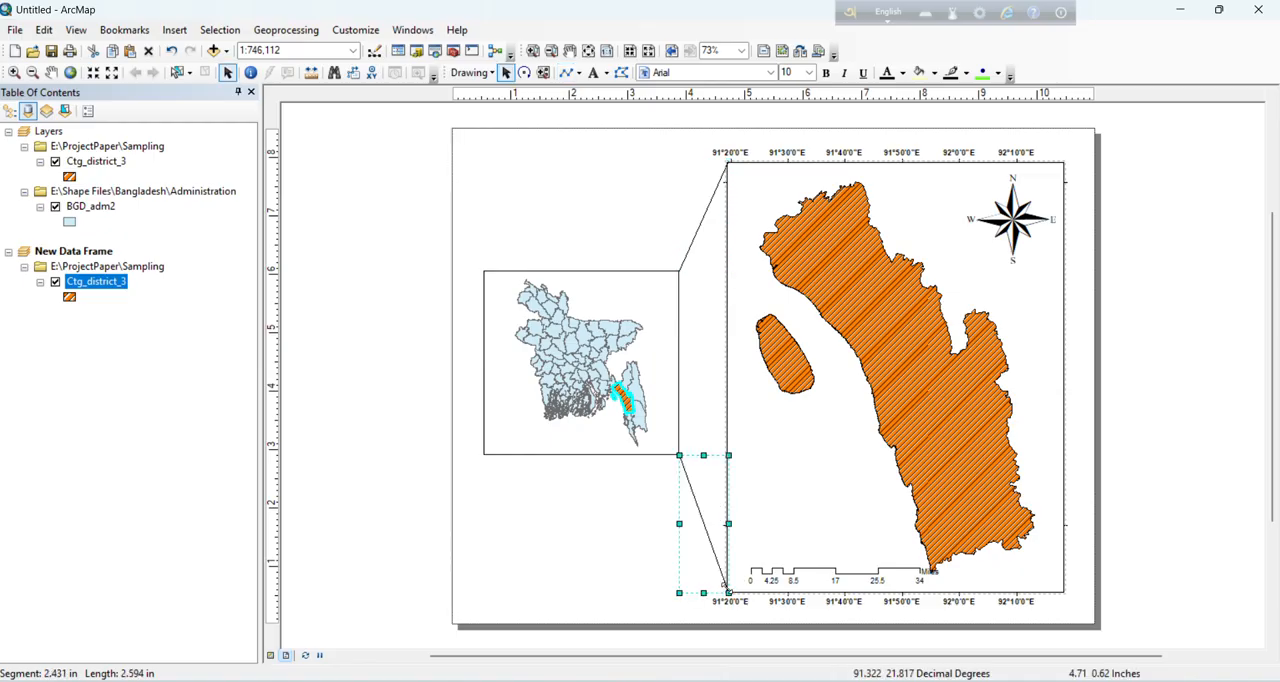
Step: Draw a rectangle about 10.7 by 8.3 in just inside the page edges, enclosing all the layout elements
left_click(579, 74)
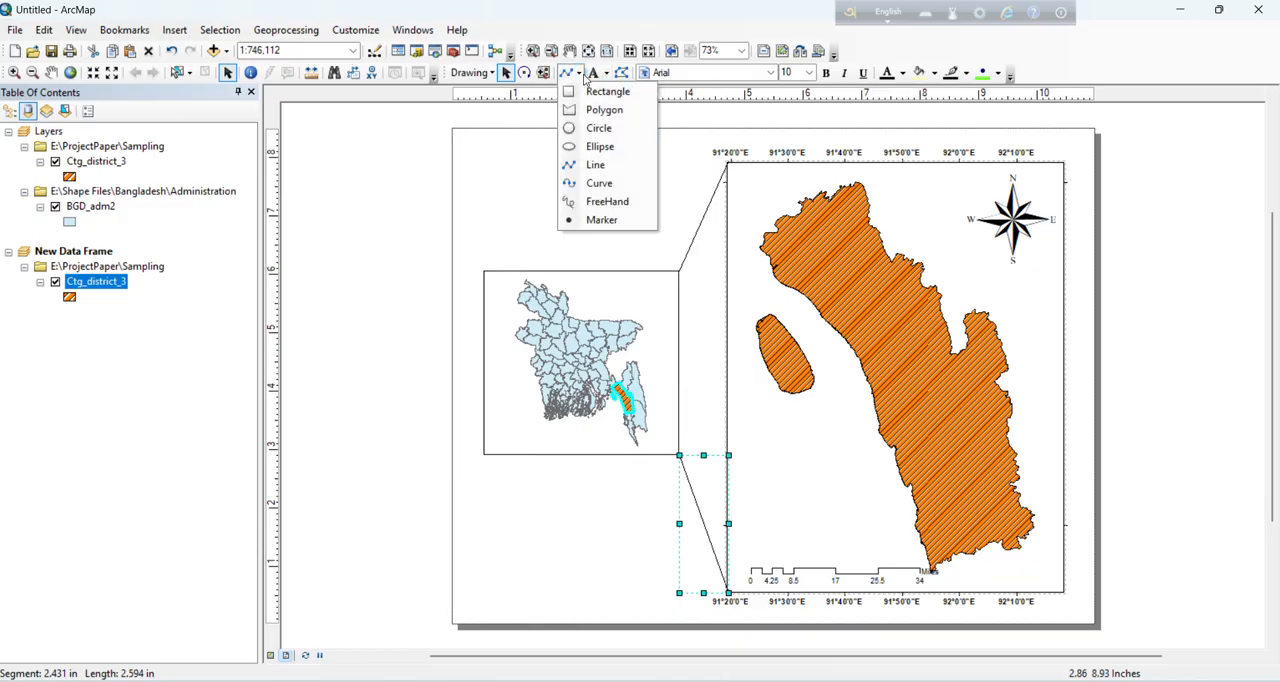
left_click(606, 110)
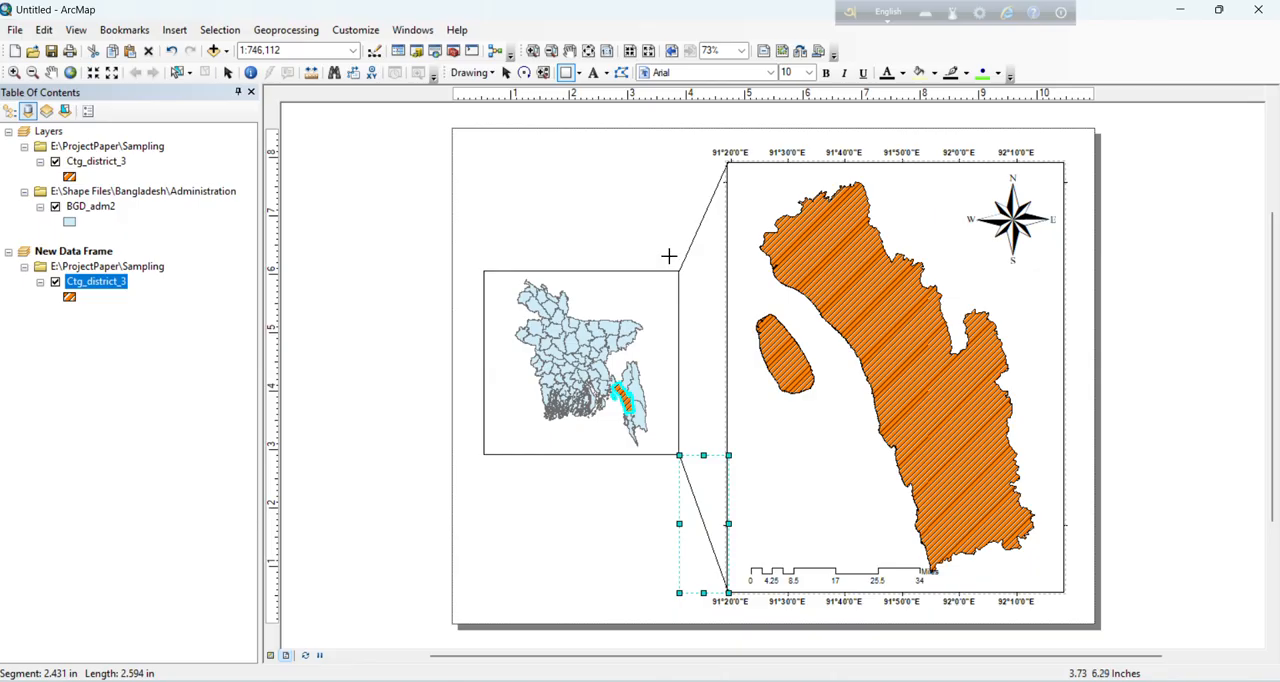
mouse_move(459, 134)
left_mouse_down()
mouse_move(1071, 511)
mouse_move(1086, 618)
left_mouse_up()
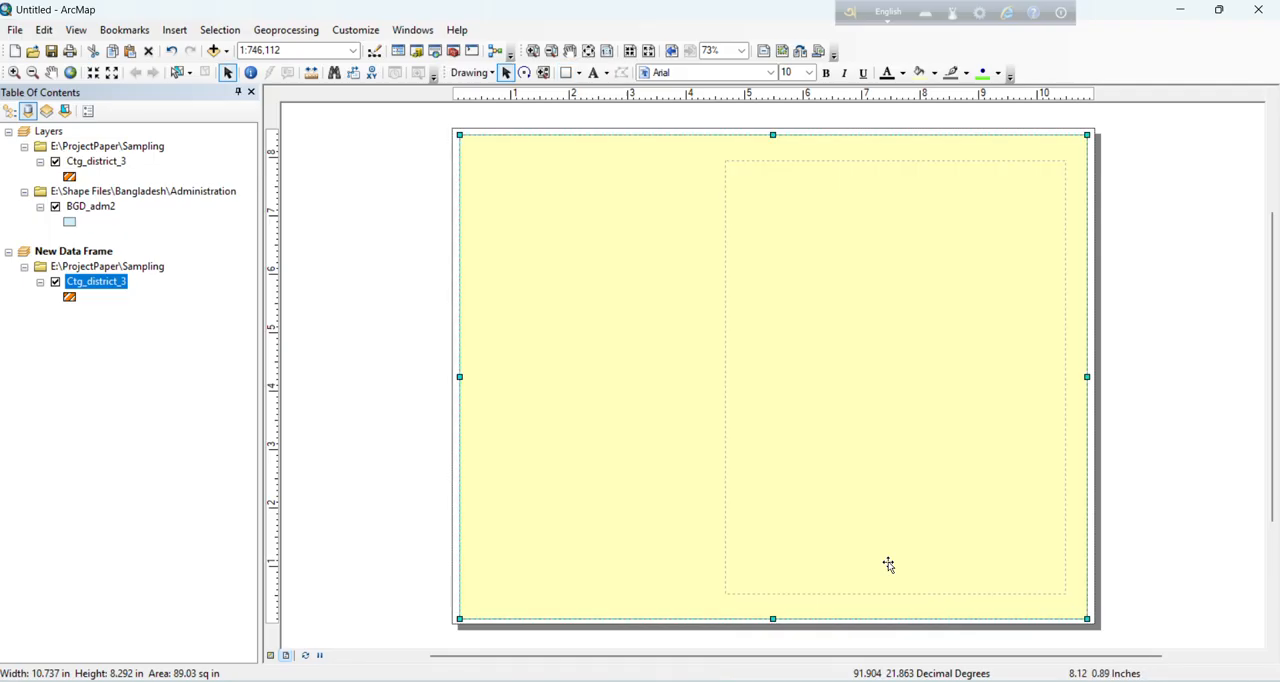
Step: Give the page border rectangle no fill color and a very dark grey outline
left_click(579, 74)
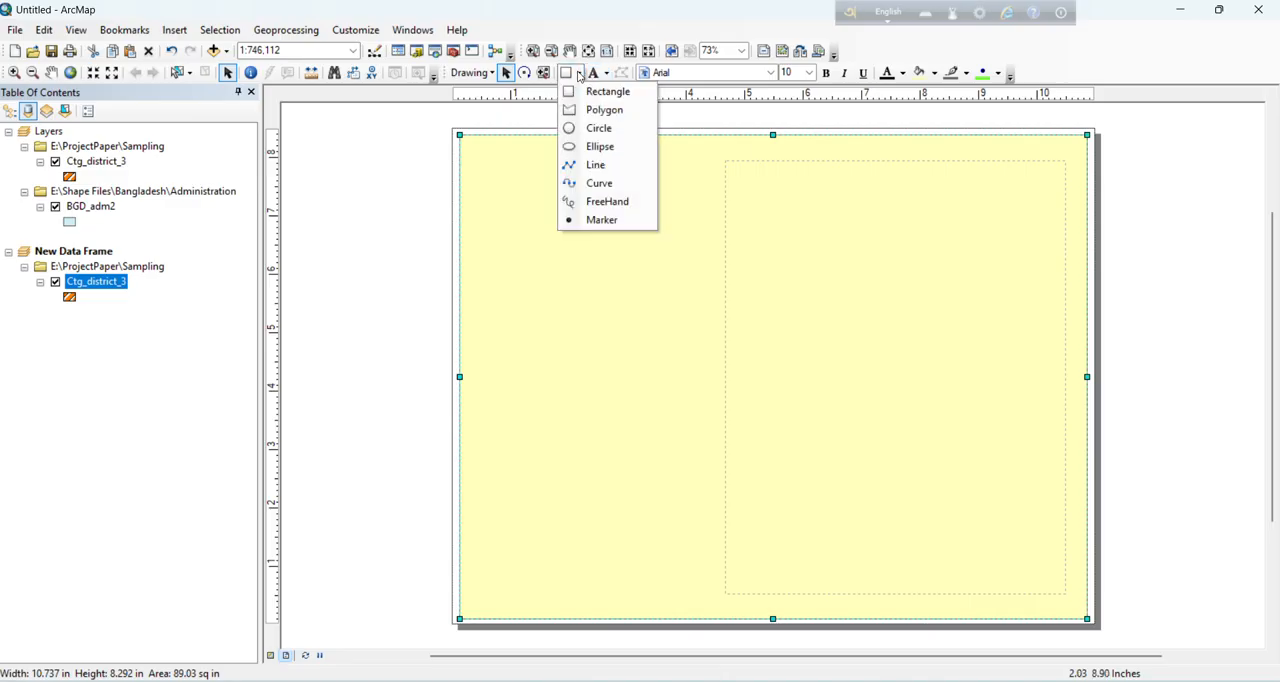
left_click(579, 74)
right_click(637, 228)
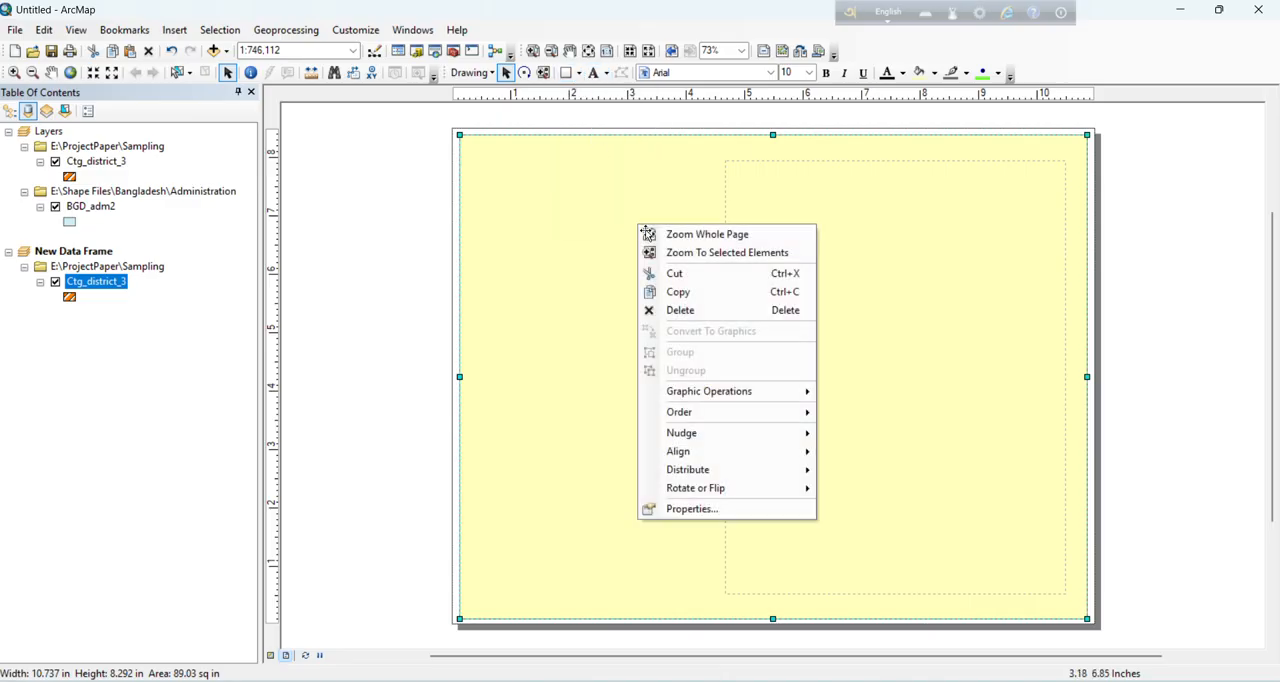
left_click(711, 509)
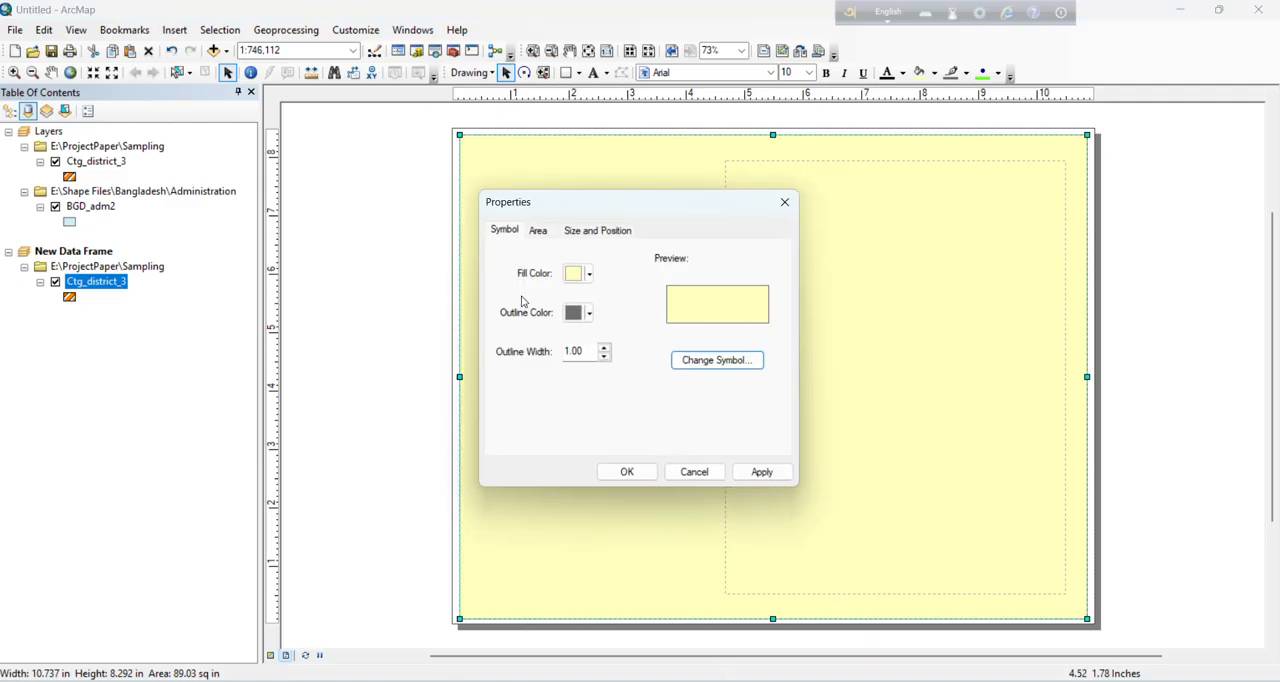
left_click(589, 274)
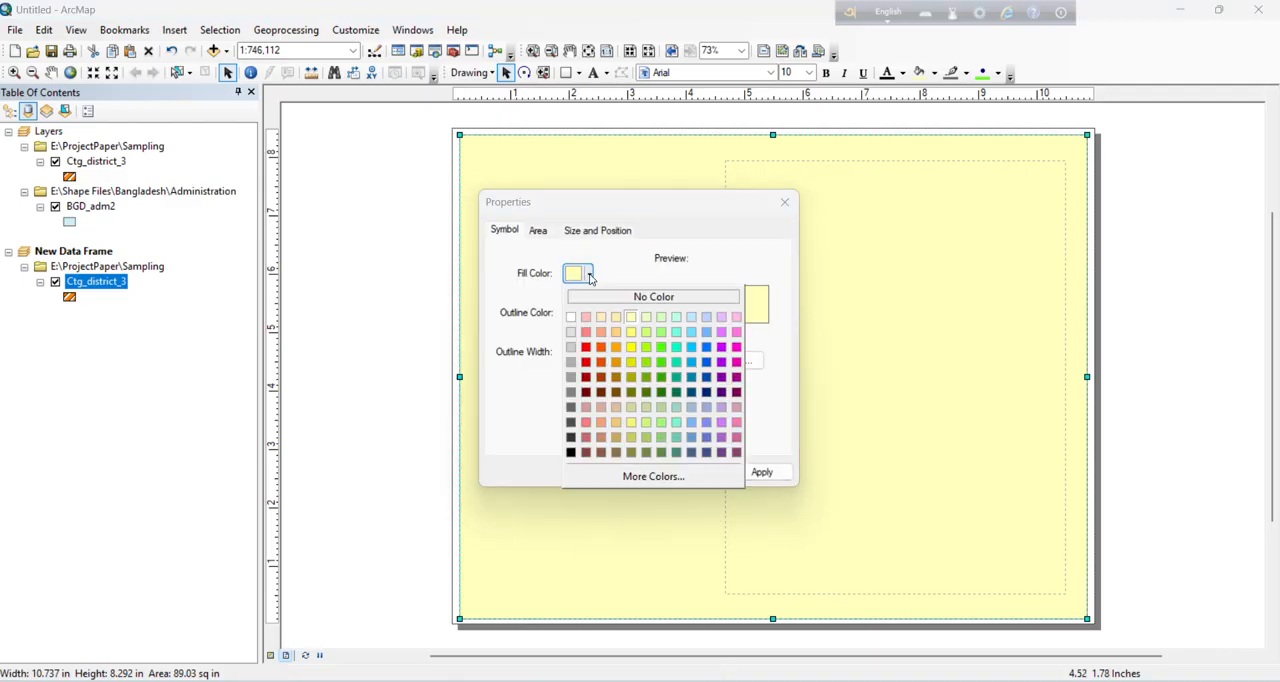
left_click(631, 299)
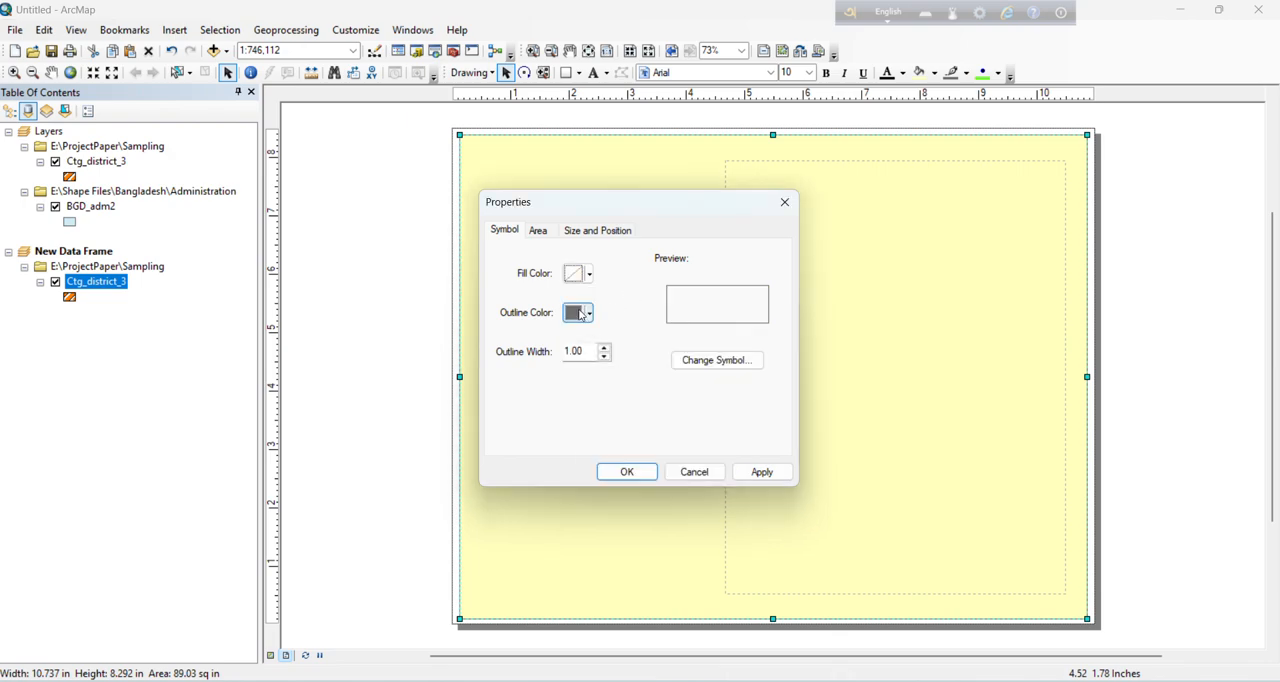
left_click(589, 314)
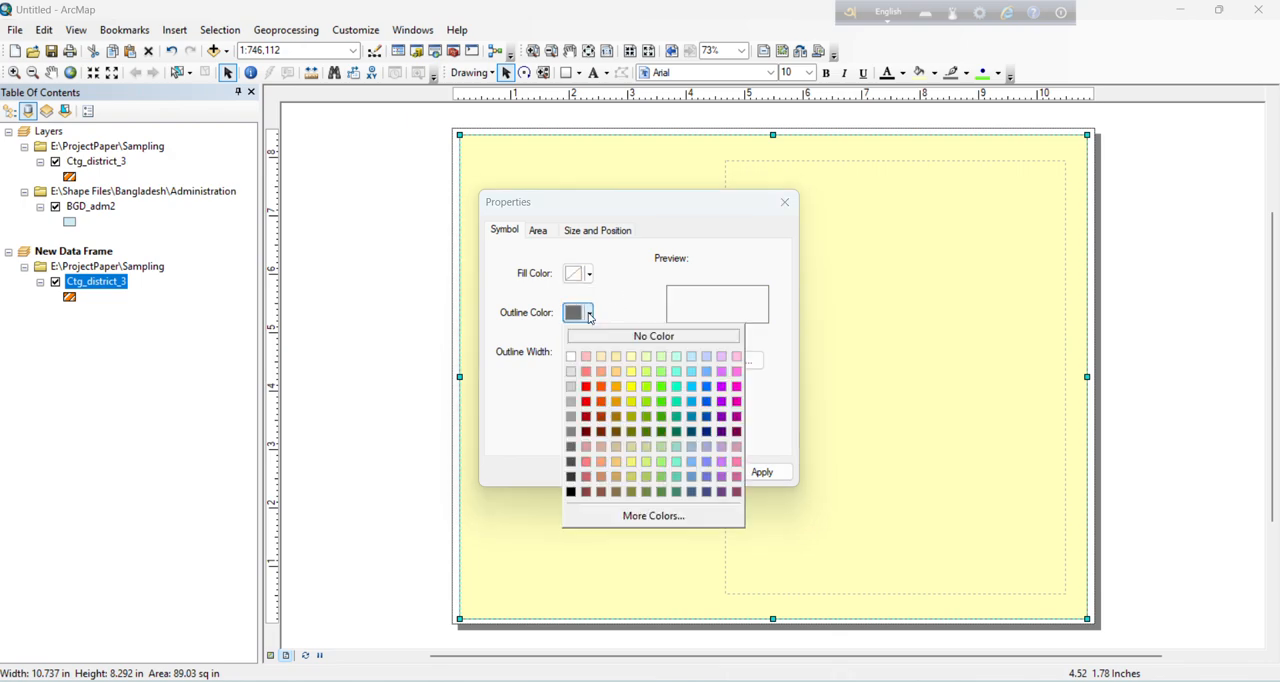
left_click(570, 477)
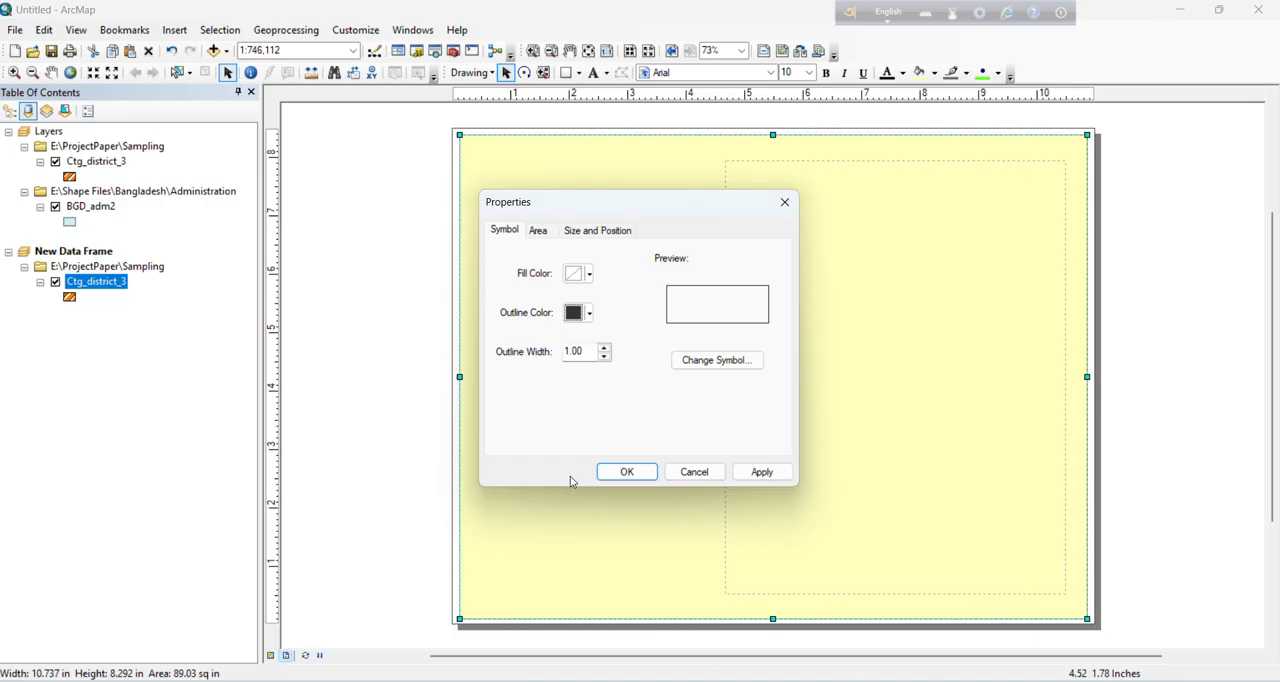
left_click(624, 474)
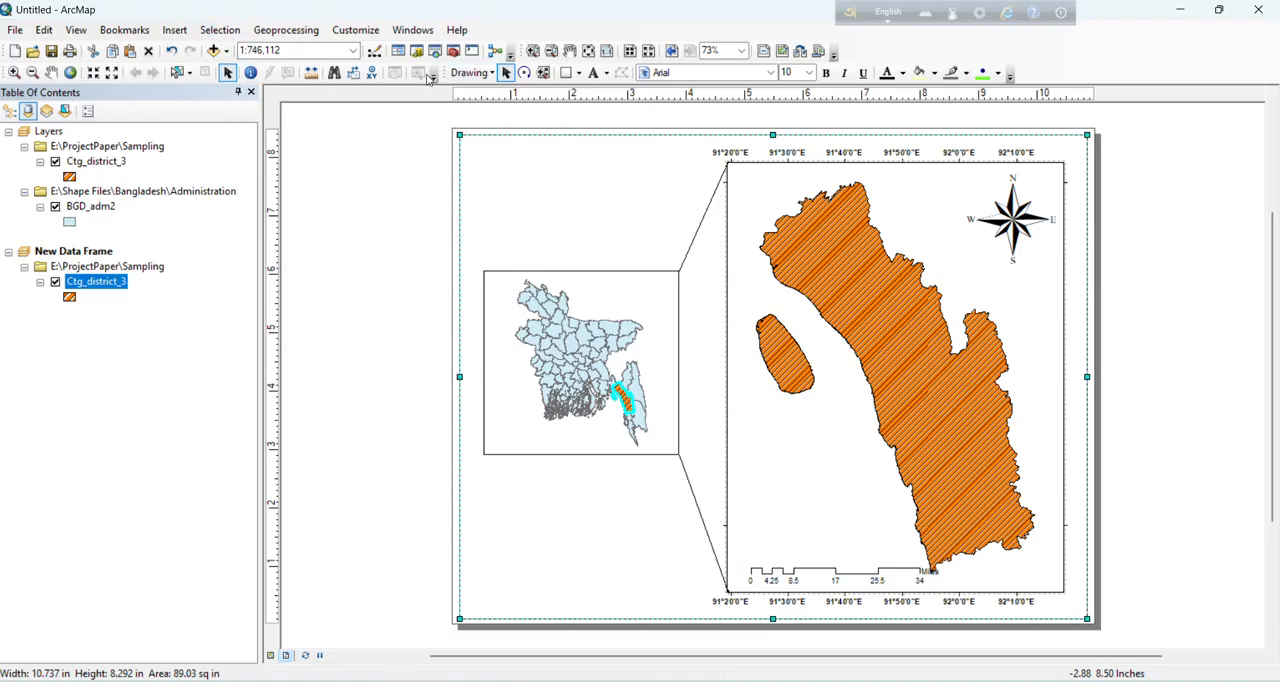
Step: Add the title text "Study Area Map" in the empty area above the Bangladesh frame
left_click(596, 74)
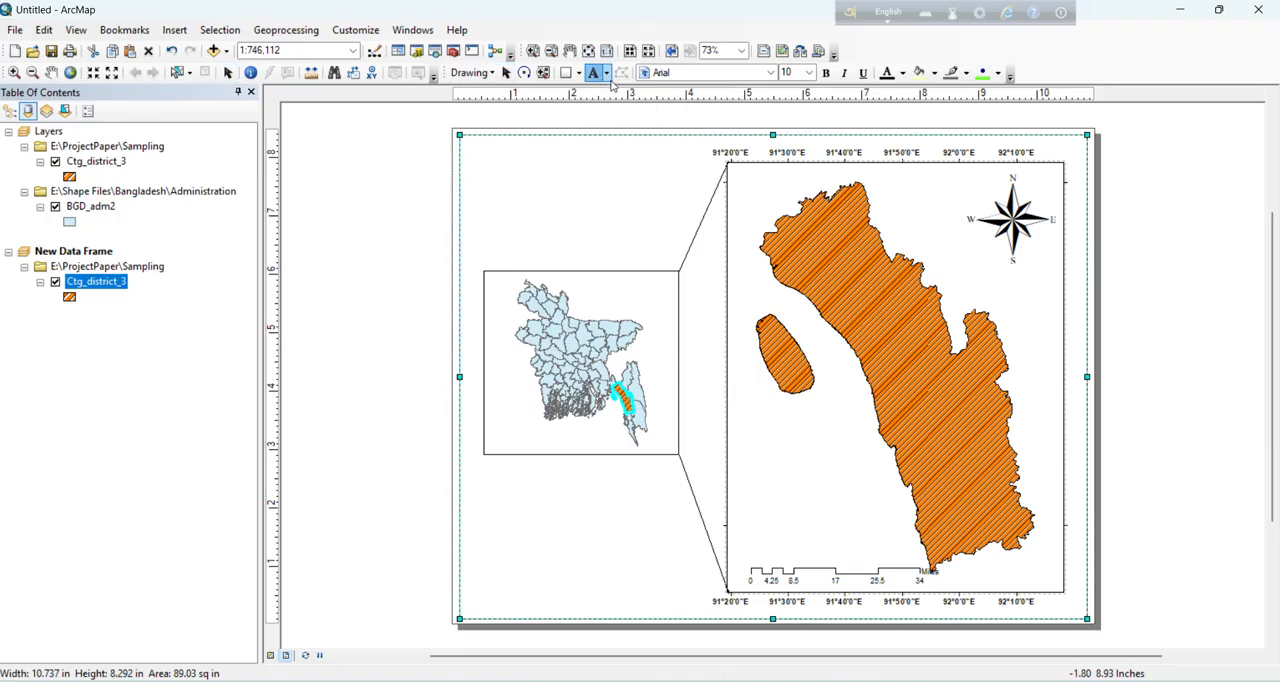
left_click(521, 167)
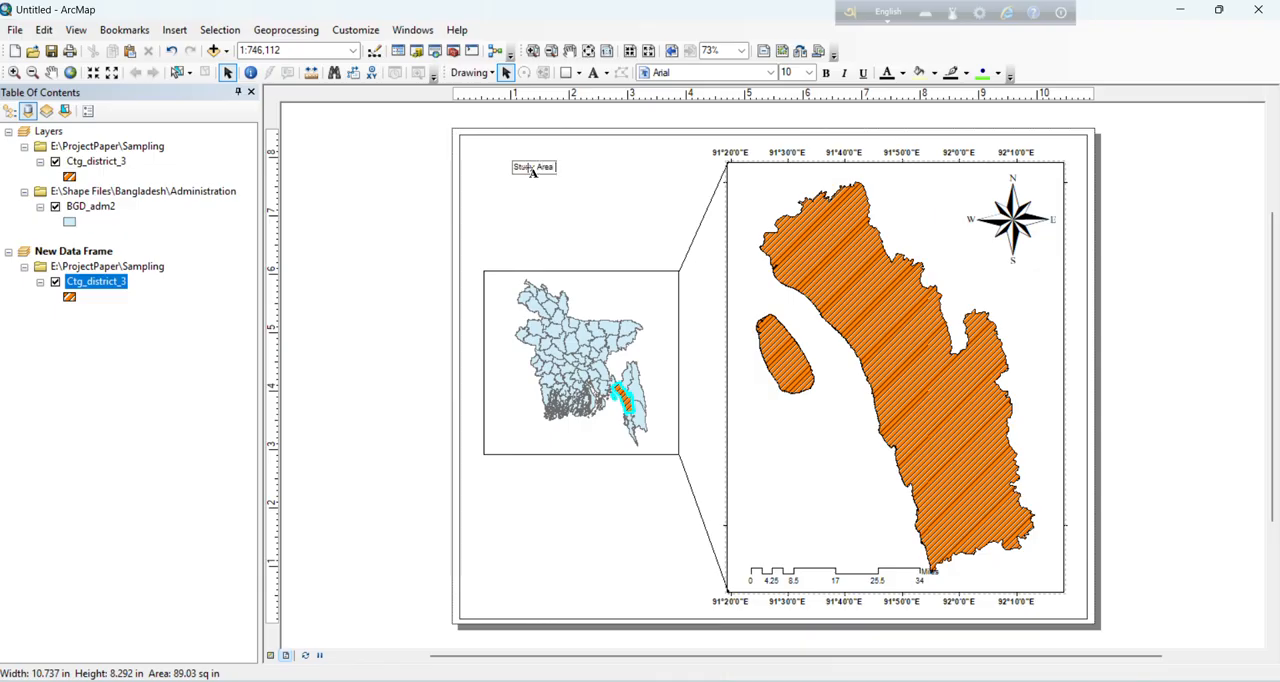
key("Return")
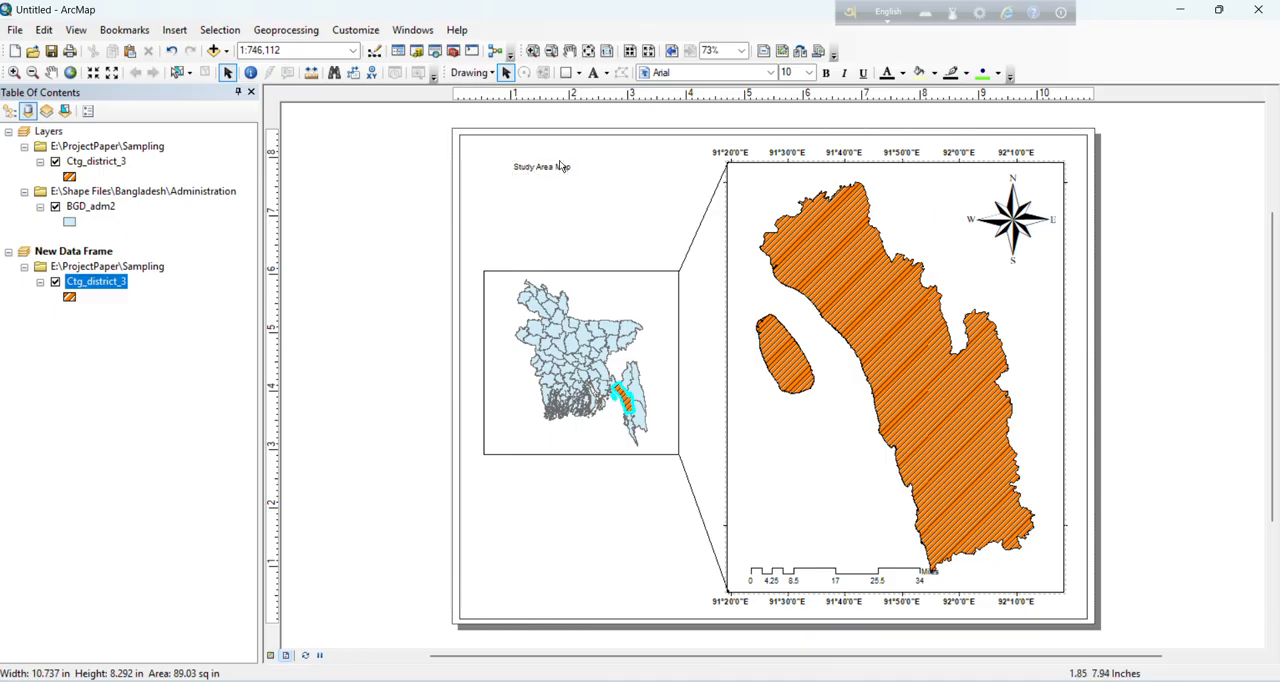
Step: Set the font size of the "Study Area Map" title to 14
left_click(565, 164)
left_click(565, 168)
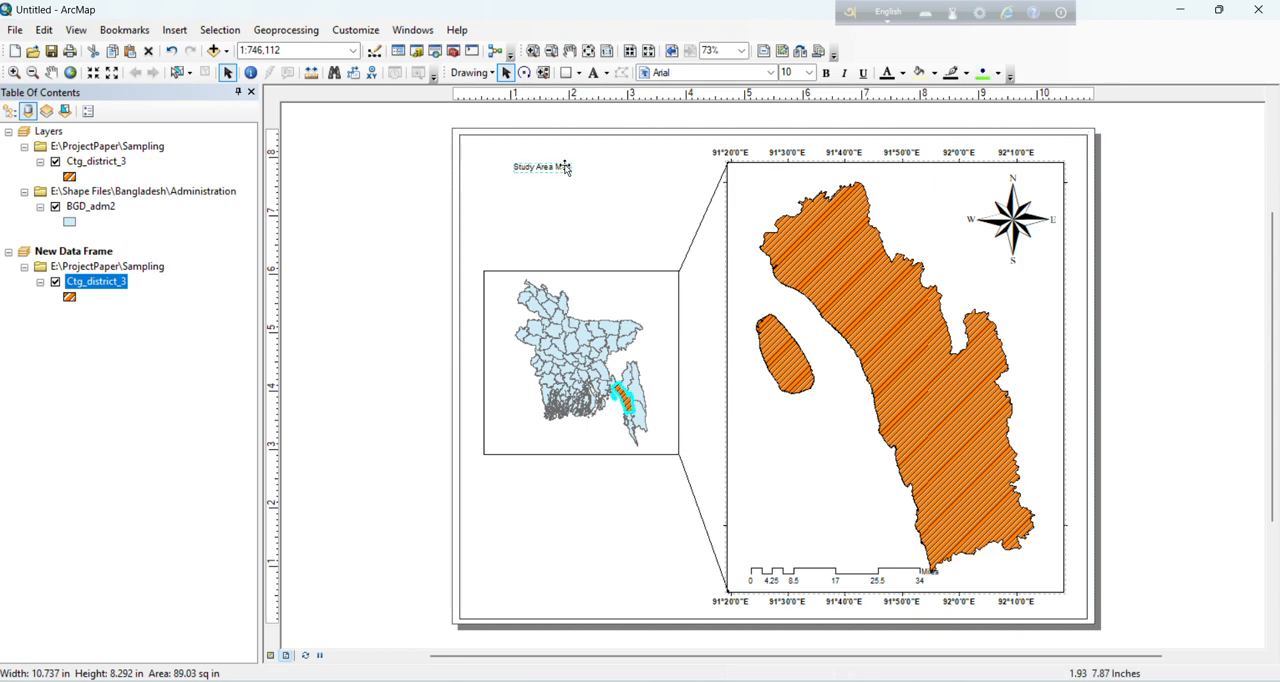
right_click(565, 168)
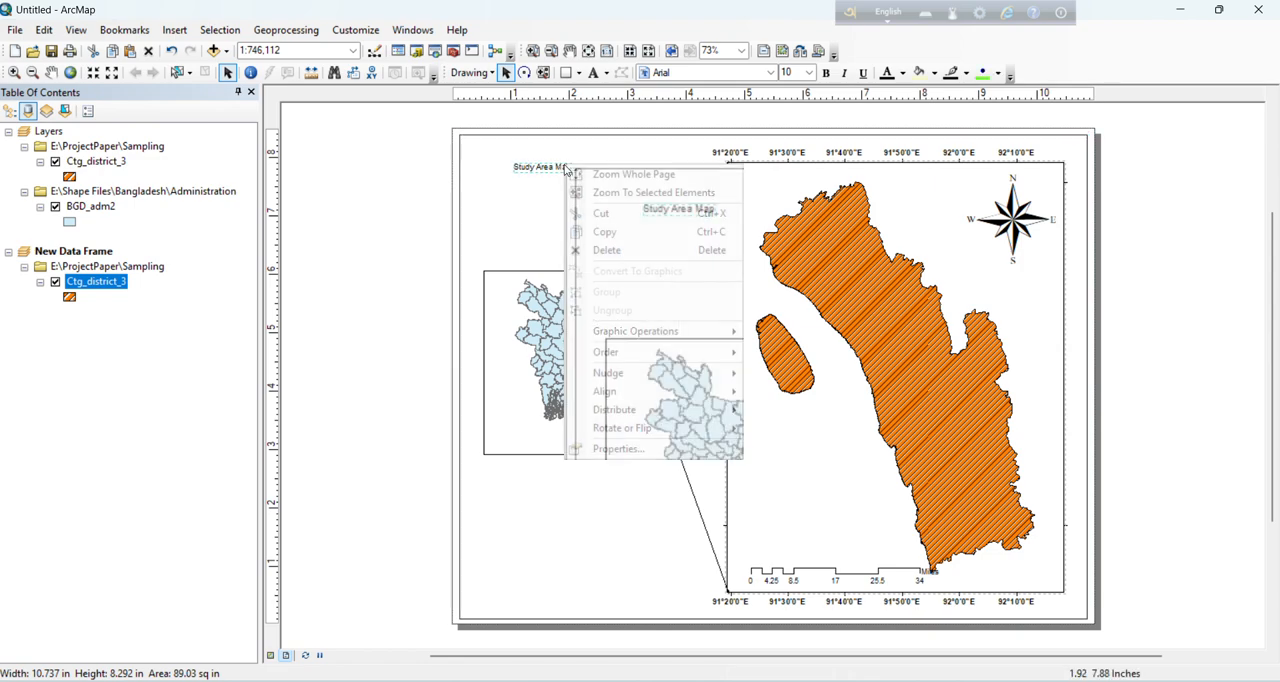
left_click(611, 449)
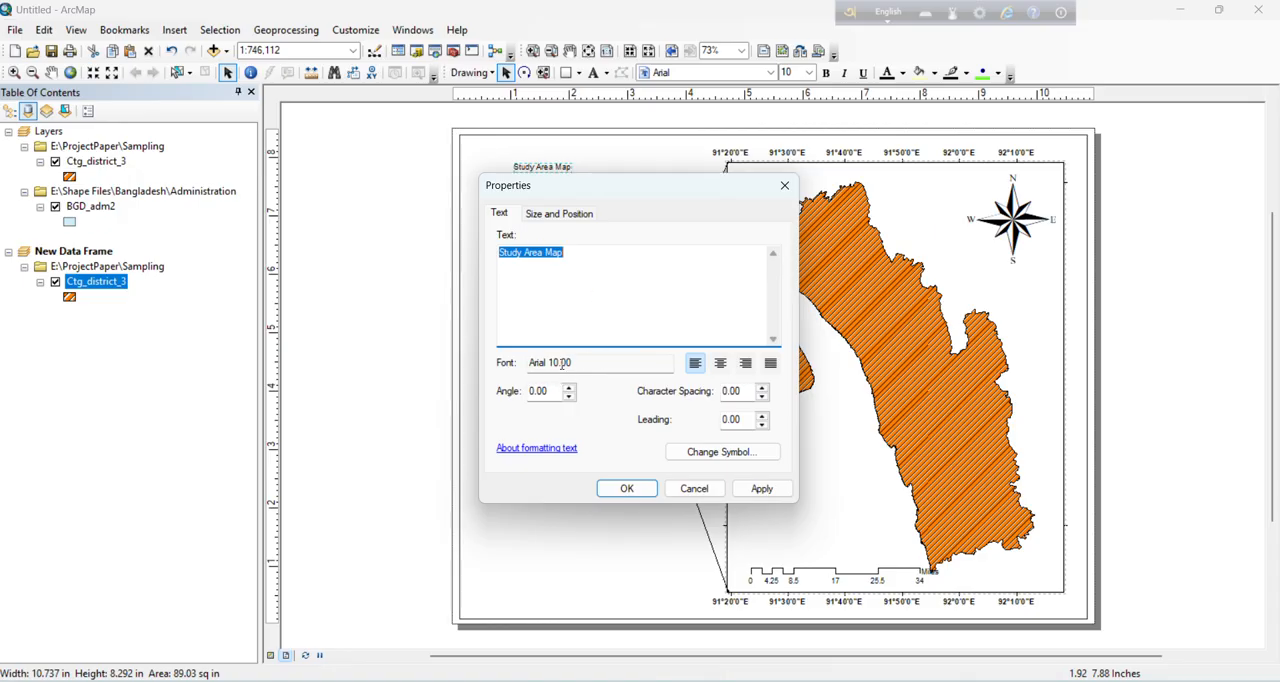
left_click(708, 459)
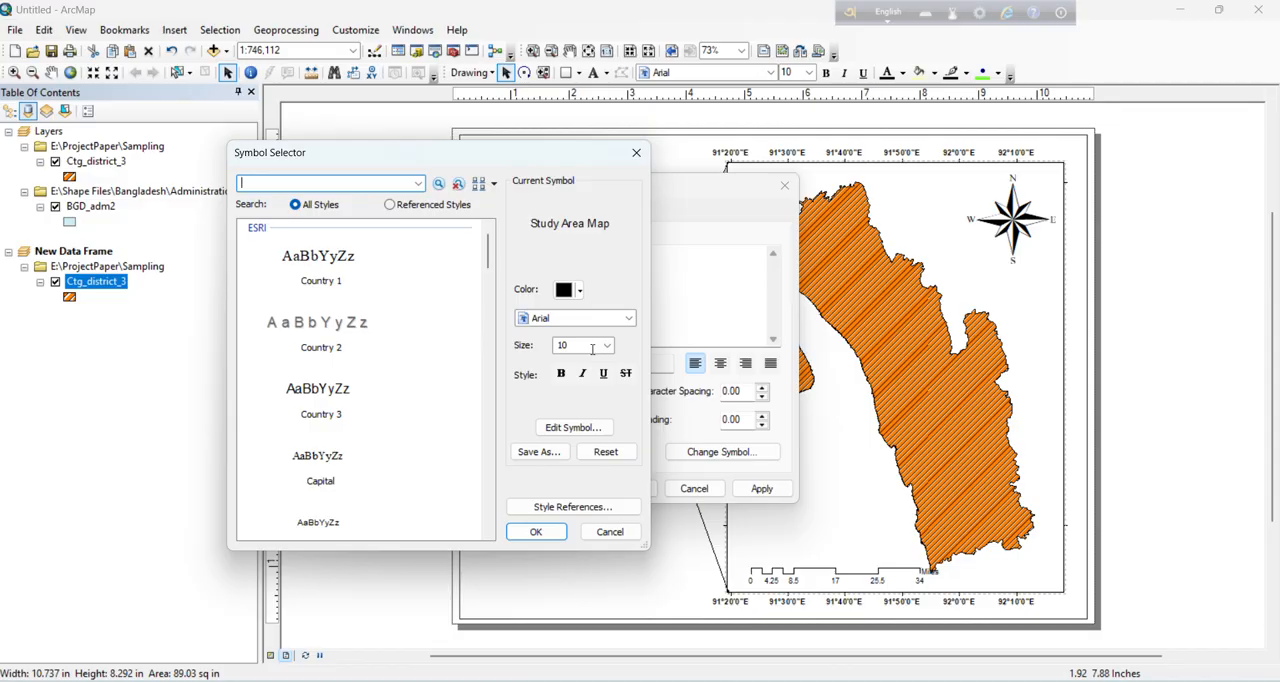
left_click(607, 346)
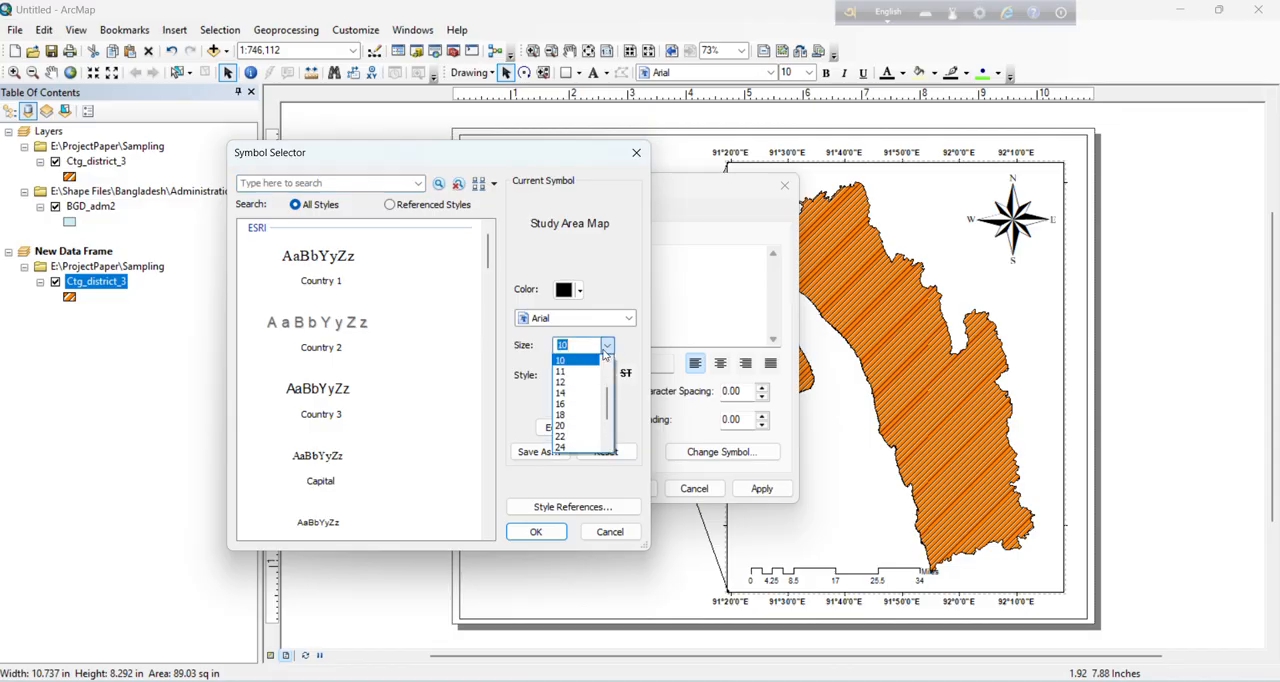
left_click(569, 394)
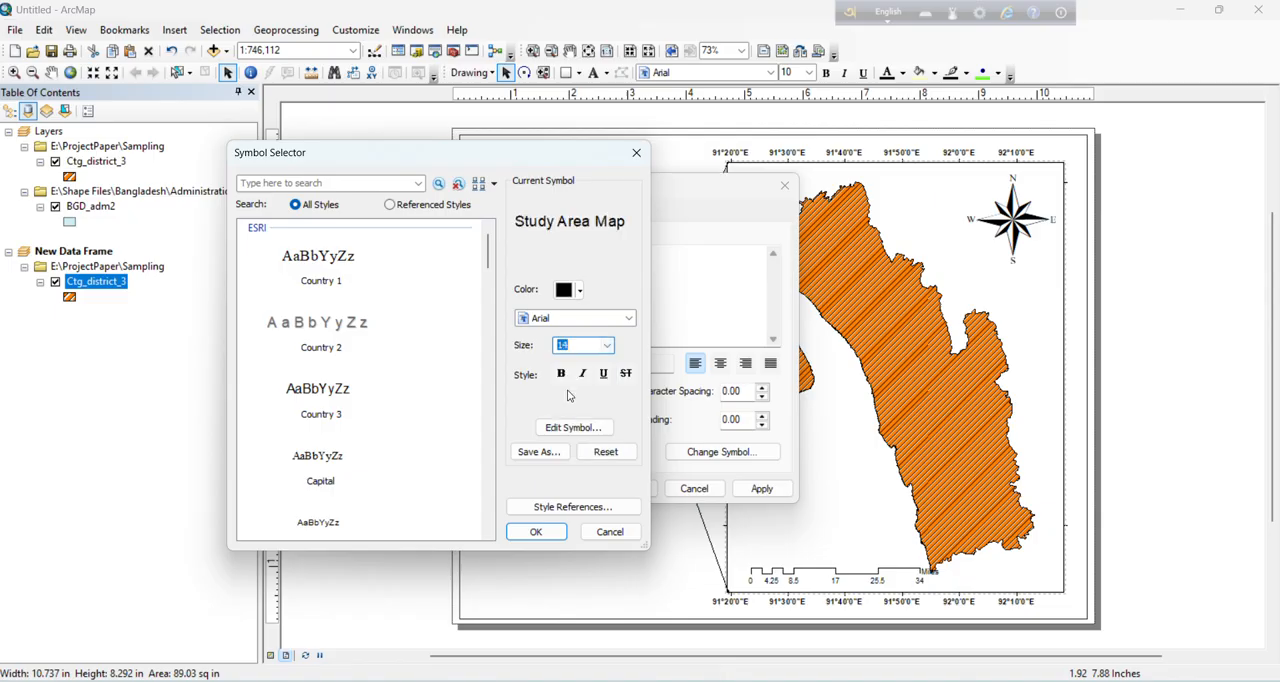
left_click(548, 532)
left_click(624, 487)
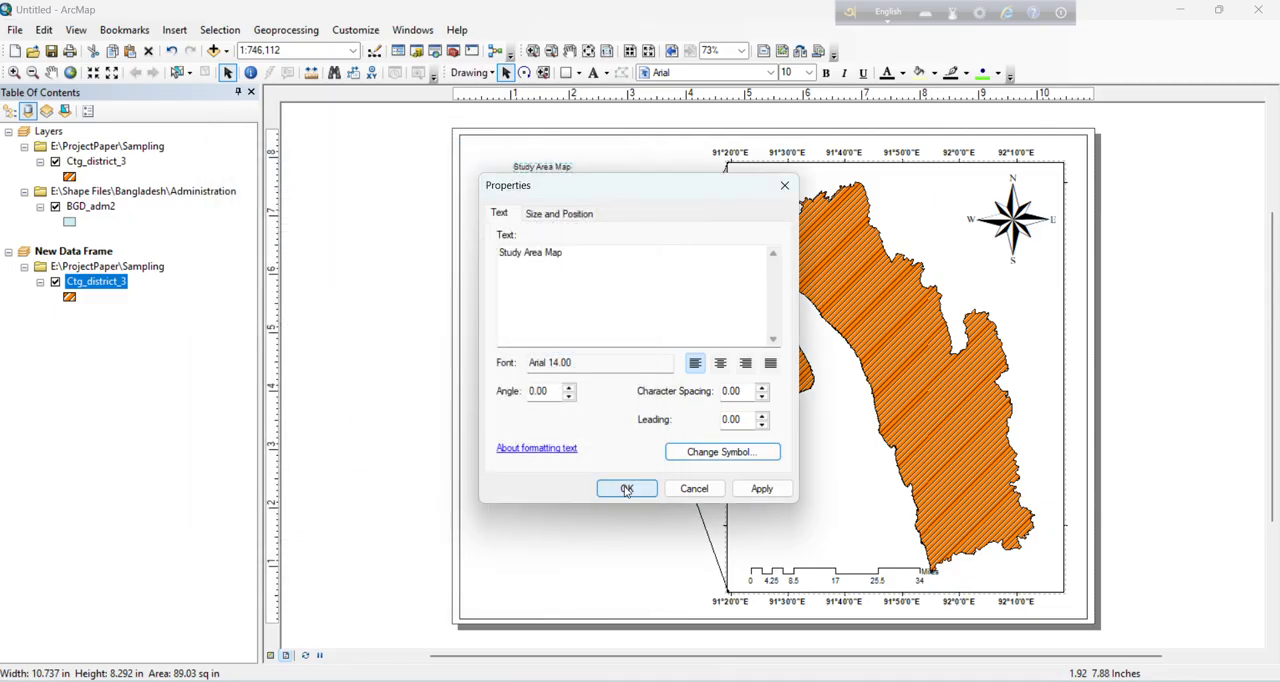
Step: Enlarge the "Study Area Map" title to font size 20 and move it slightly down towards the Bangladesh frame
right_click(569, 166)
left_click(614, 449)
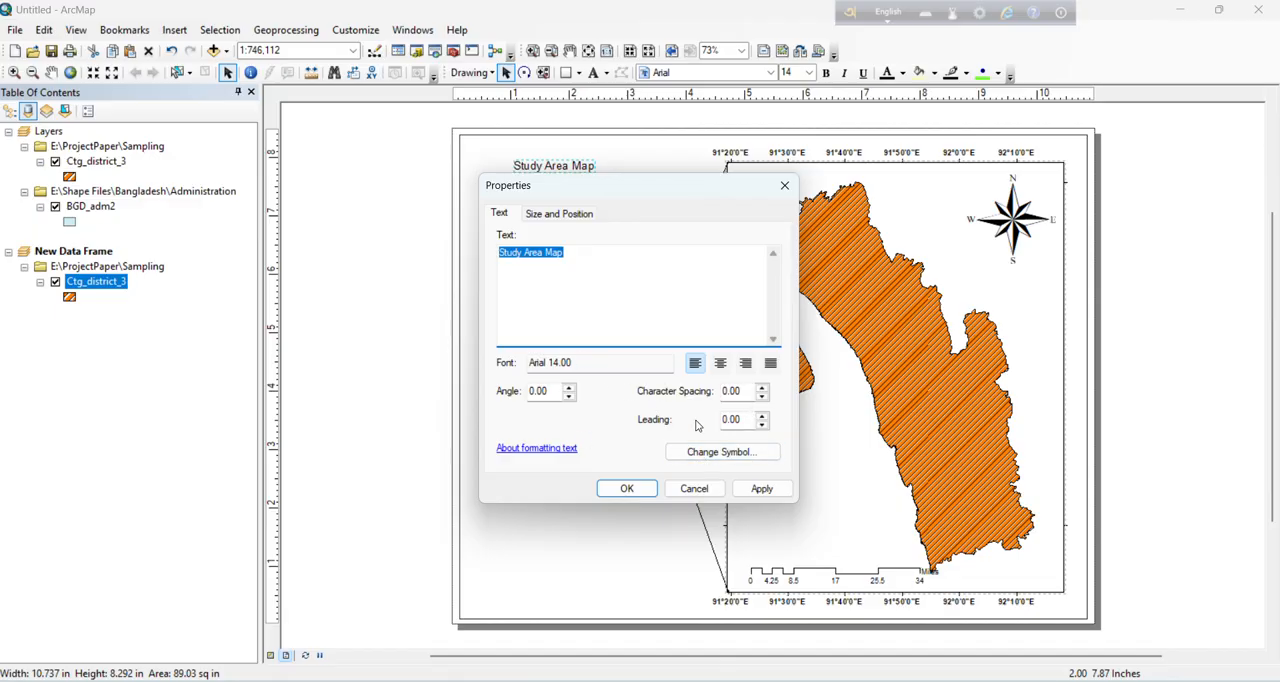
left_click(703, 452)
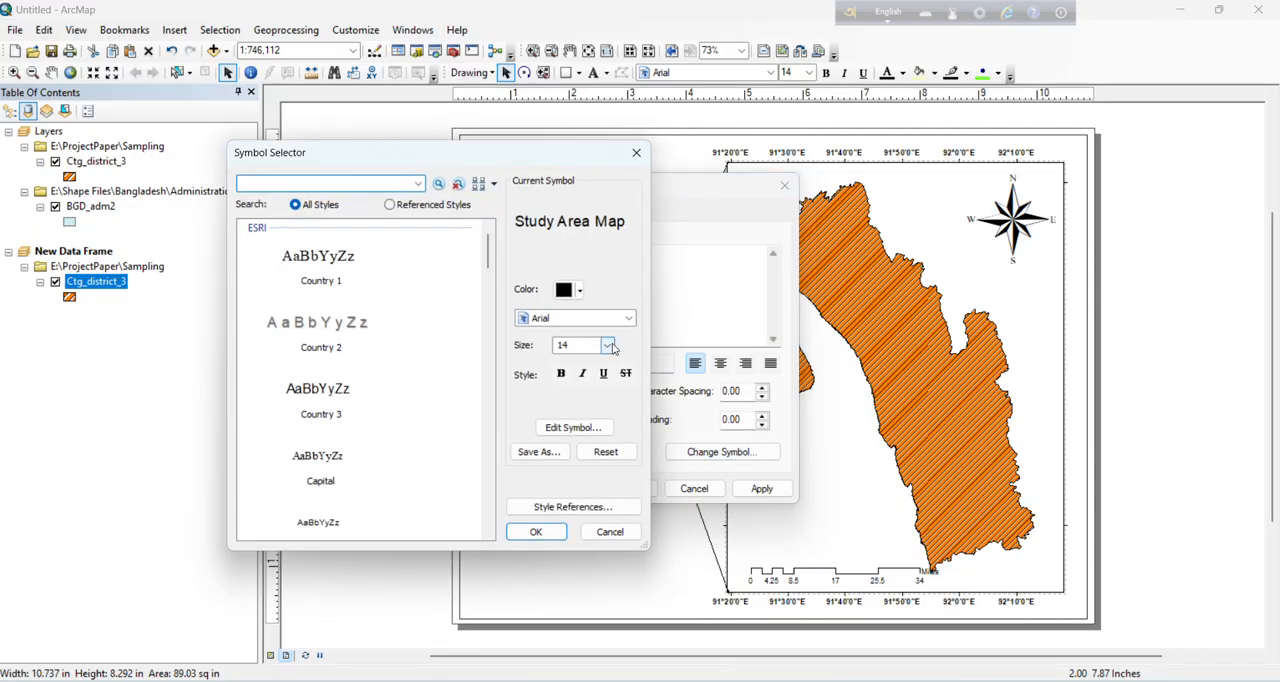
left_click(610, 346)
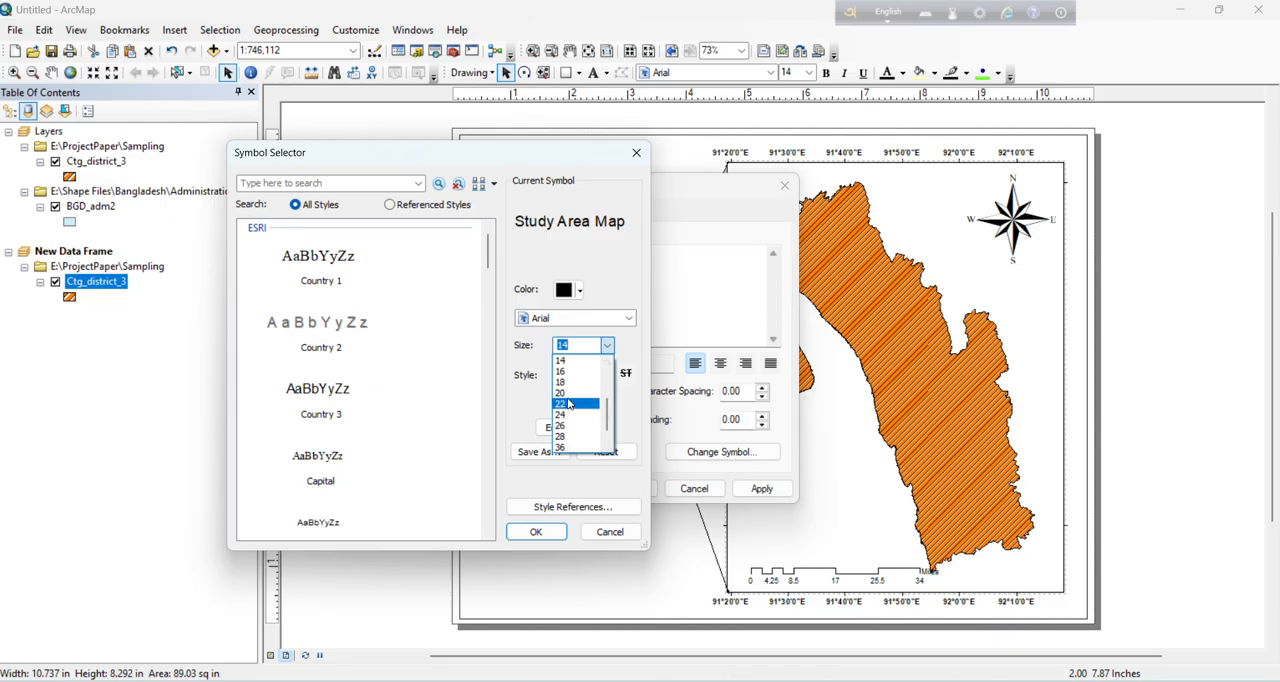
left_click(563, 393)
left_click(540, 532)
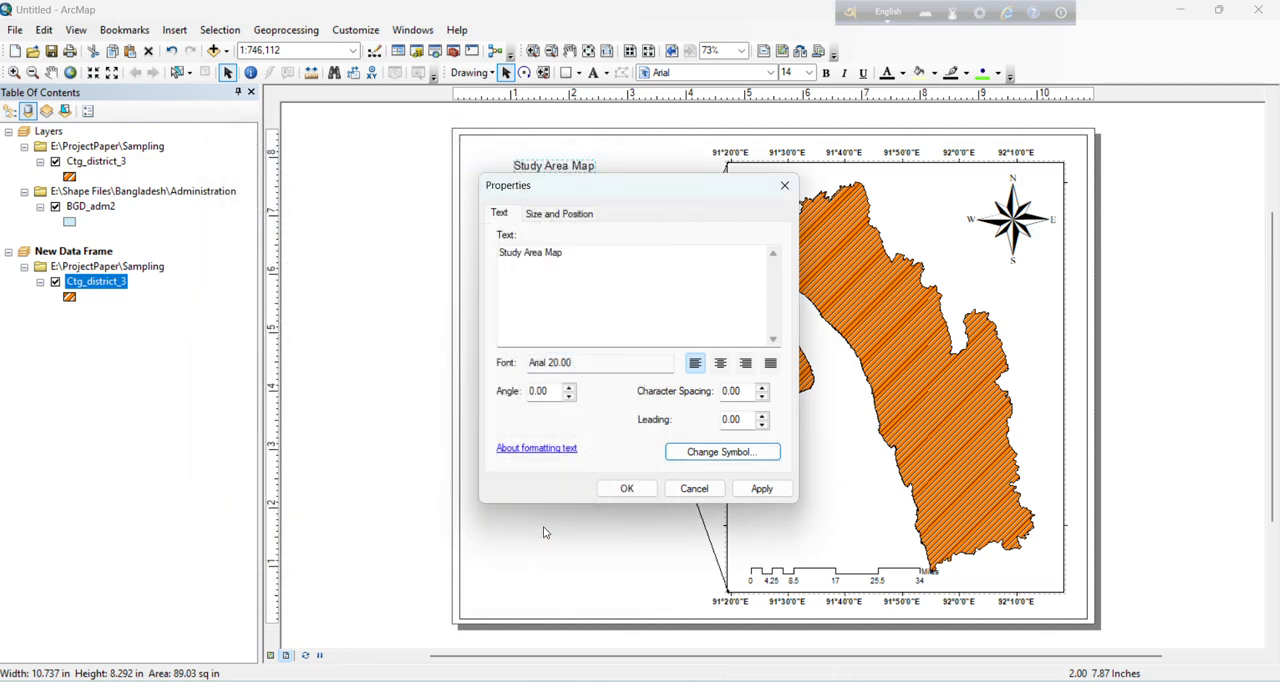
left_click(627, 487)
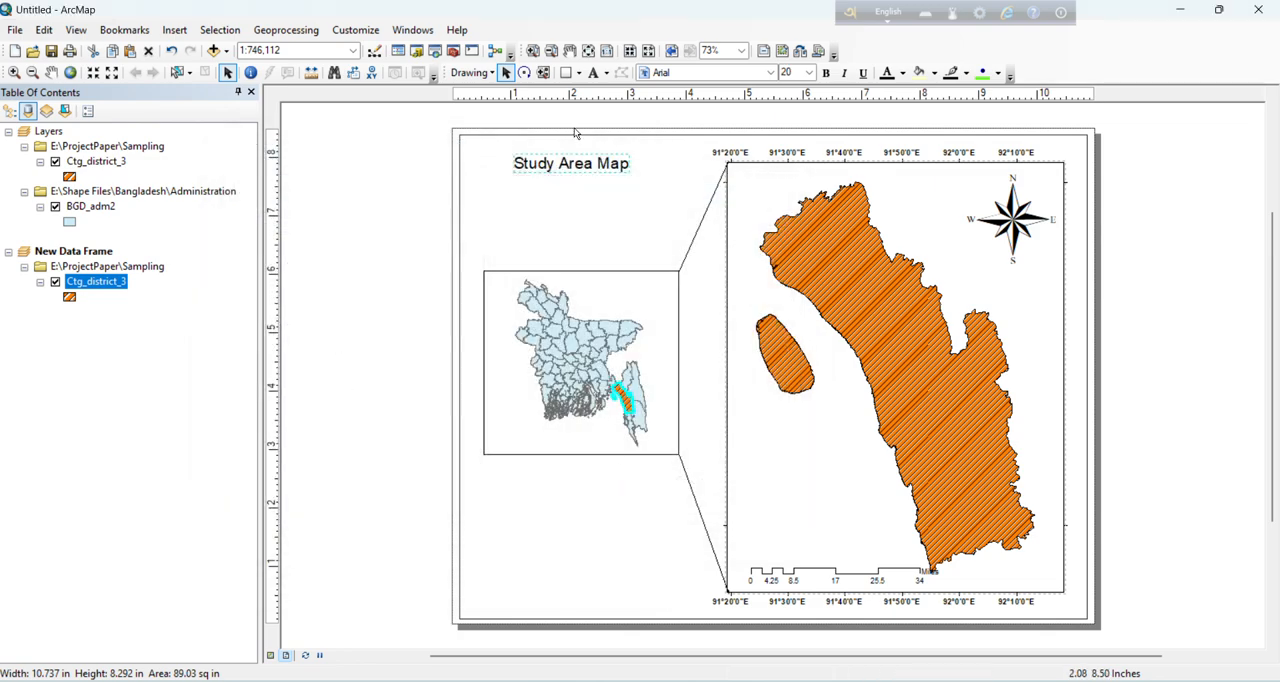
left_click_drag(594, 196, 601, 227)
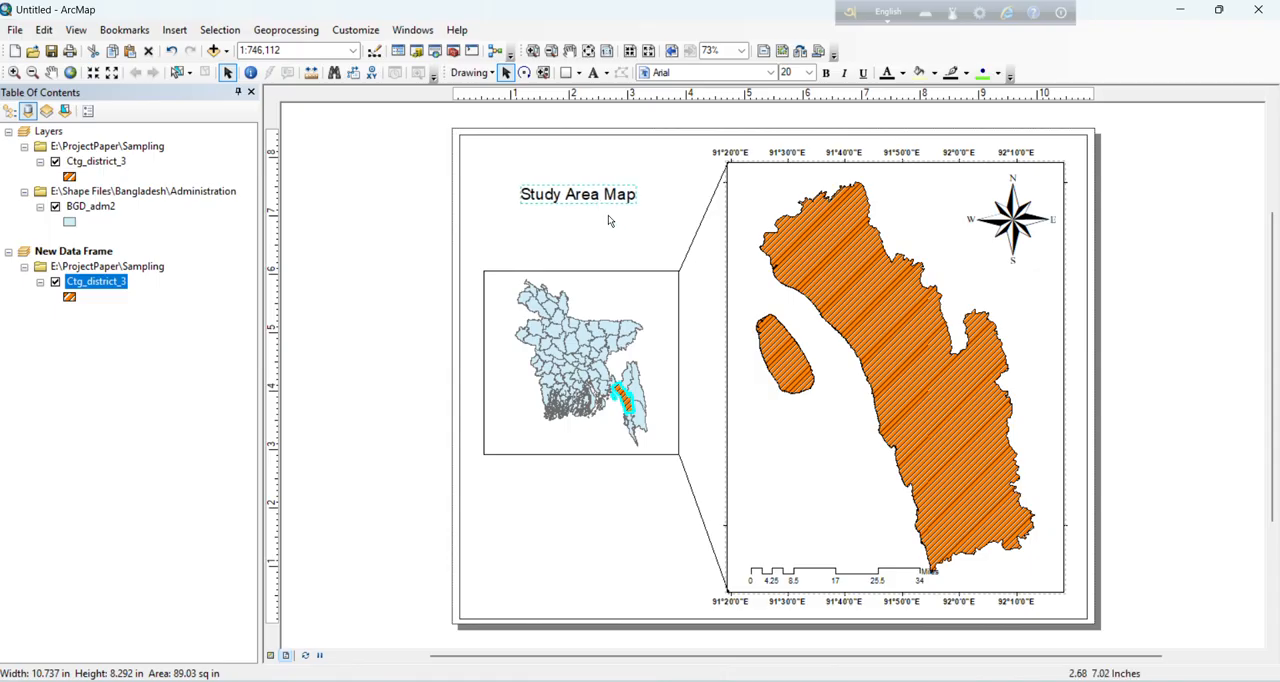
left_click(737, 377)
left_click(629, 362)
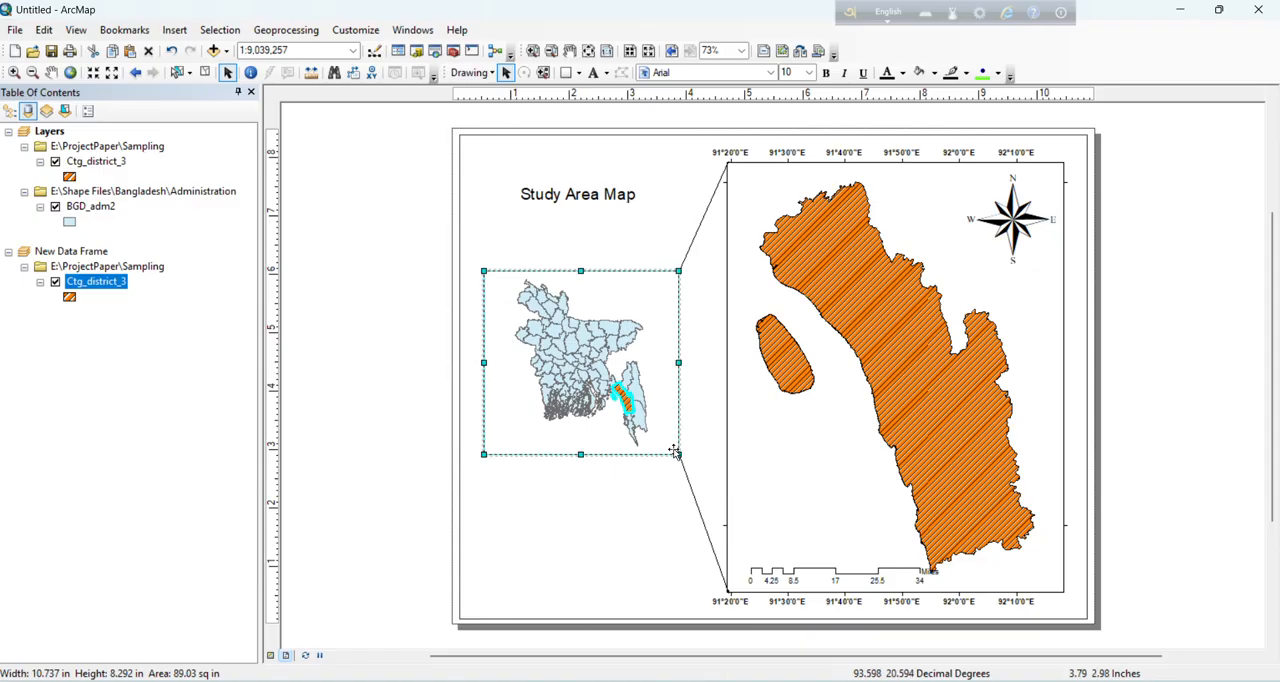
left_click(1020, 275)
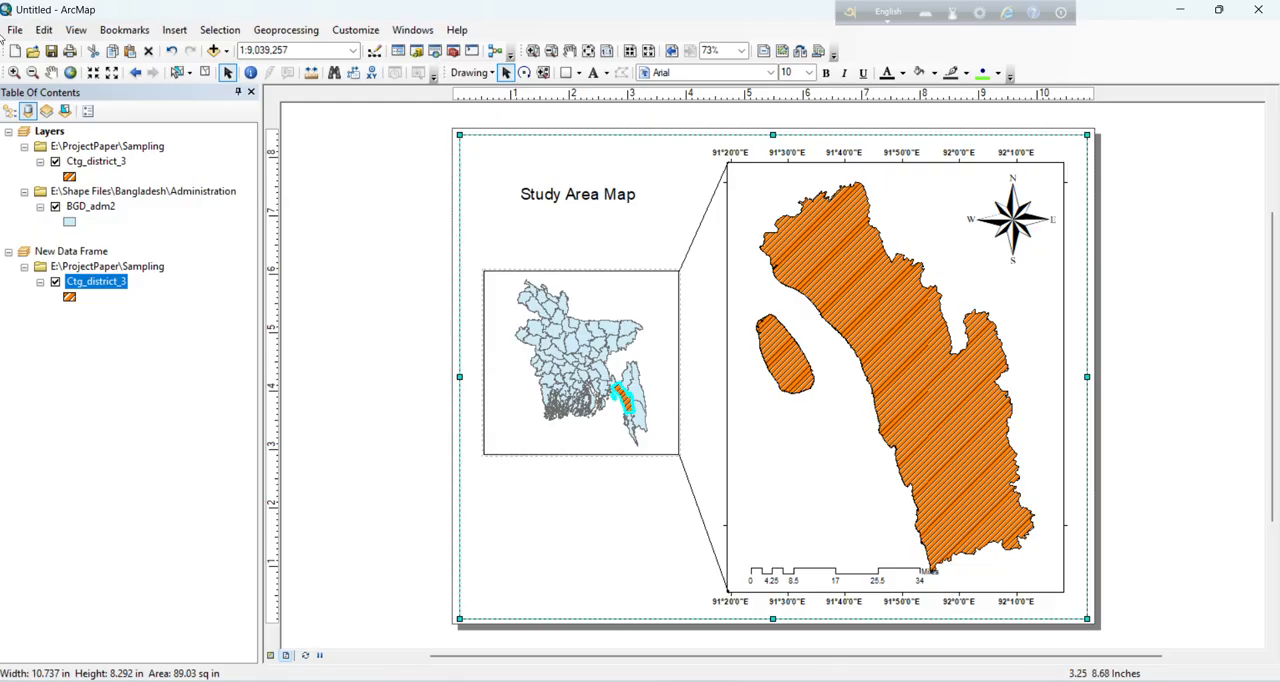
Step: Export the map layout as a PNG named Ctg_distmap to the Vidualization folder
left_click(15, 30)
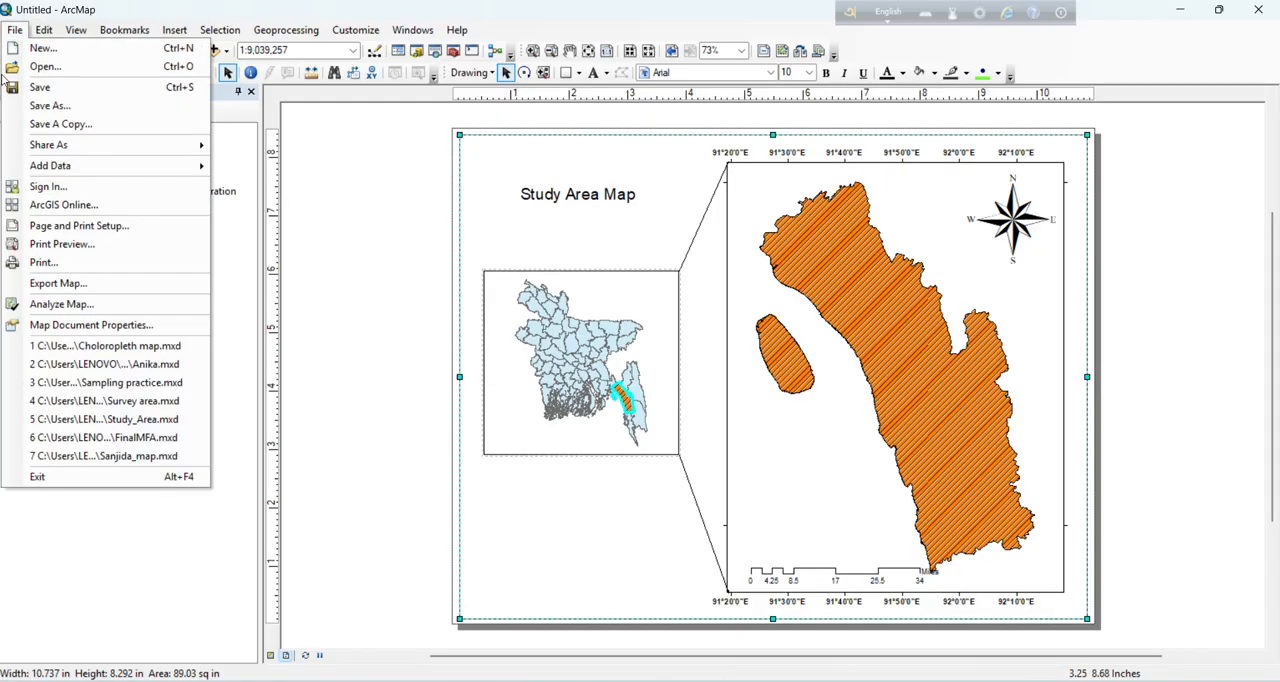
left_click(48, 284)
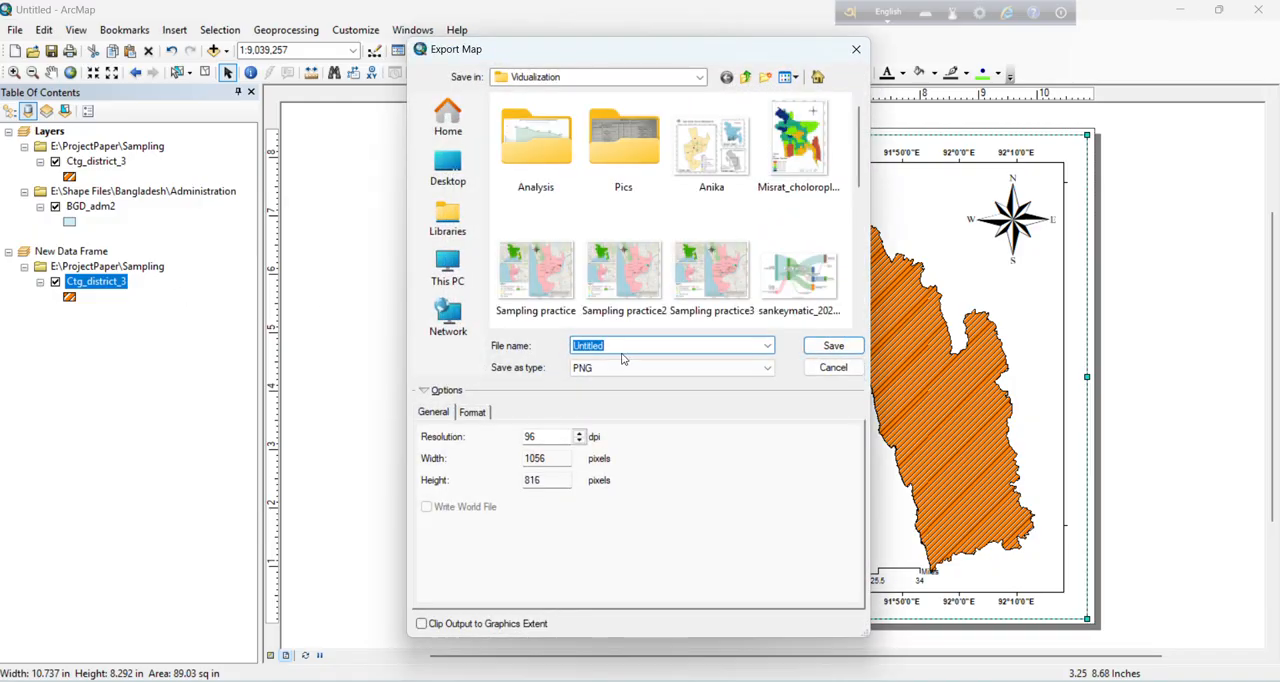
key("BackSpace")
type("C")
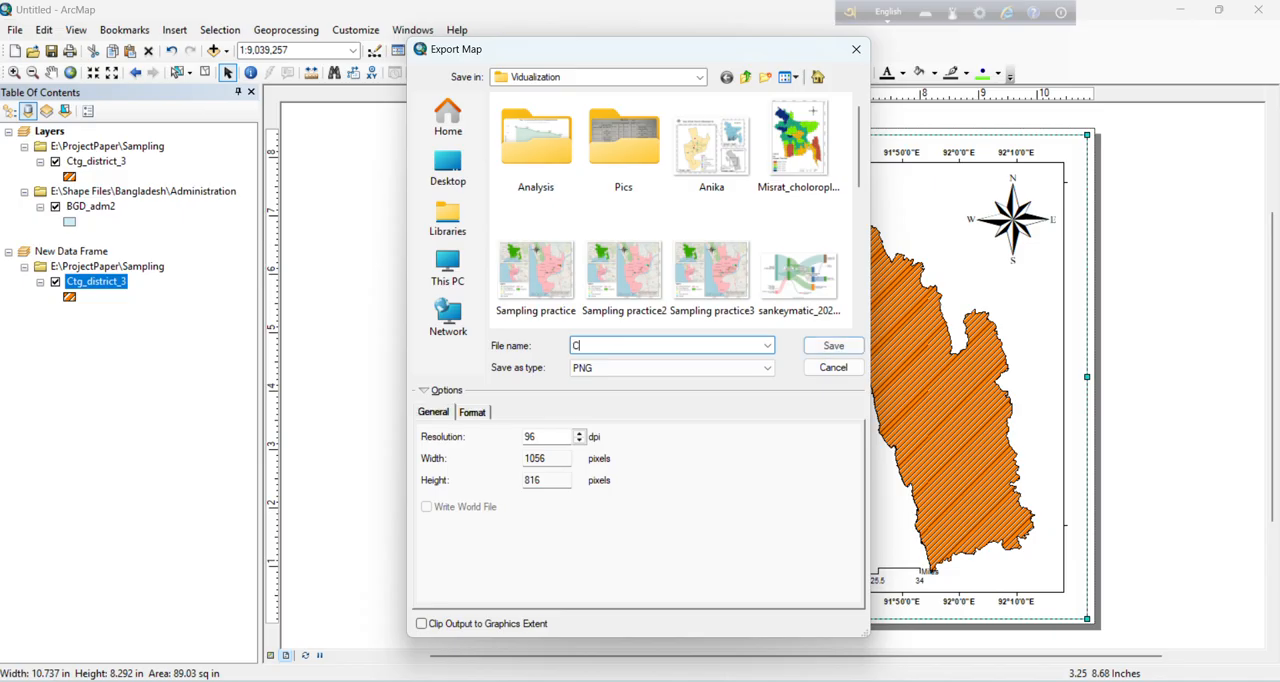
type("td")
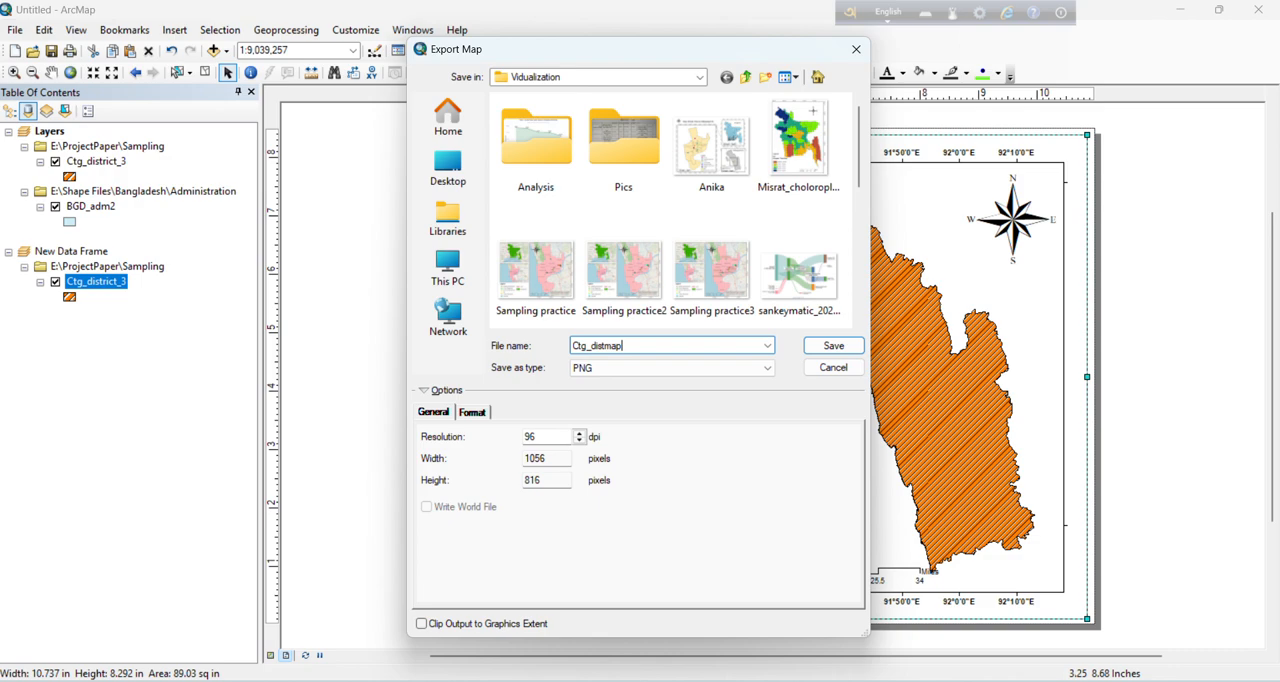
left_click(850, 350)
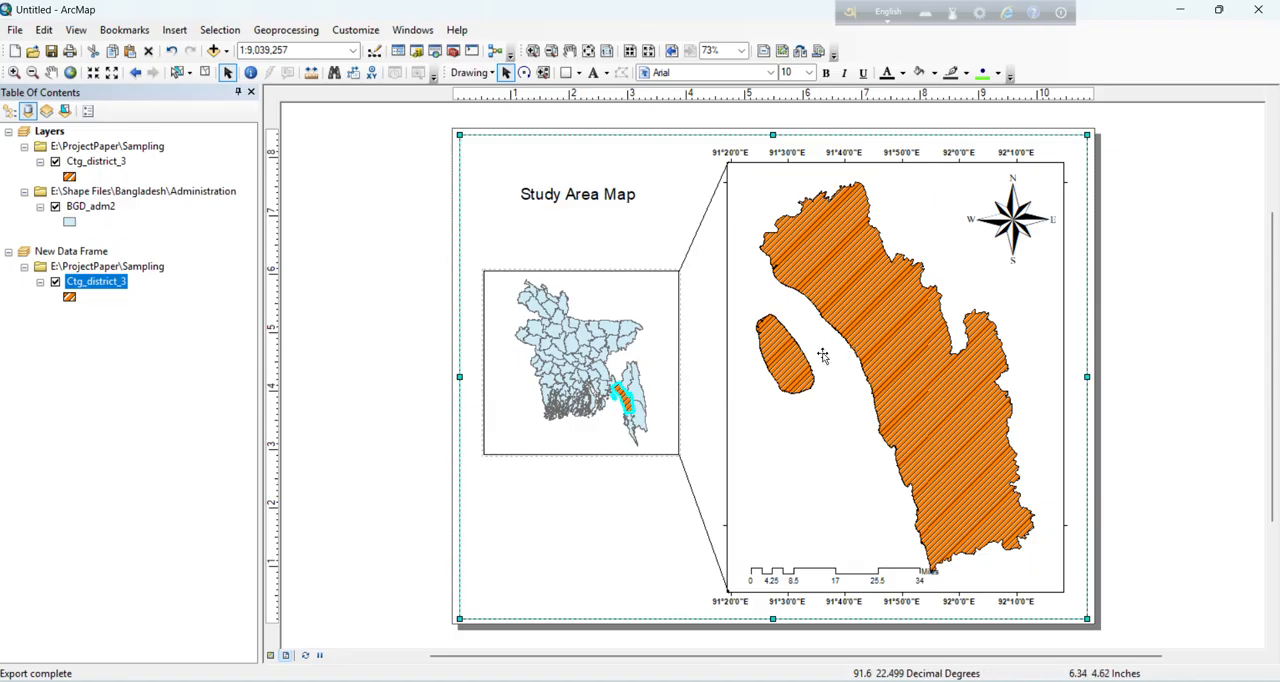
Step: Switch to File Explorer, open the recently exported Ctg_distmap image and examine it in an enlarged viewer window
left_click(1181, 12)
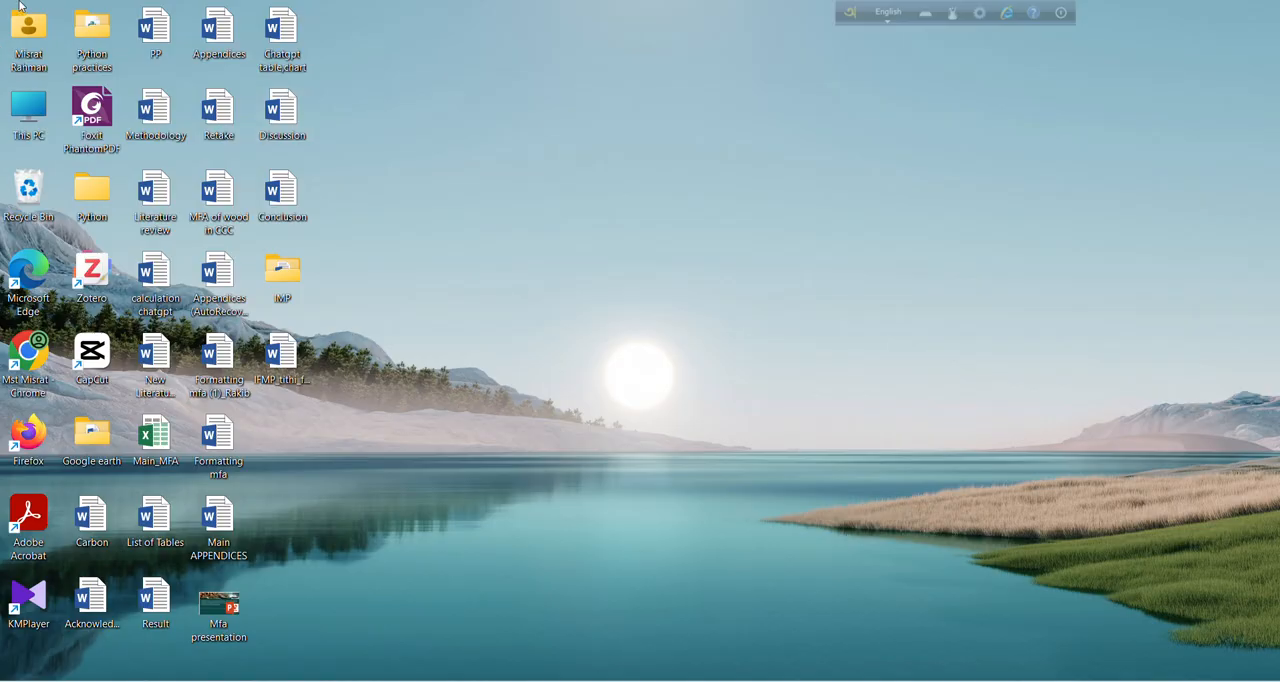
double_click(25, 33)
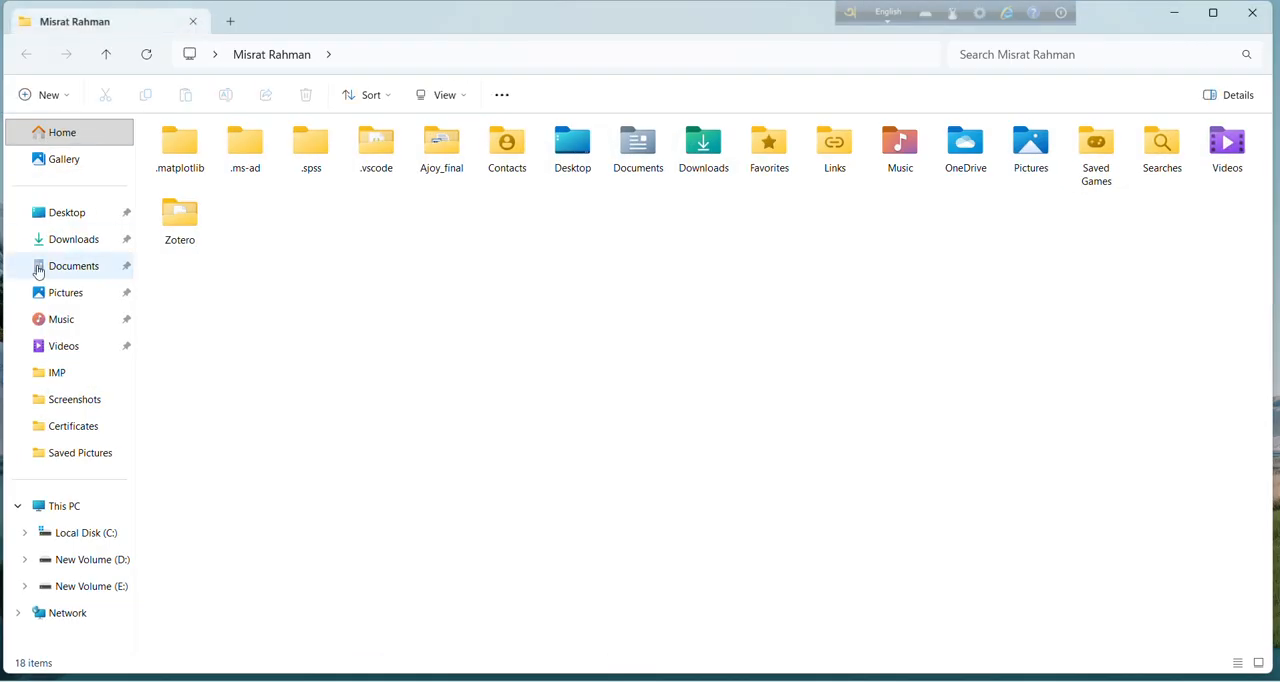
left_click(72, 131)
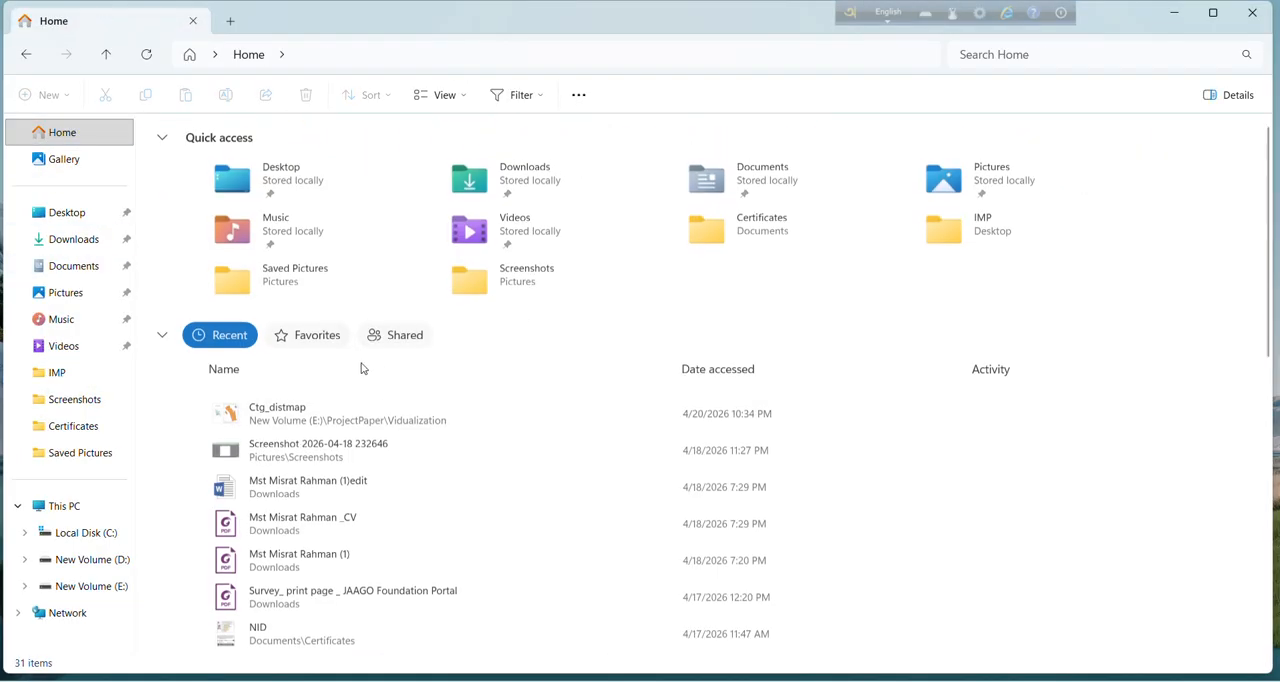
left_click(365, 418)
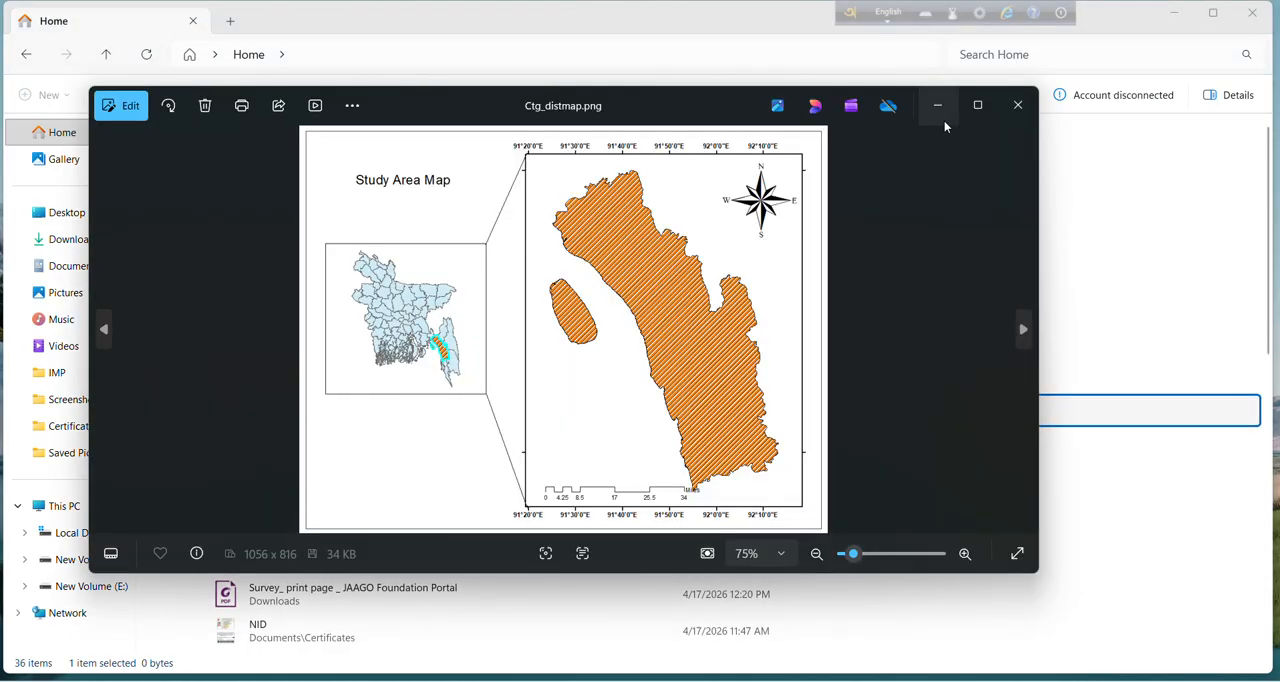
left_click(977, 105)
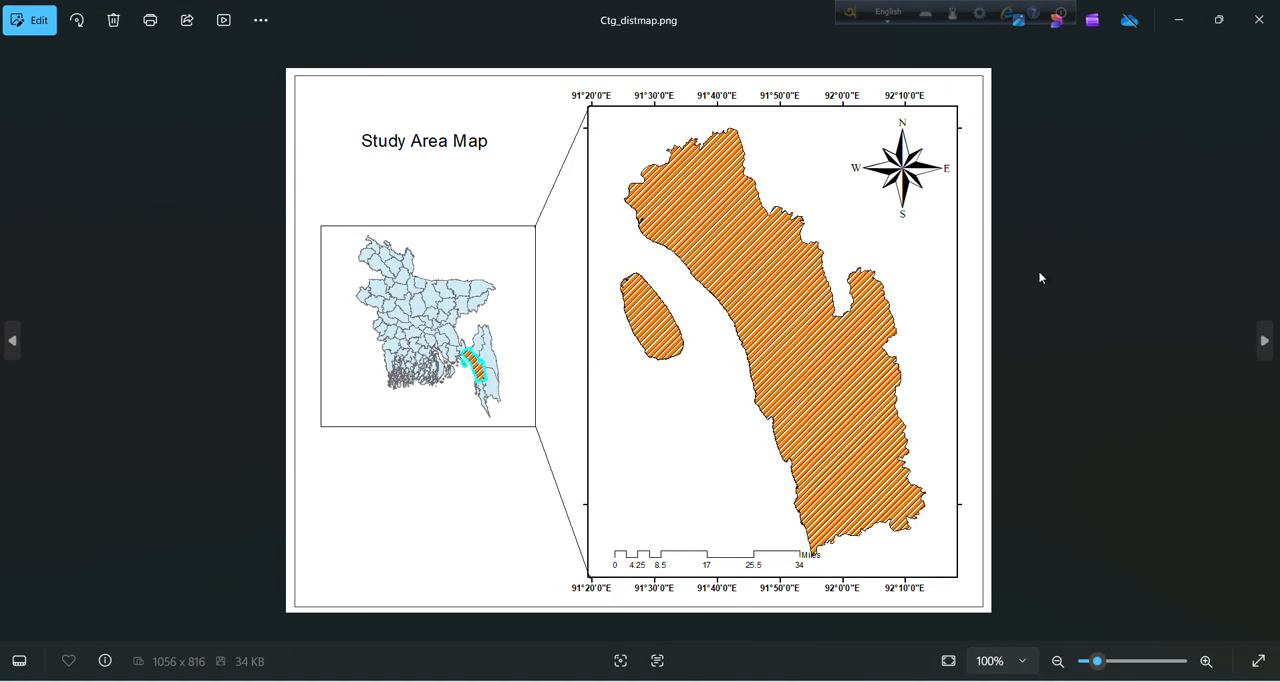